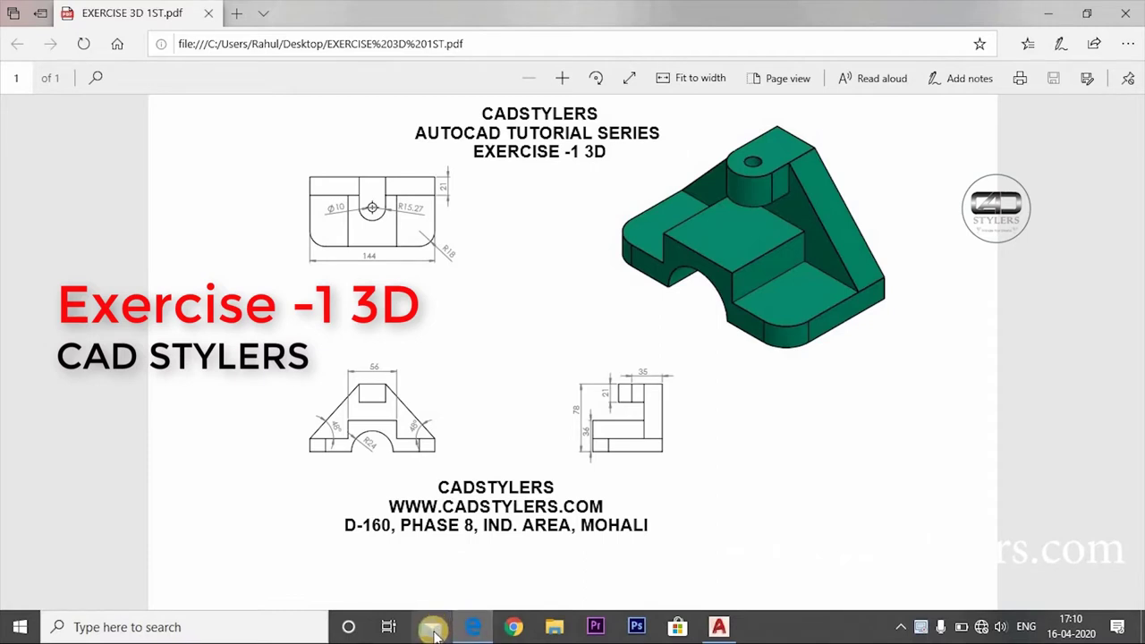
- Fit the EXERCISE 3D 1ST.pdf sheet to the page width in Edge
click(597, 322)
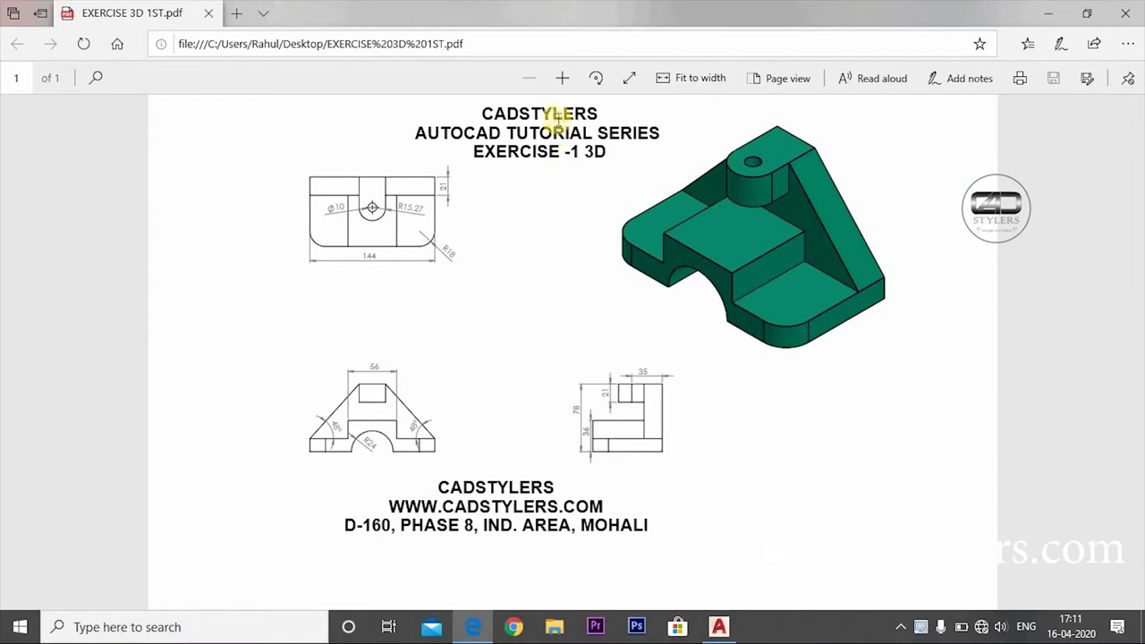
click(562, 83)
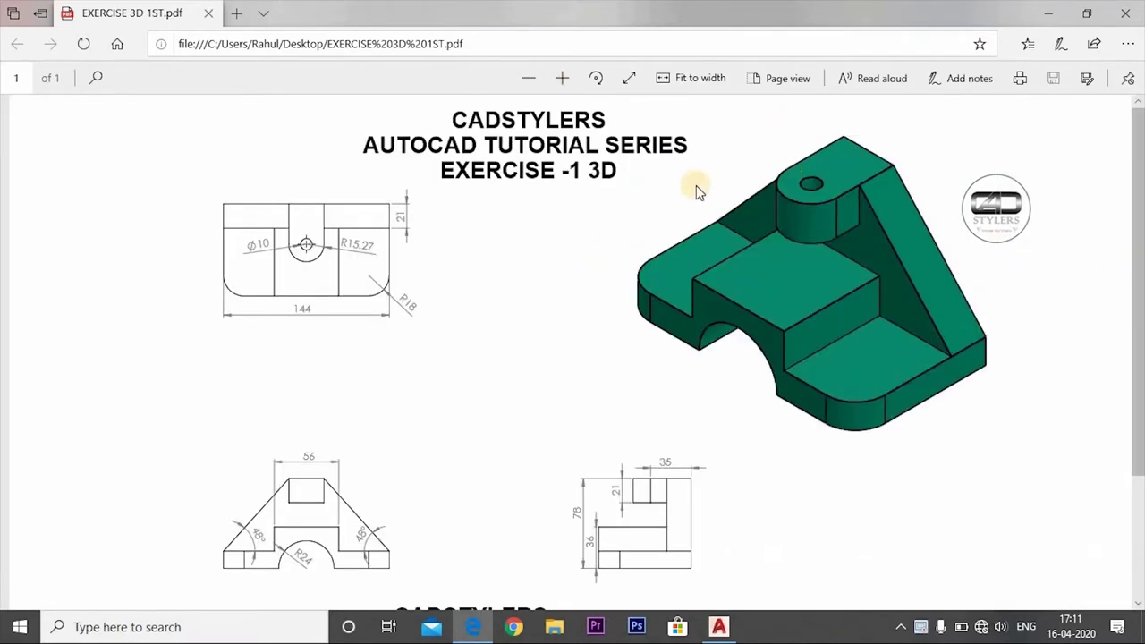
scroll(1109, 255, up, 1)
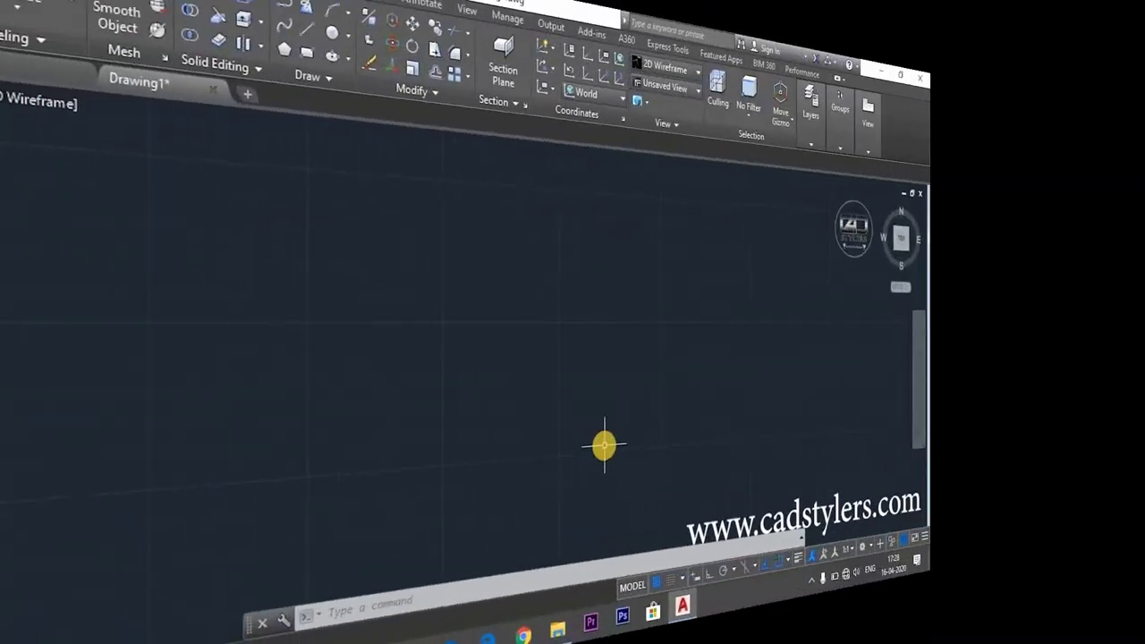
- Draw a radius 24 circle at the origin and Zoom All
text(c)
key(Return)
text(0,0)
key(Return)
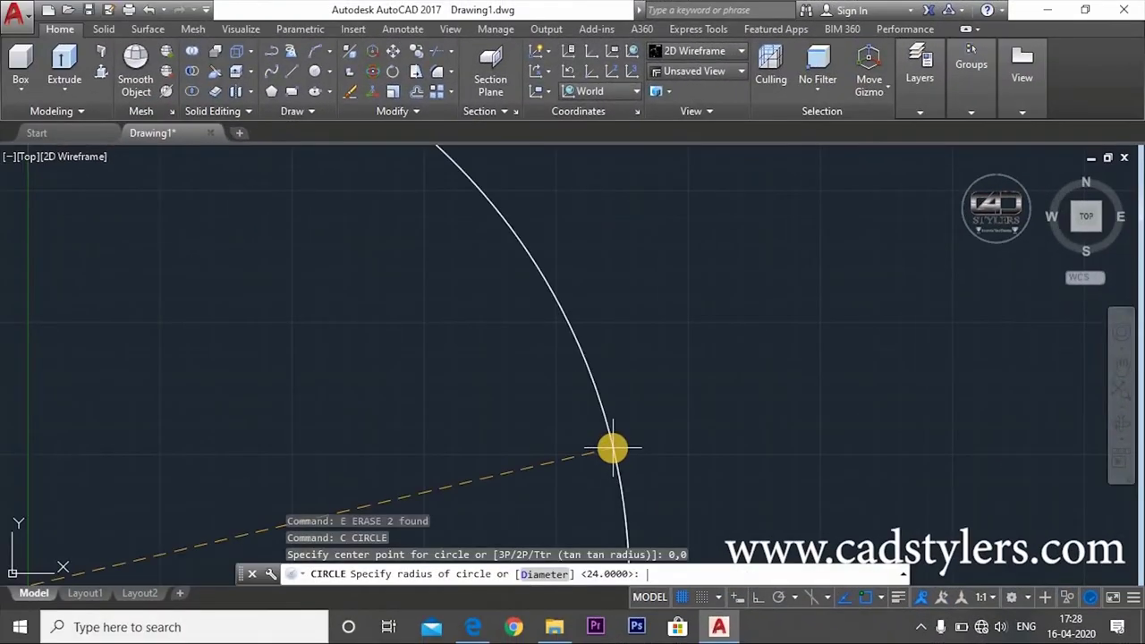
text(24)
key(Return)
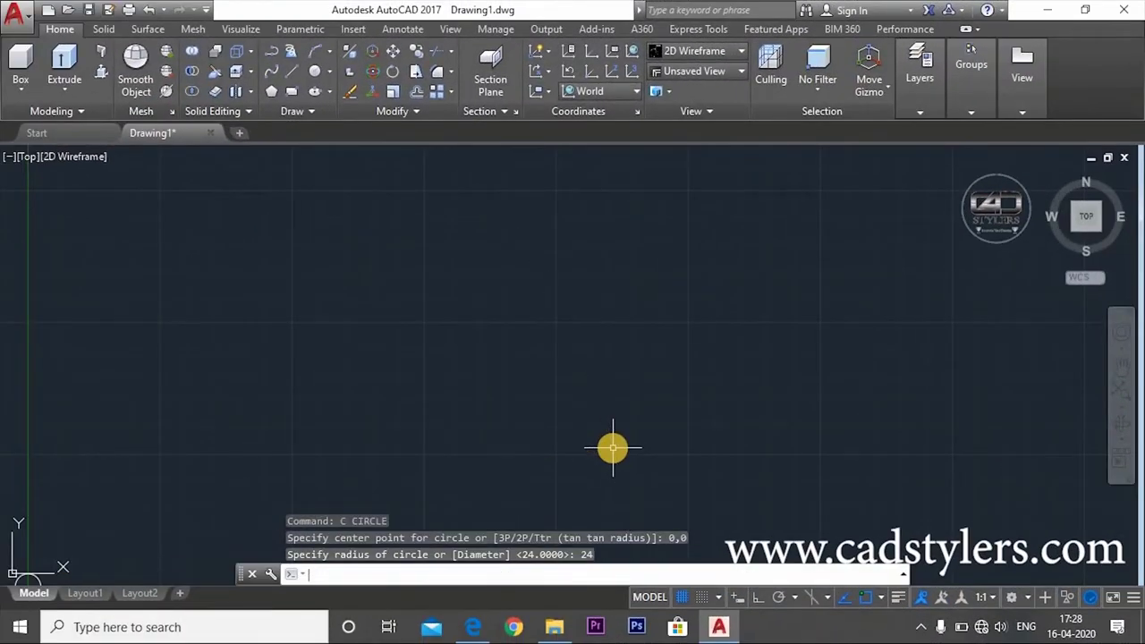
key(Return)
text(a)
key(Return)
- Draw lines from 0,0 to 72,0 and up to 72,15, then check the PDF
text(l)
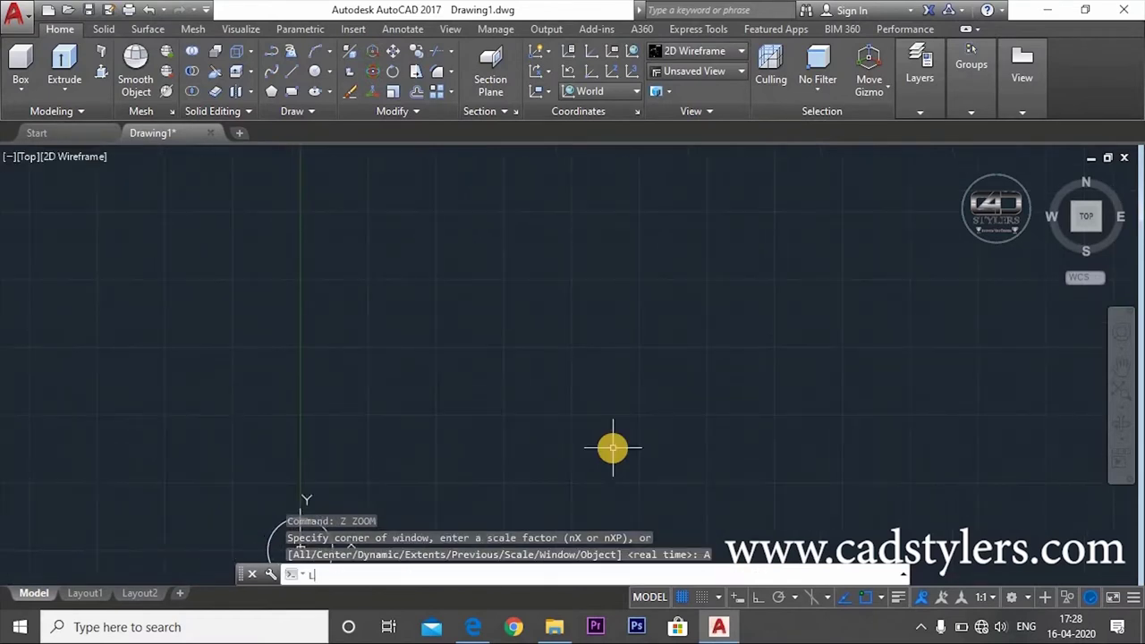
key(Return)
text(0)
key(Return)
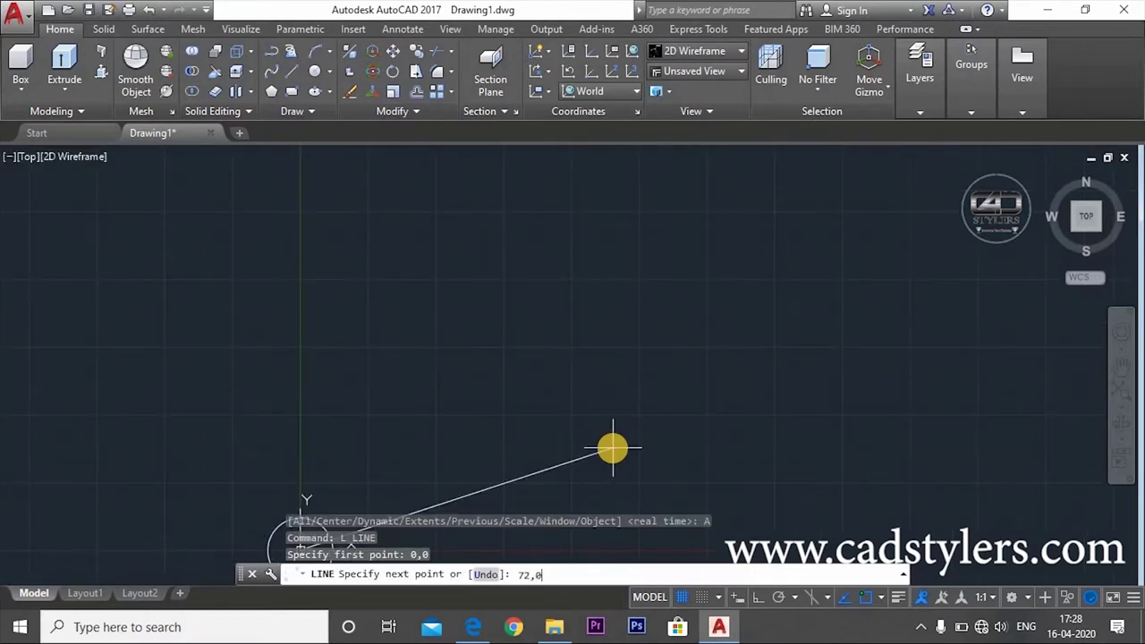
key(Return)
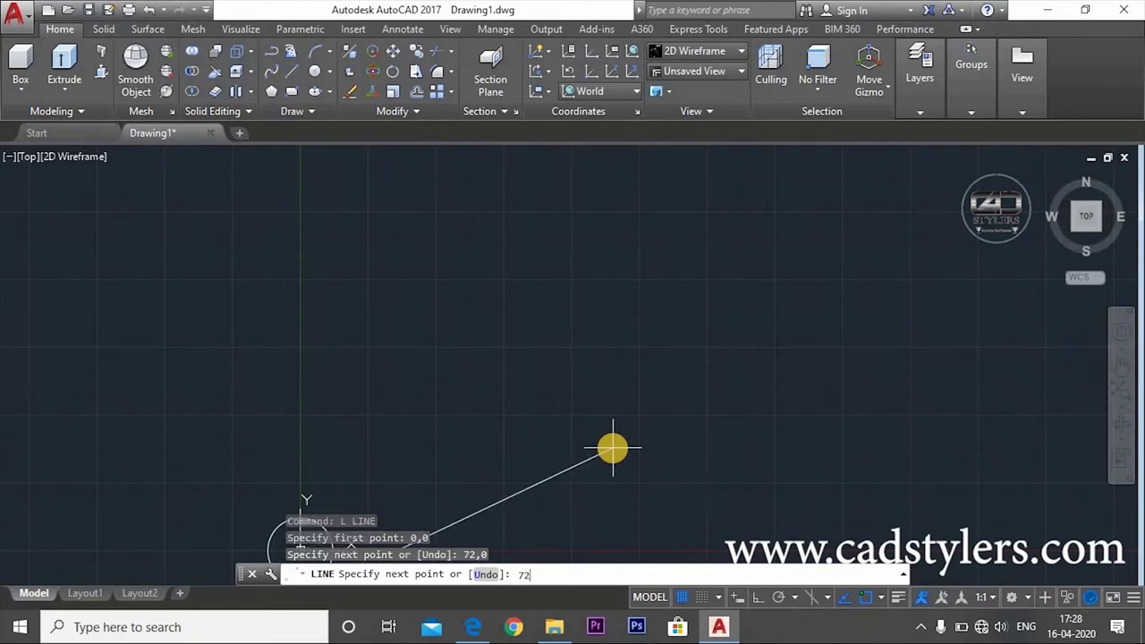
text(,15)
key(Return)
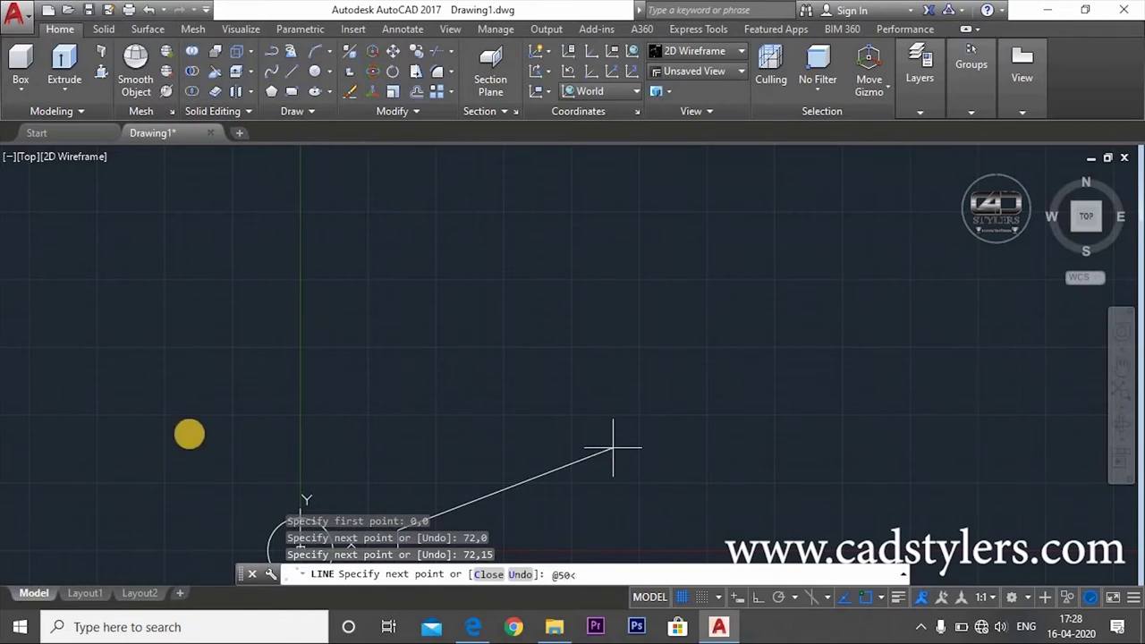
key(alt+Tab)
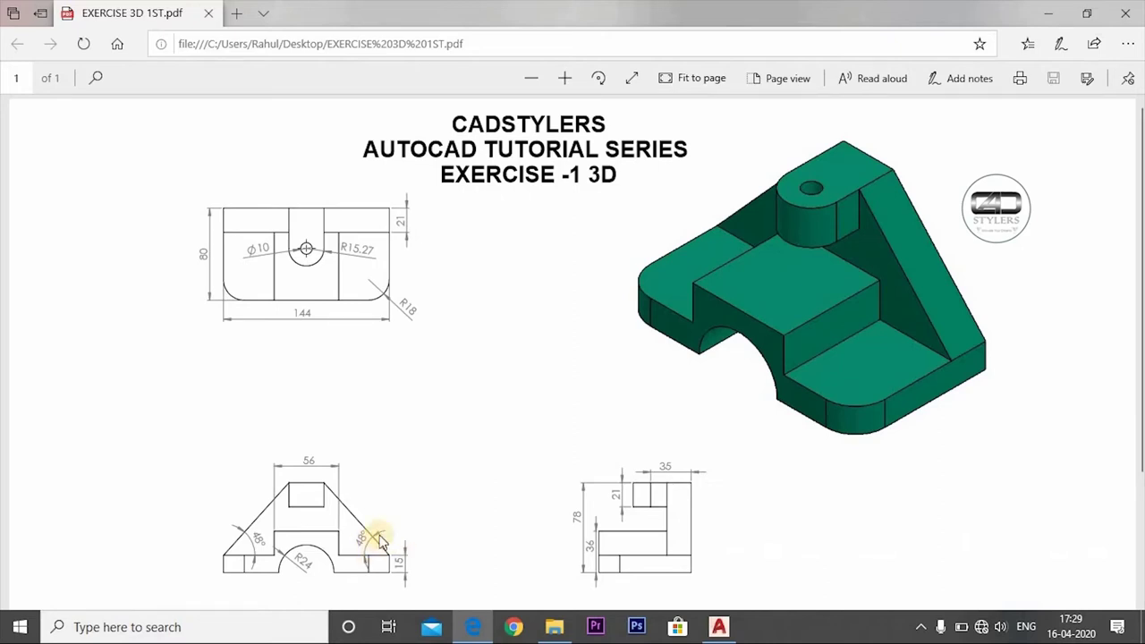
- Add a 50-unit line at 132 degrees from 72,15 and end the line
click(719, 627)
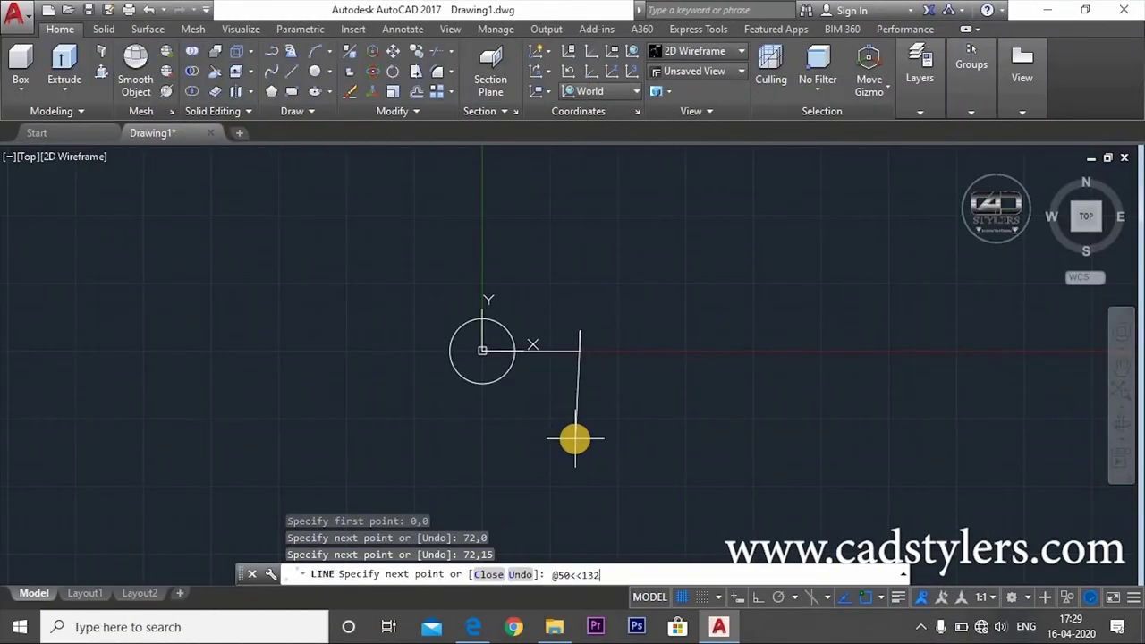
key(Return)
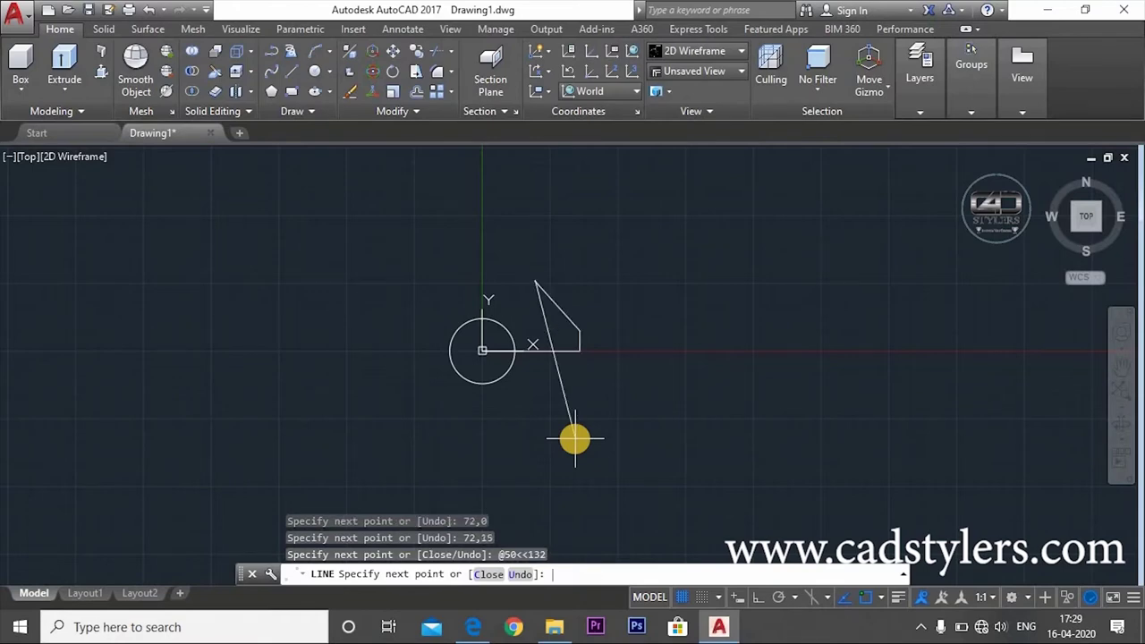
key(Escape)
click(719, 626)
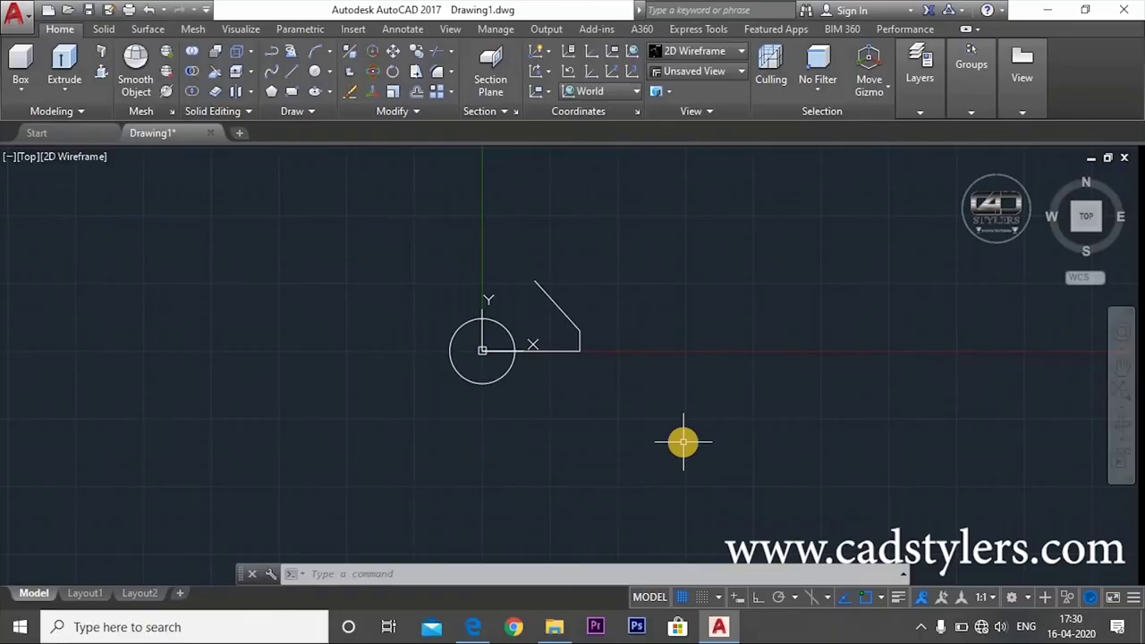
- Offset the base line 78 upward and extend the diagonal up to it
text(o)
key(Return)
text(78)
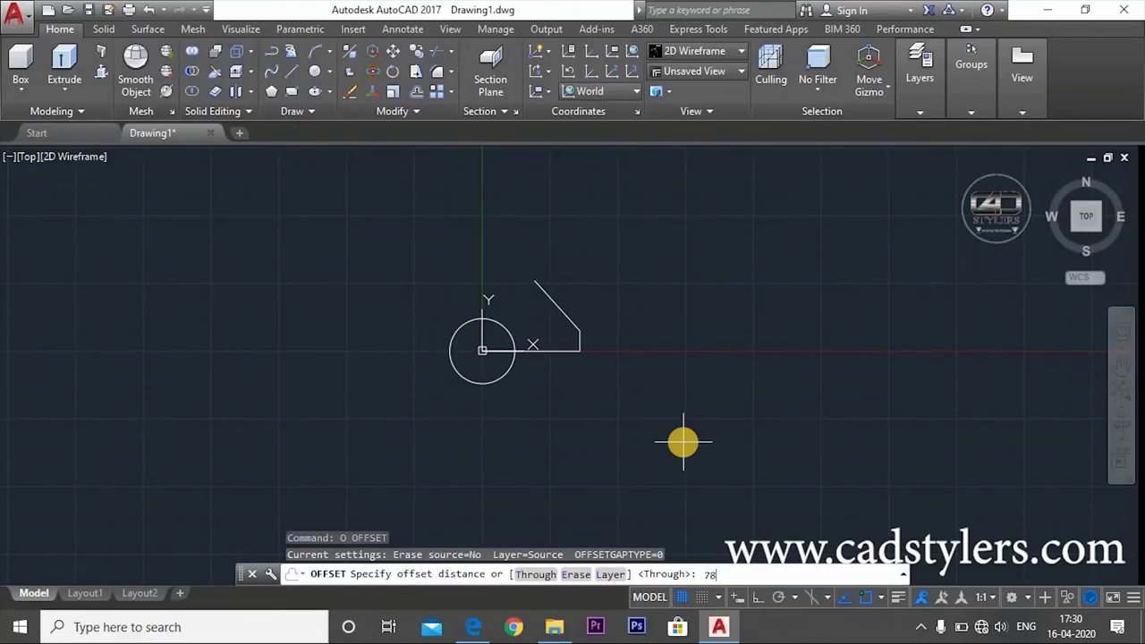
key(Return)
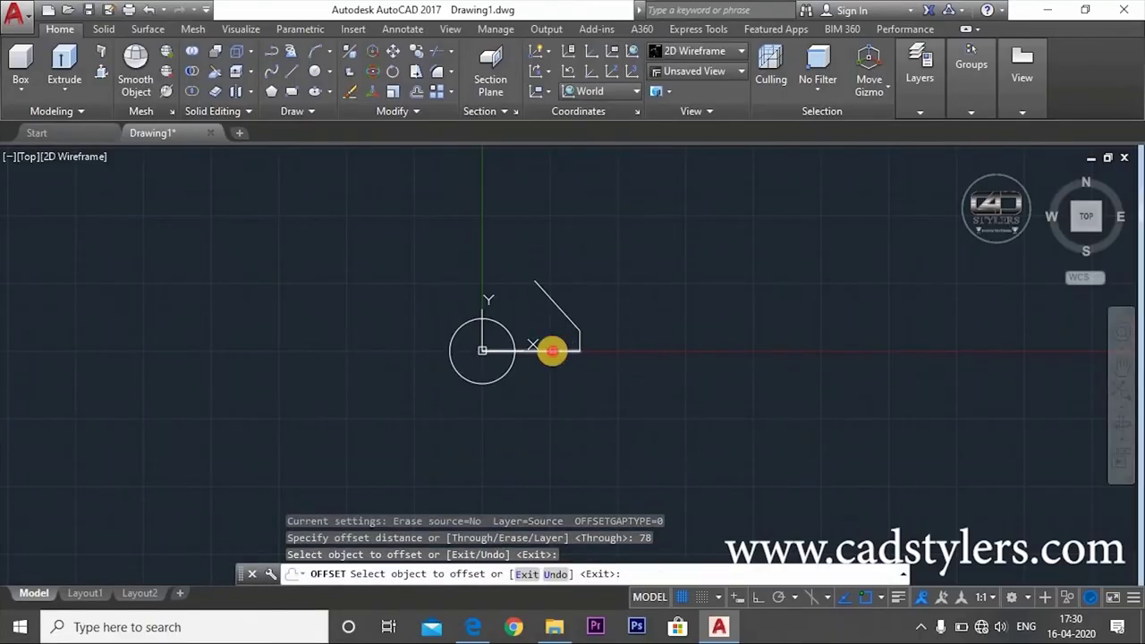
click(552, 351)
click(611, 276)
key(Escape)
text(ex)
key(Return)
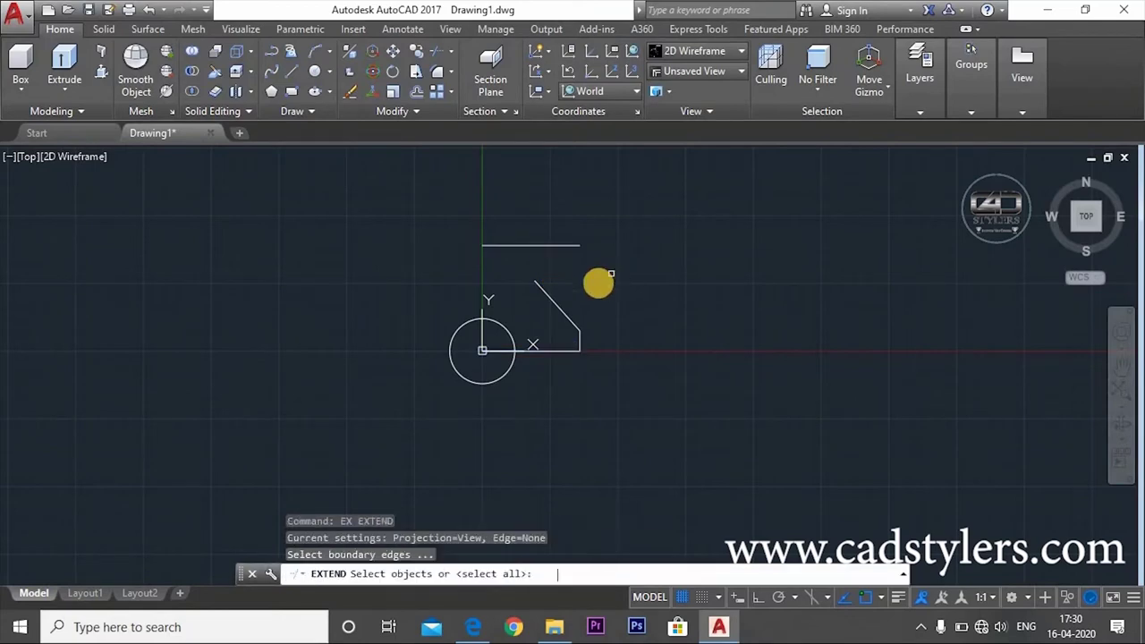
key(Return)
double_click(549, 298)
key(Escape)
- Trim the top line's overhang beyond the diagonal
text(tr)
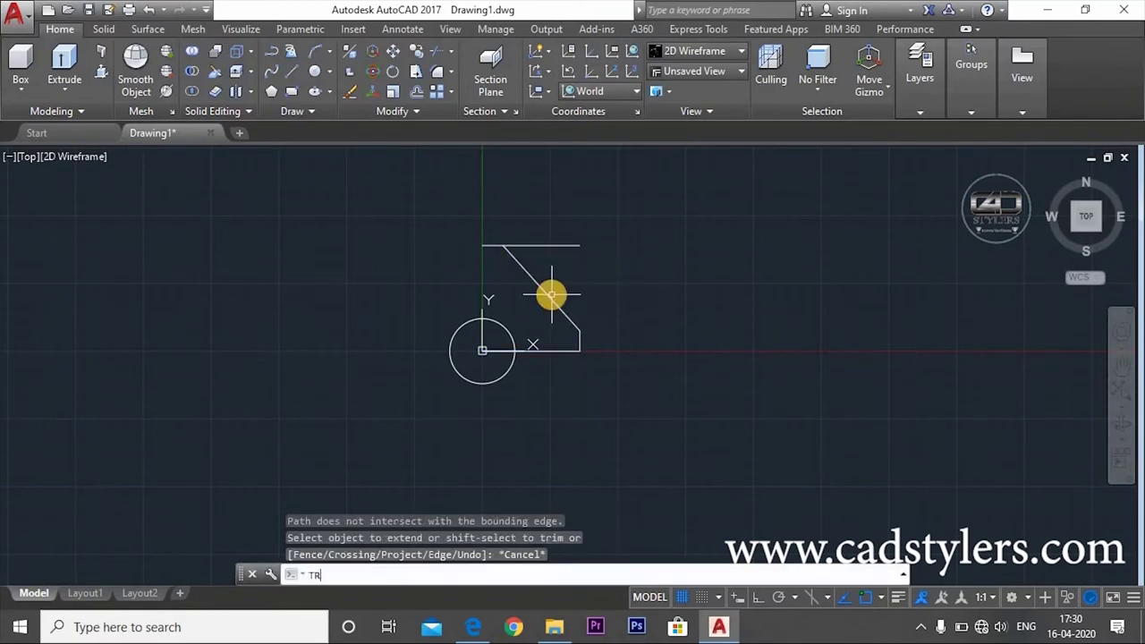
key(Return)
click(572, 214)
click(557, 261)
key(Escape)
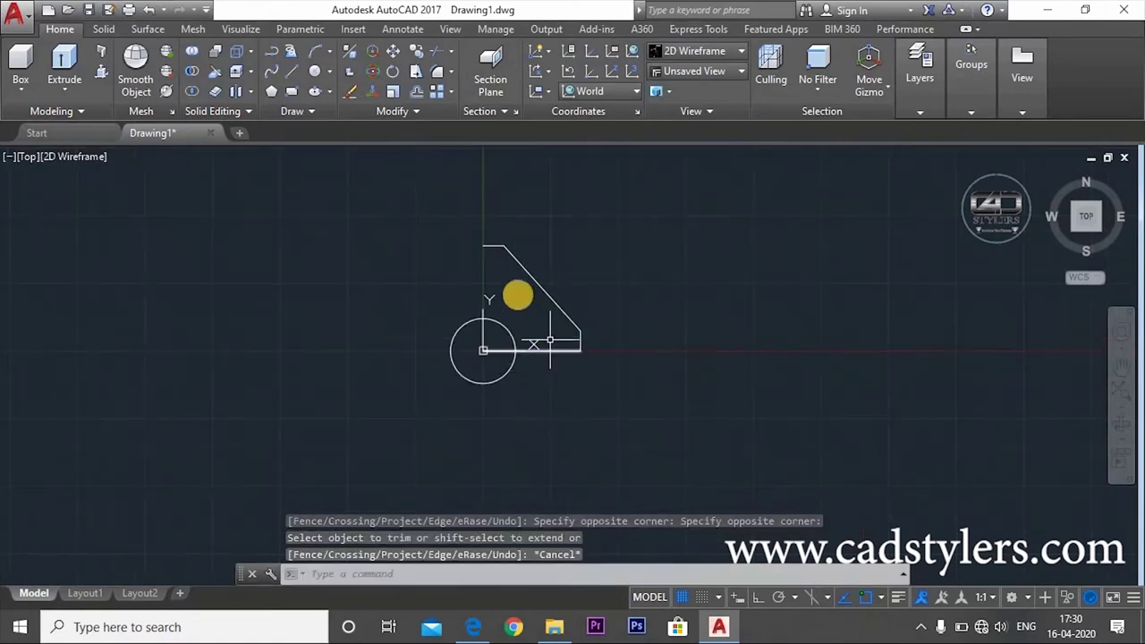
click(719, 628)
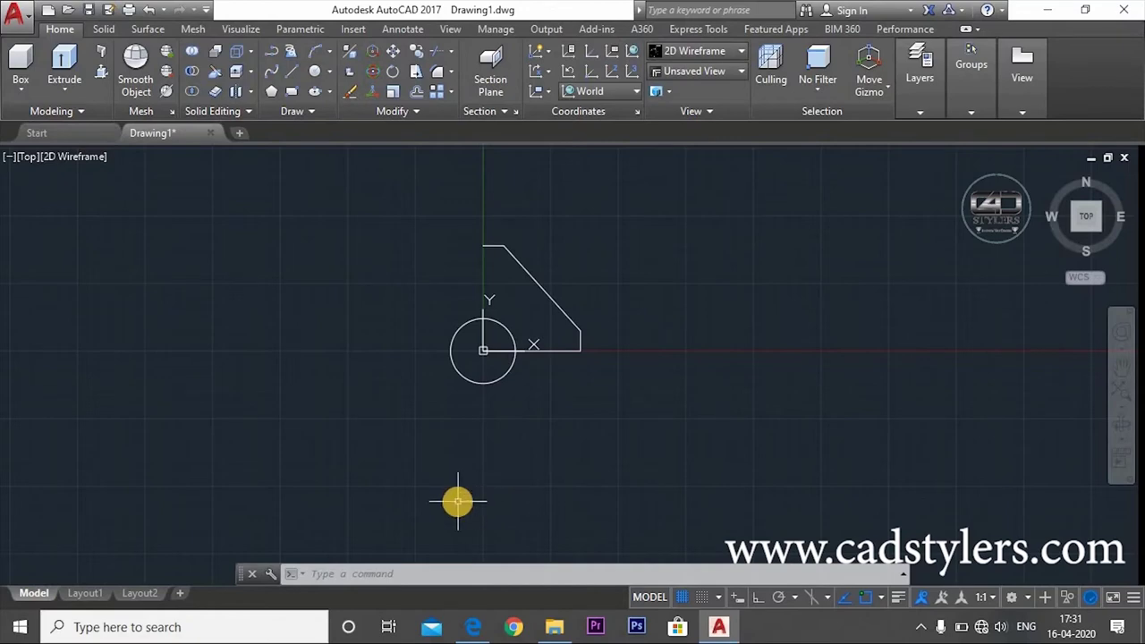
- Draw a line from 0,36 to 28,36
text(l)
key(Return)
text(0,36)
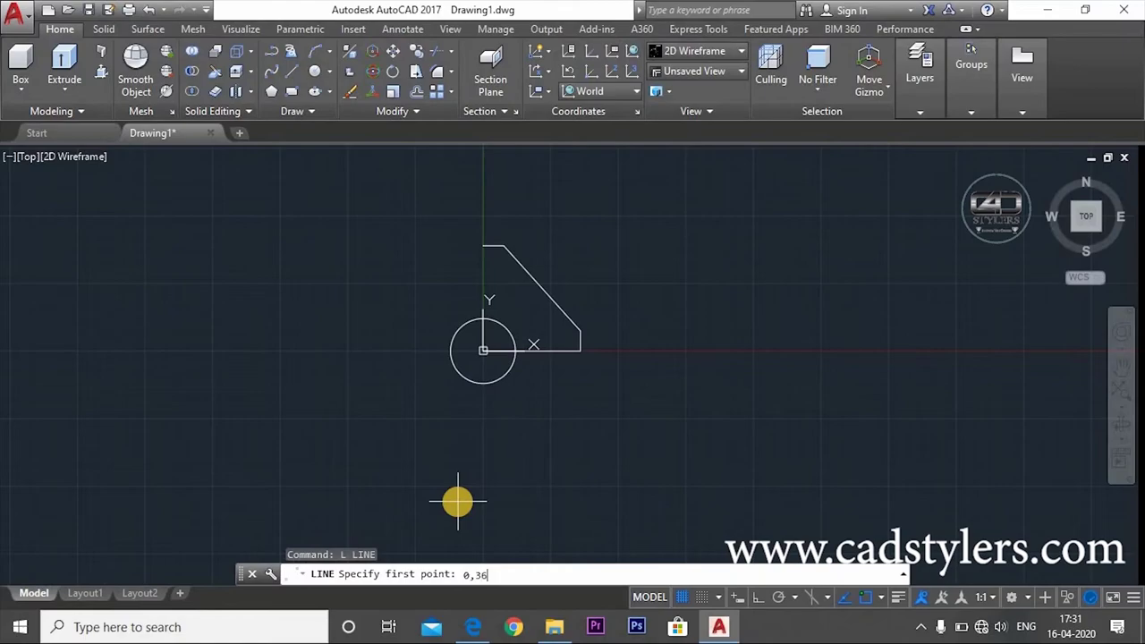
key(Return)
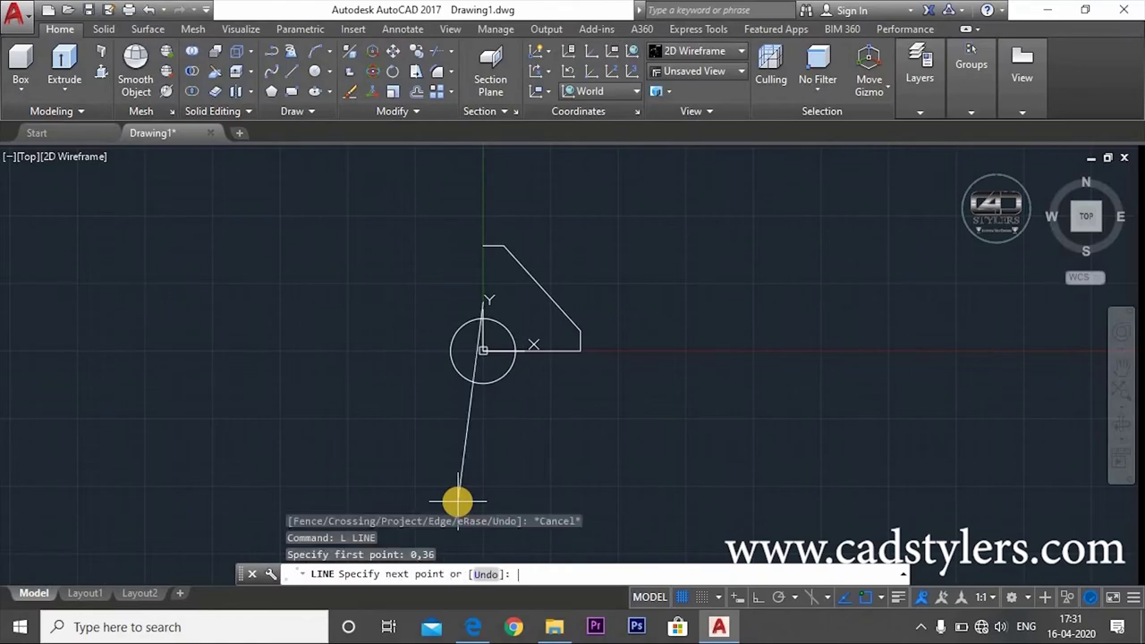
key(alt+Tab)
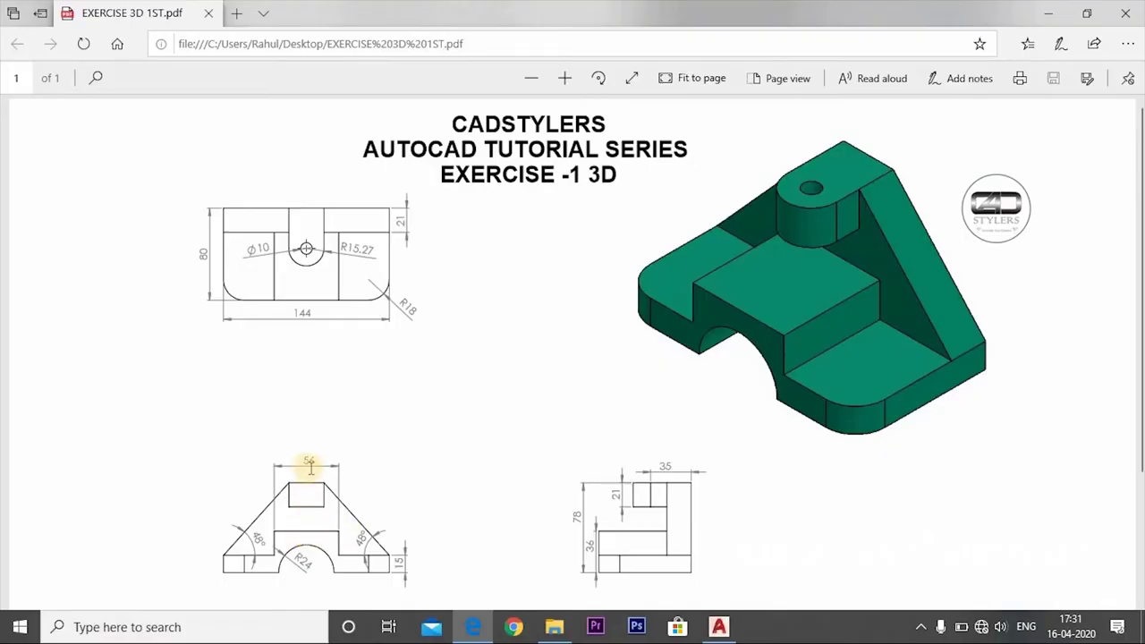
click(718, 626)
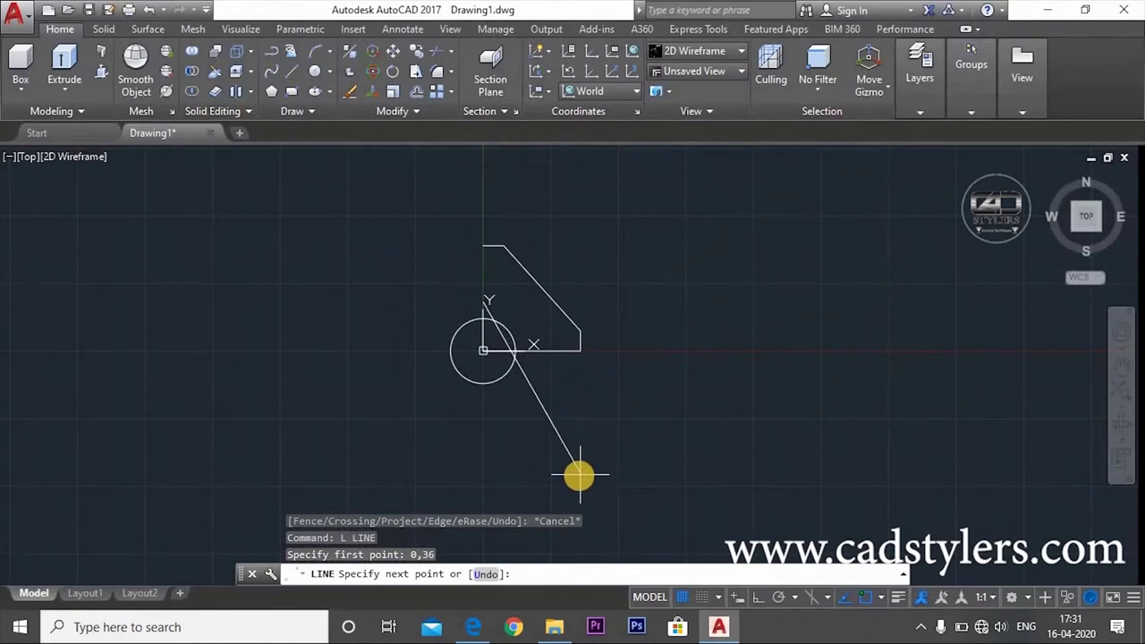
text(28,36)
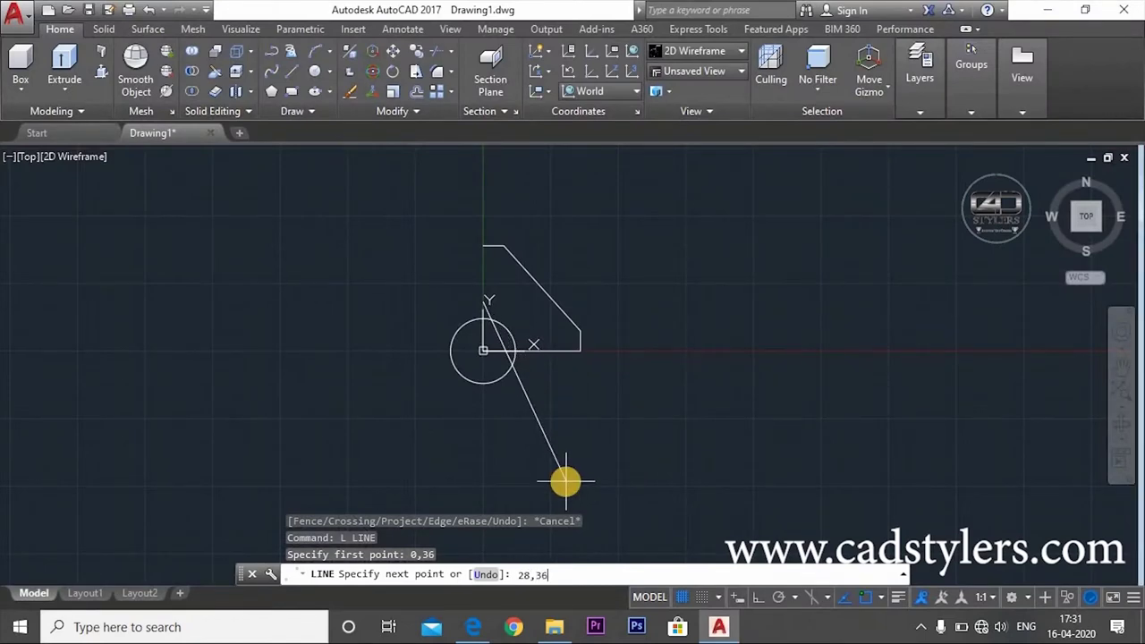
key(Return)
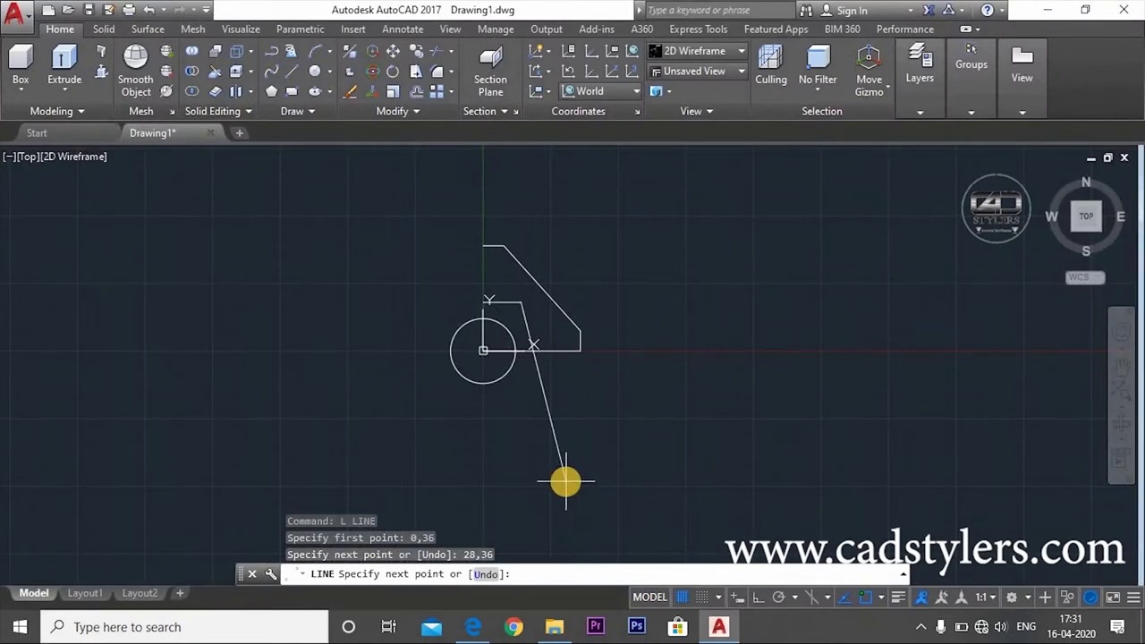
- Continue the line straight down past the base, then cancel the extra LINE command
click(566, 483)
key(ctrl+z)
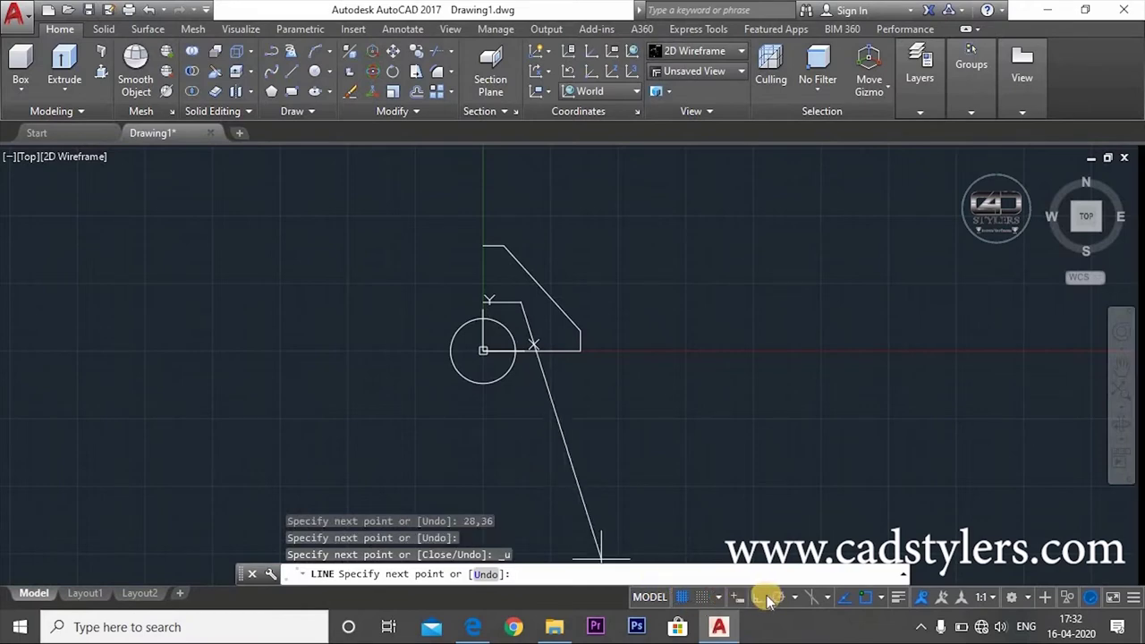
click(567, 385)
key(Escape)
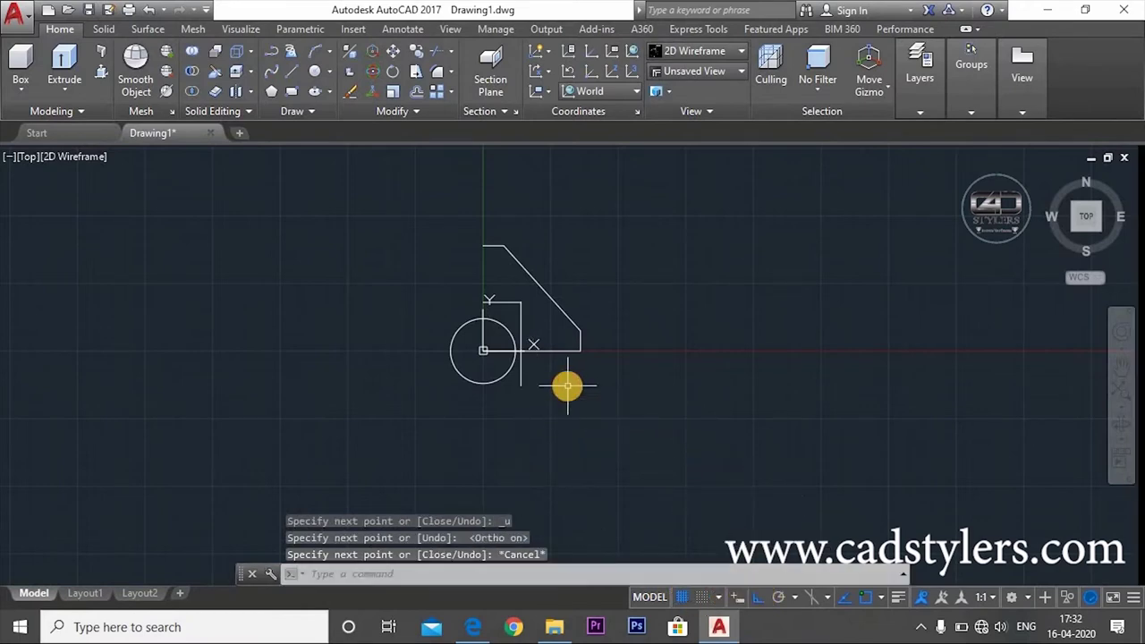
text(l)
key(Return)
click(581, 332)
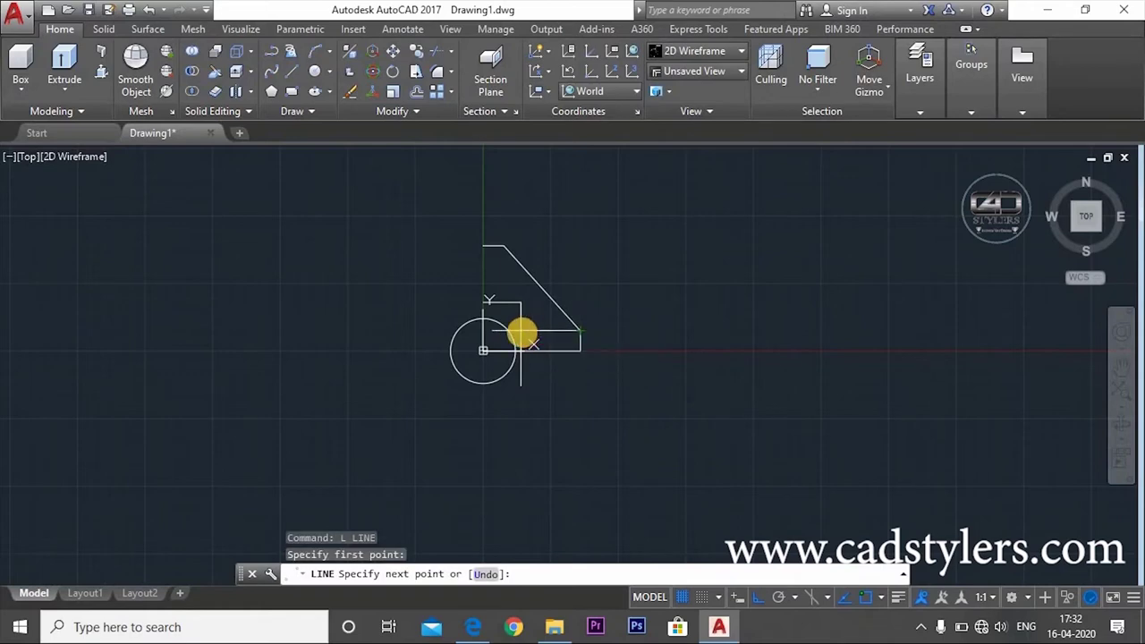
key(Escape)
text(re)
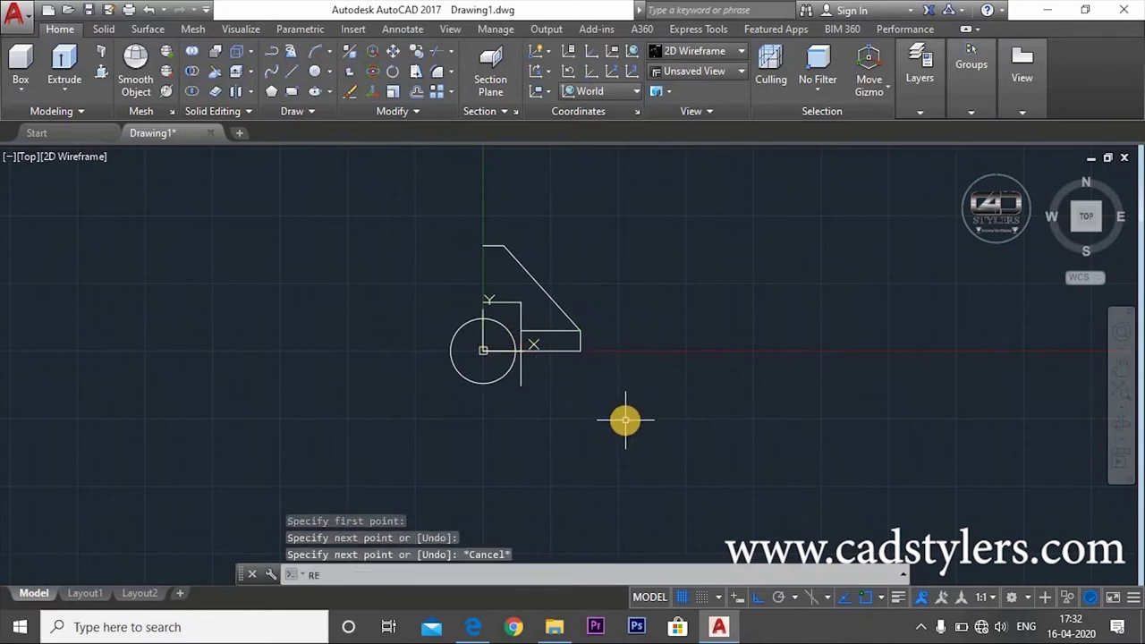
key(Escape)
key(Escape)
- Trim the vertical line's overhang below the step from the half profile
text(tr)
key(Return)
key(Return)
scroll(552, 389, up, 2)
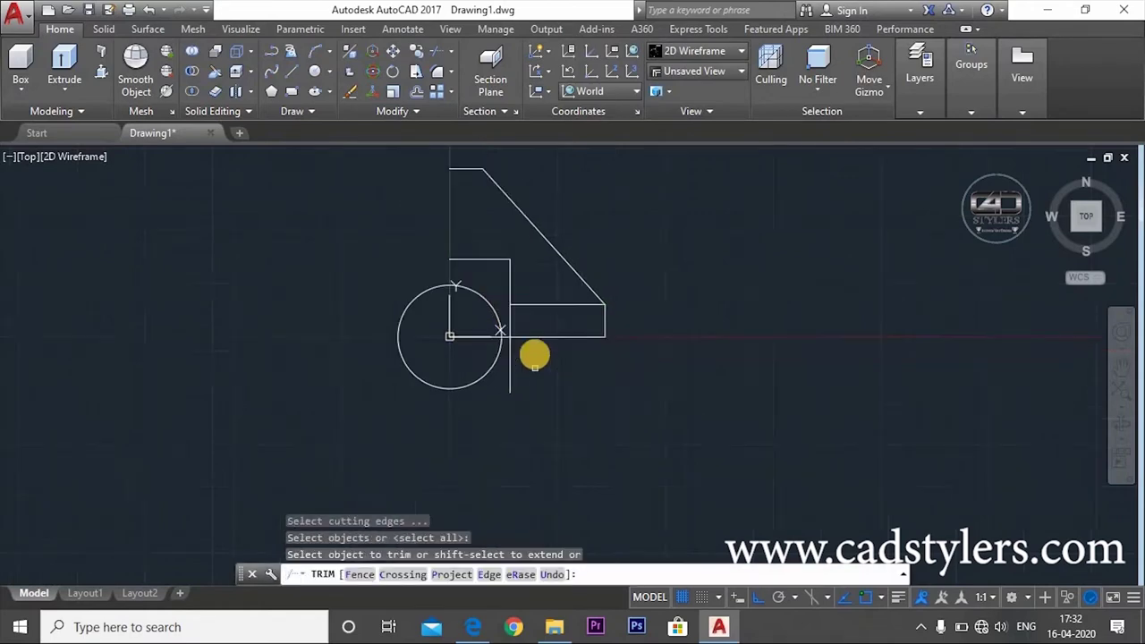
scroll(532, 352, up, 2)
click(489, 395)
click(516, 362)
click(533, 281)
click(486, 302)
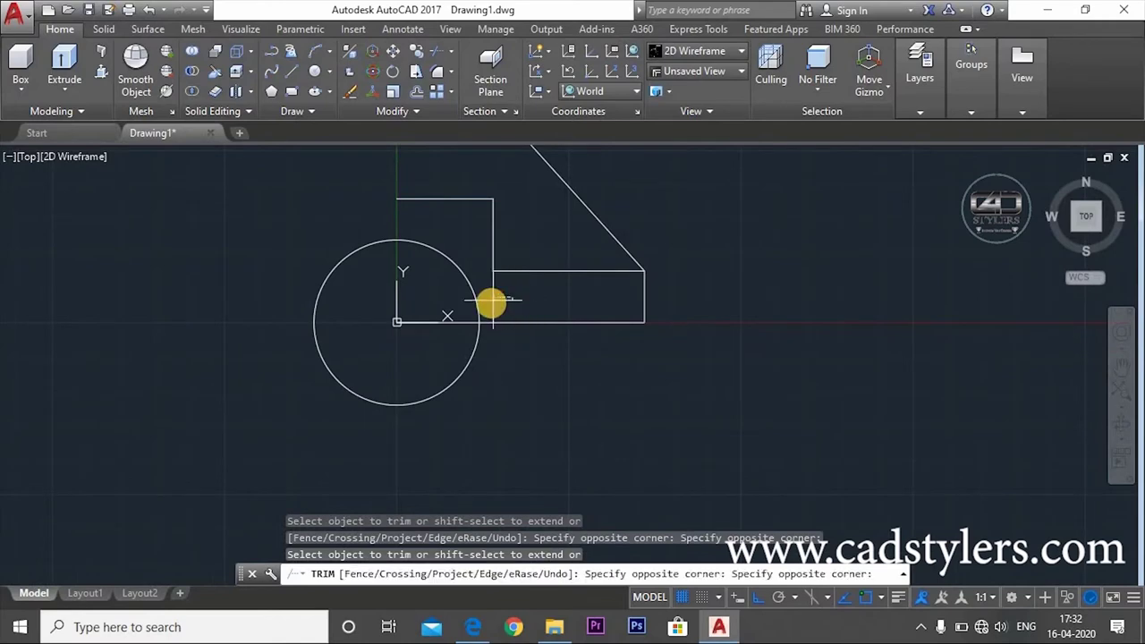
middle_drag(590, 335, 604, 439)
scroll(604, 438, down, 2)
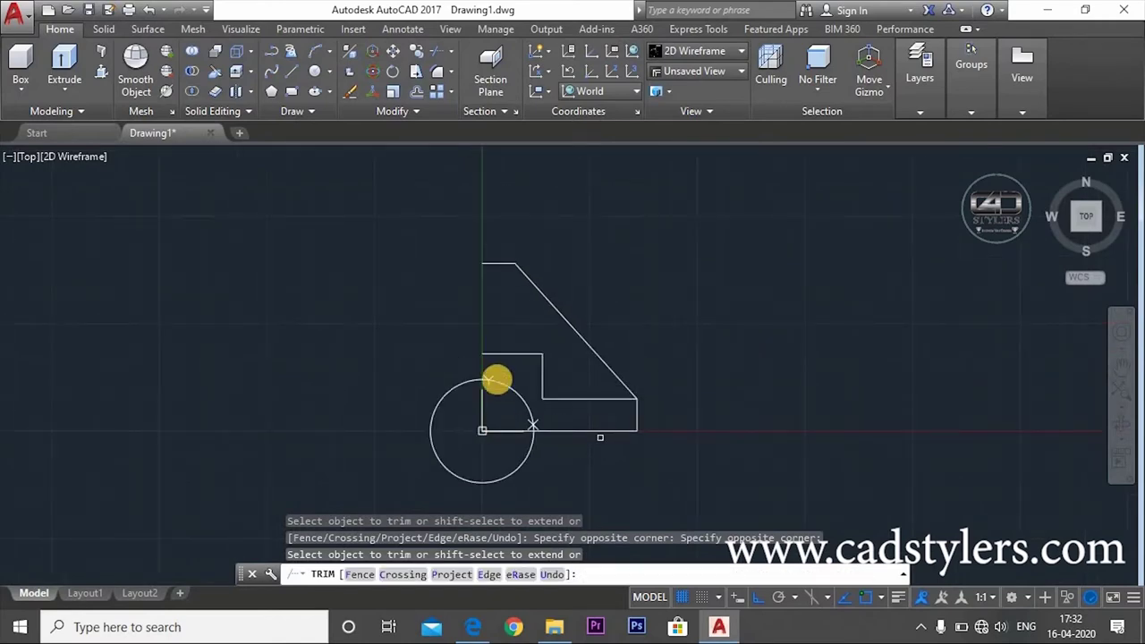
click(493, 378)
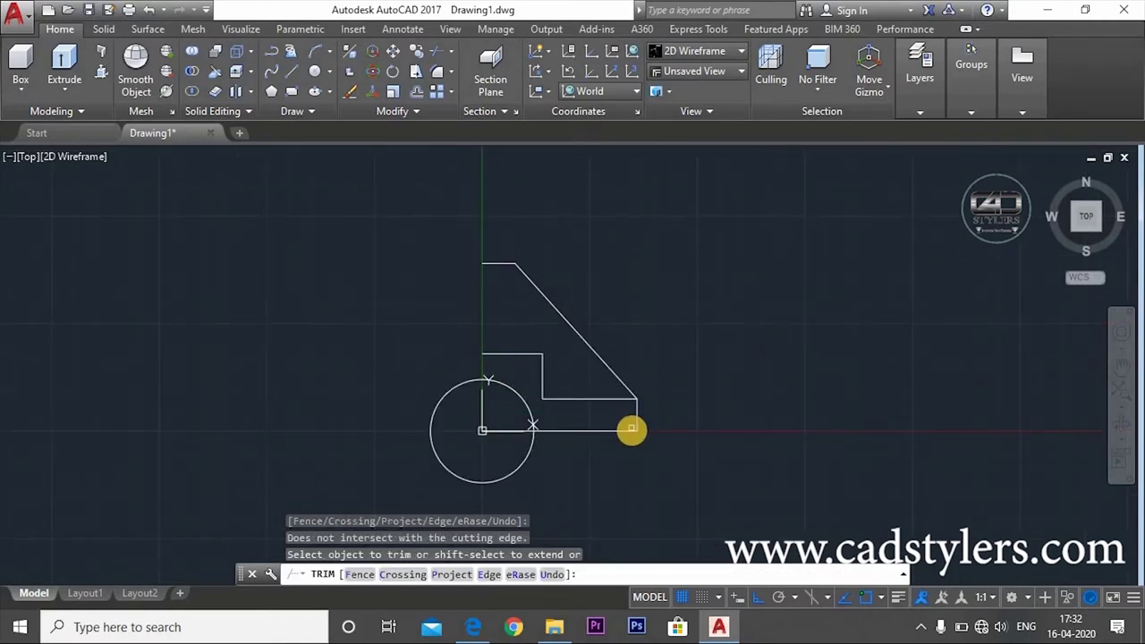
key(Escape)
text(MI)
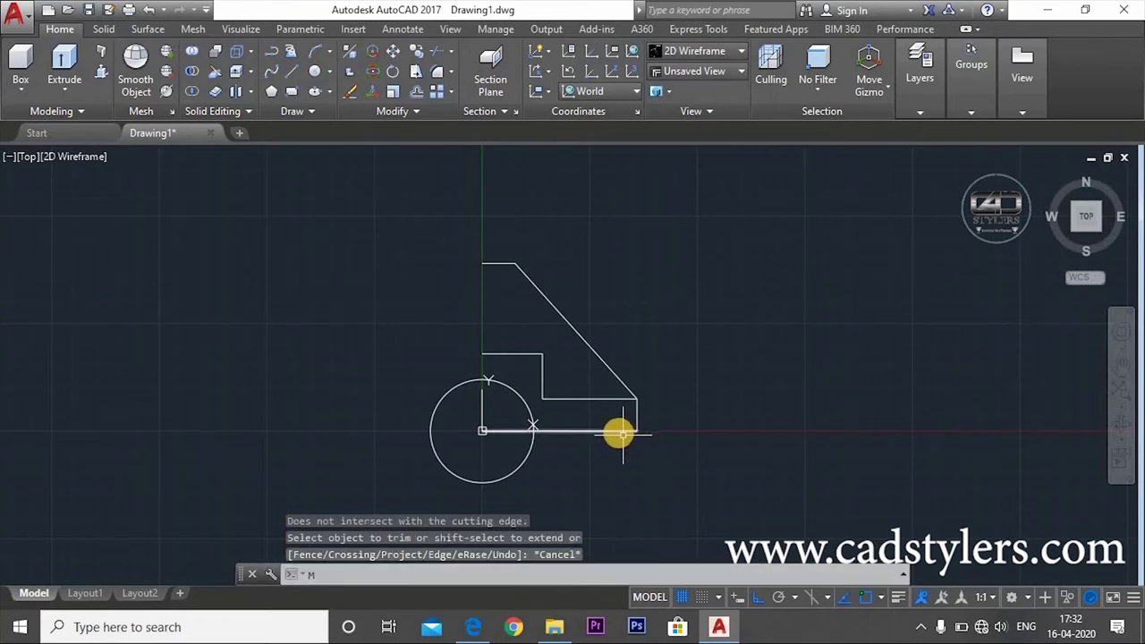
key(Return)
- Mirror the half profile about the line 0,0 to 0,100, keeping the original
click(641, 351)
click(641, 351)
click(549, 340)
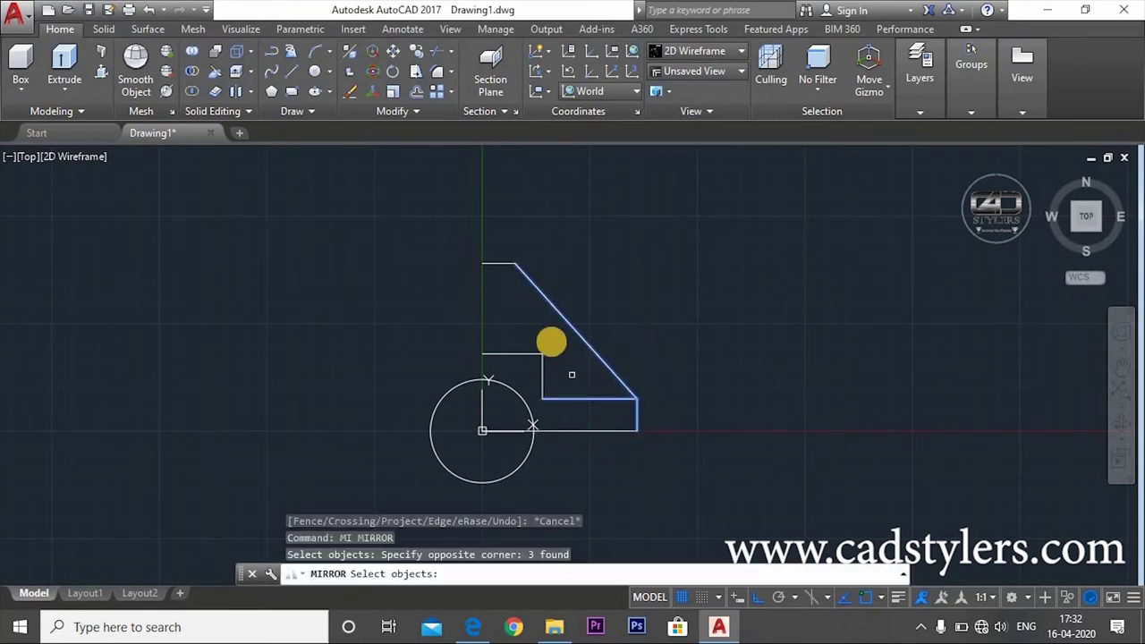
click(510, 266)
click(488, 285)
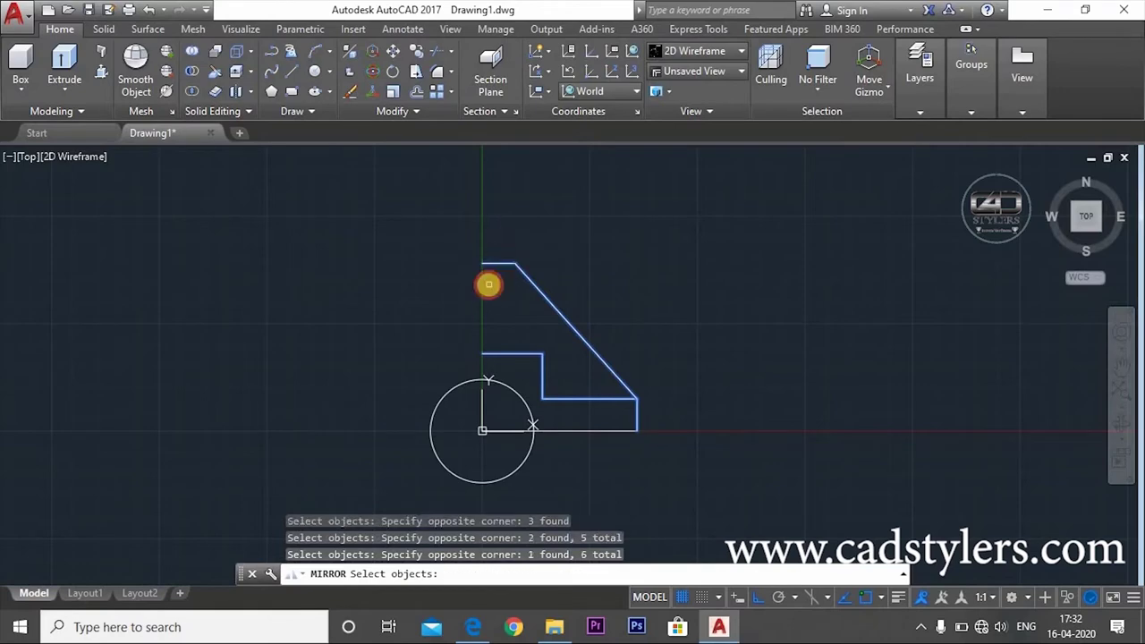
click(583, 450)
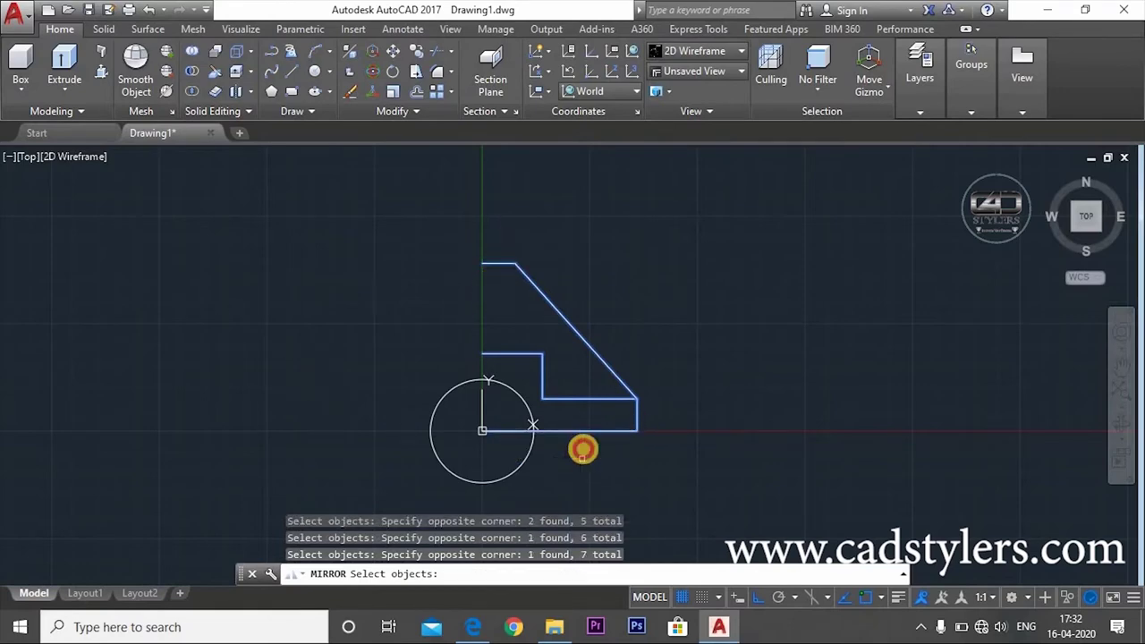
key(Return)
text(0)
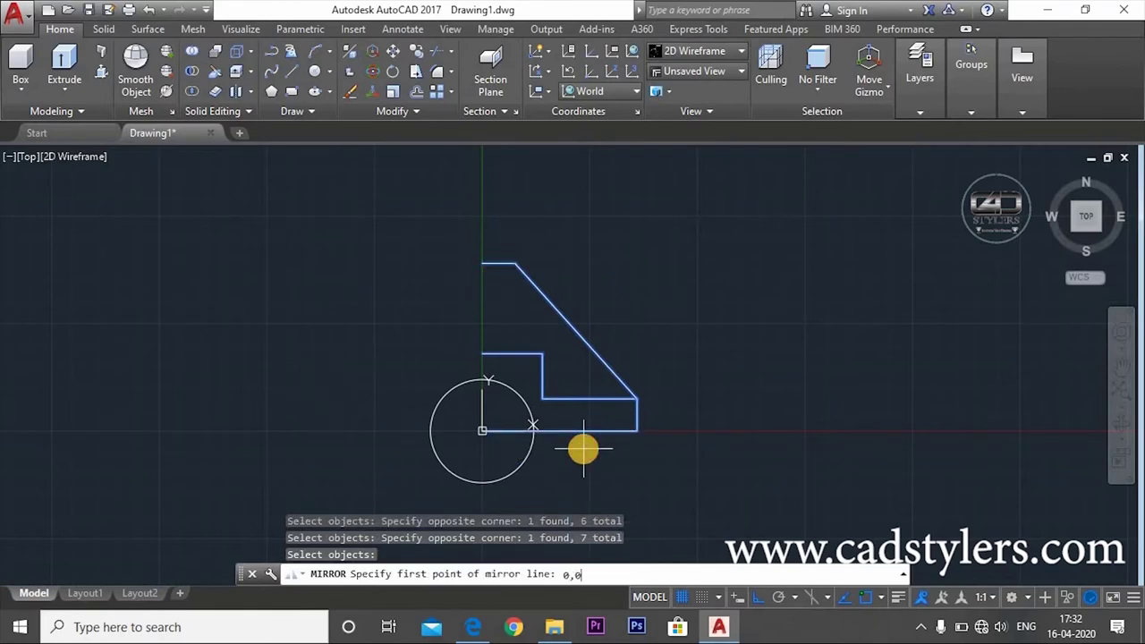
key(Return)
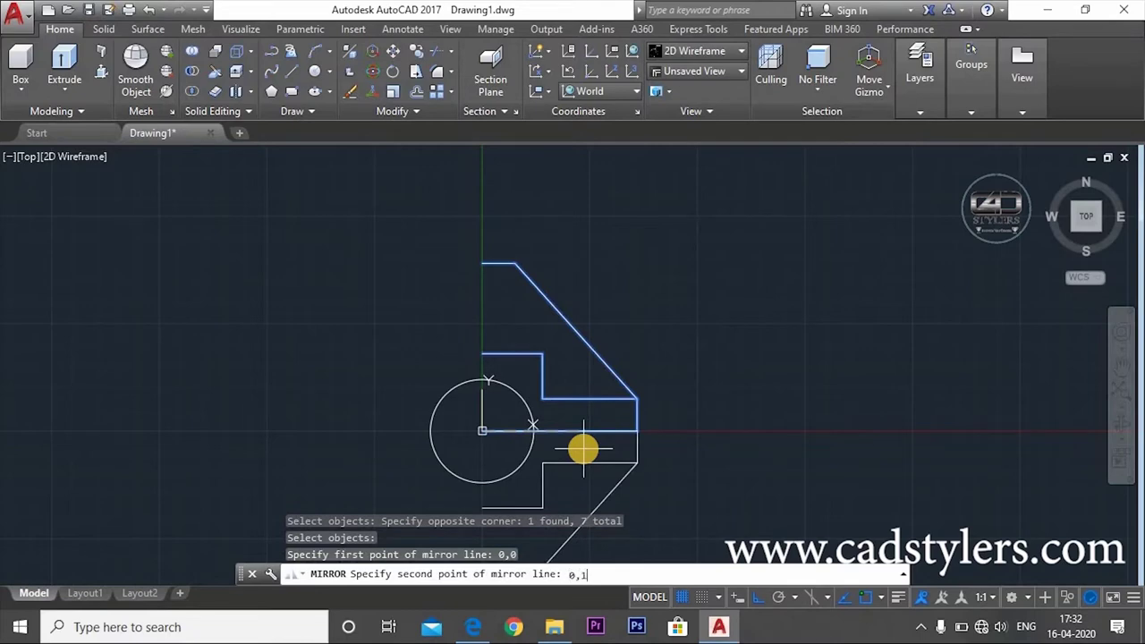
key(Return)
key(Escape)
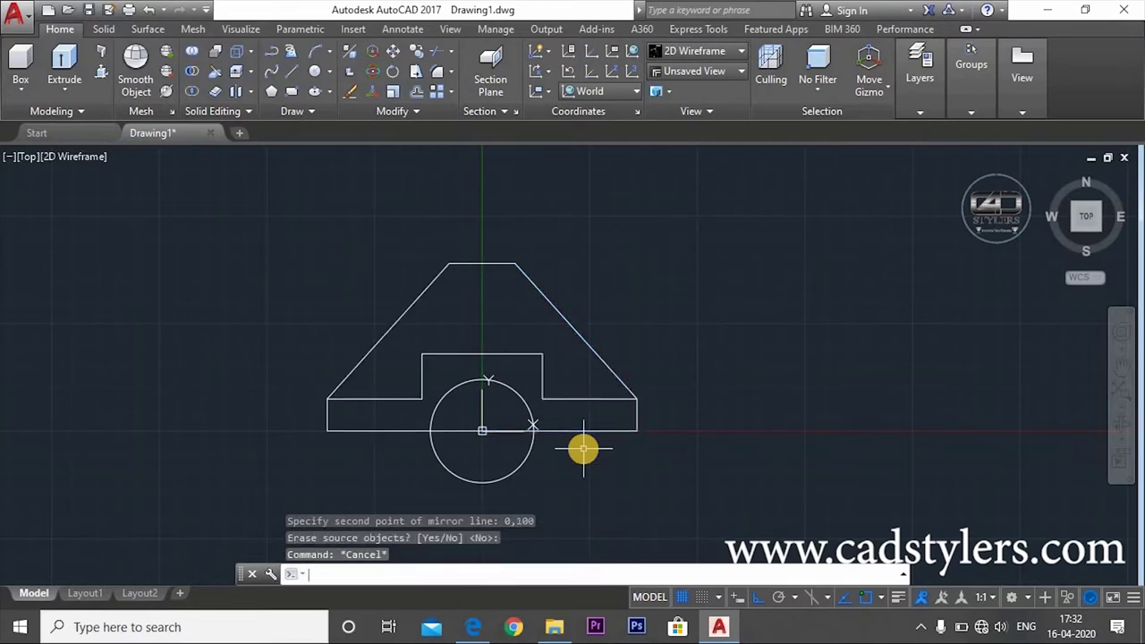
- Trim away the lower half of the R24 circle
scroll(528, 428, up, 2)
text(tr)
key(Return)
key(Return)
click(521, 486)
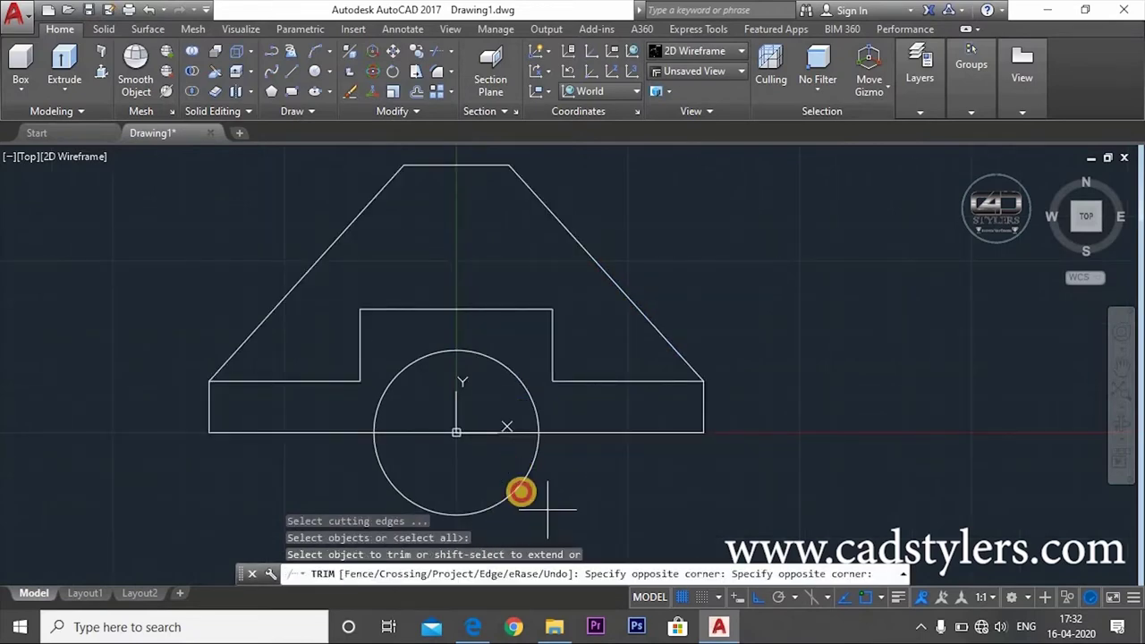
click(456, 481)
click(403, 417)
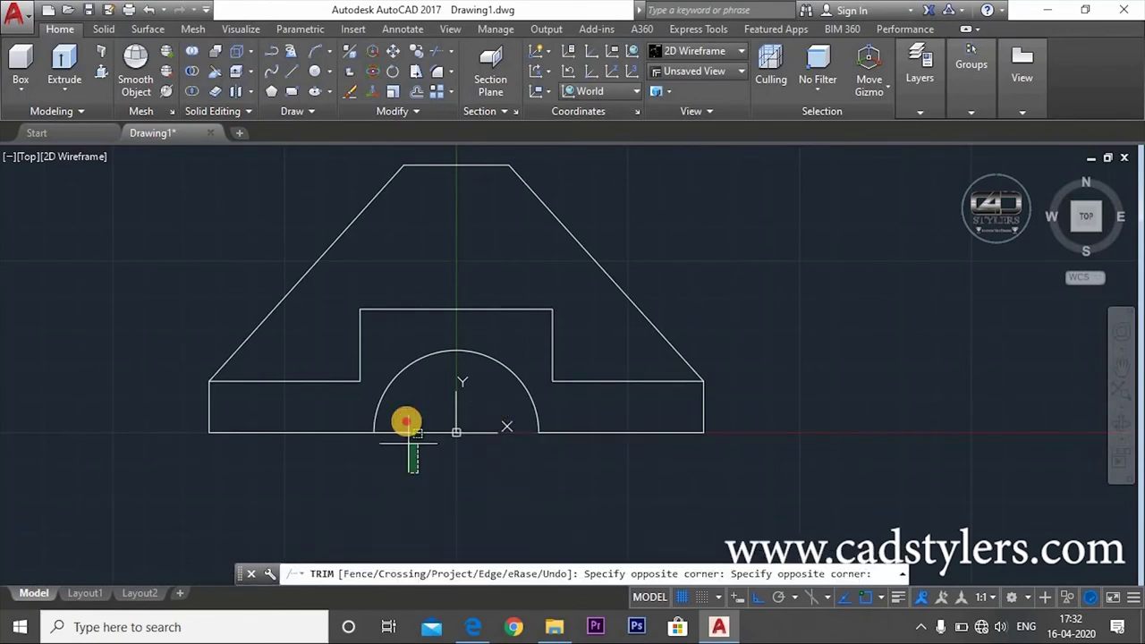
click(473, 458)
scroll(478, 462, down, 5)
scroll(498, 465, up, 1)
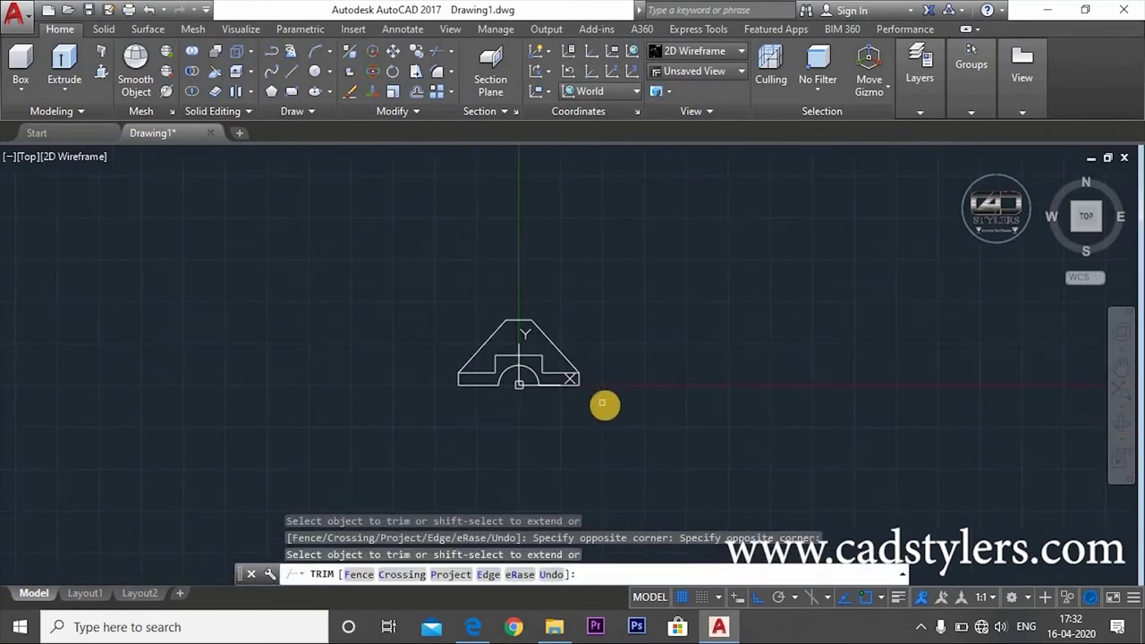
scroll(606, 403, up, 1)
key(Escape)
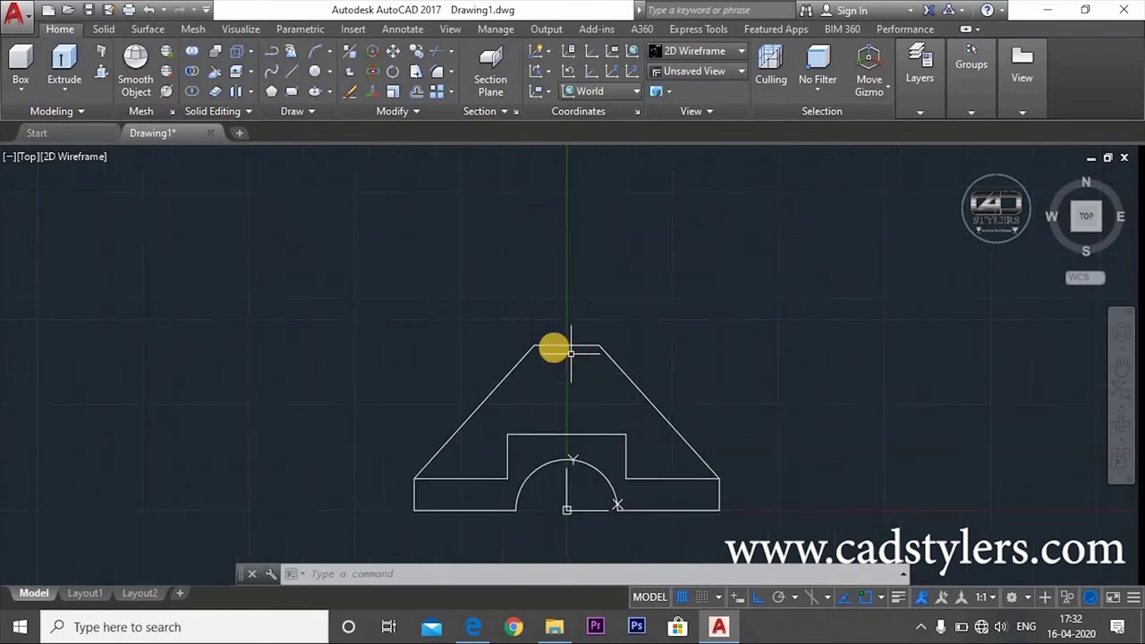
- Pan the bracket outline and orbit it into a tilted 3D view
scroll(570, 356, up, 2)
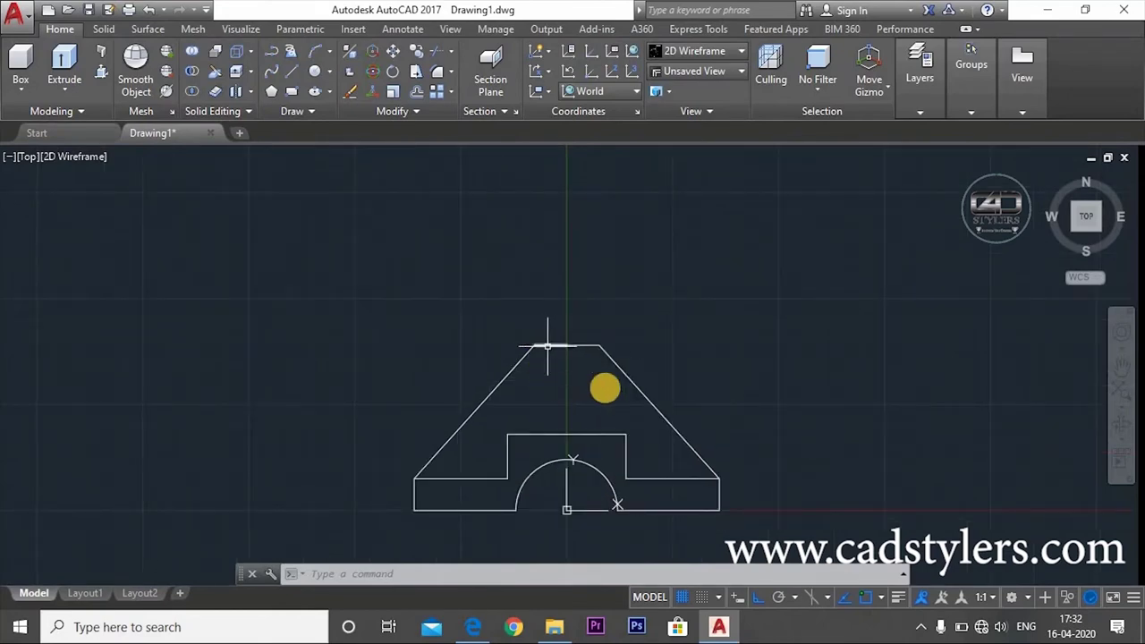
key(Escape)
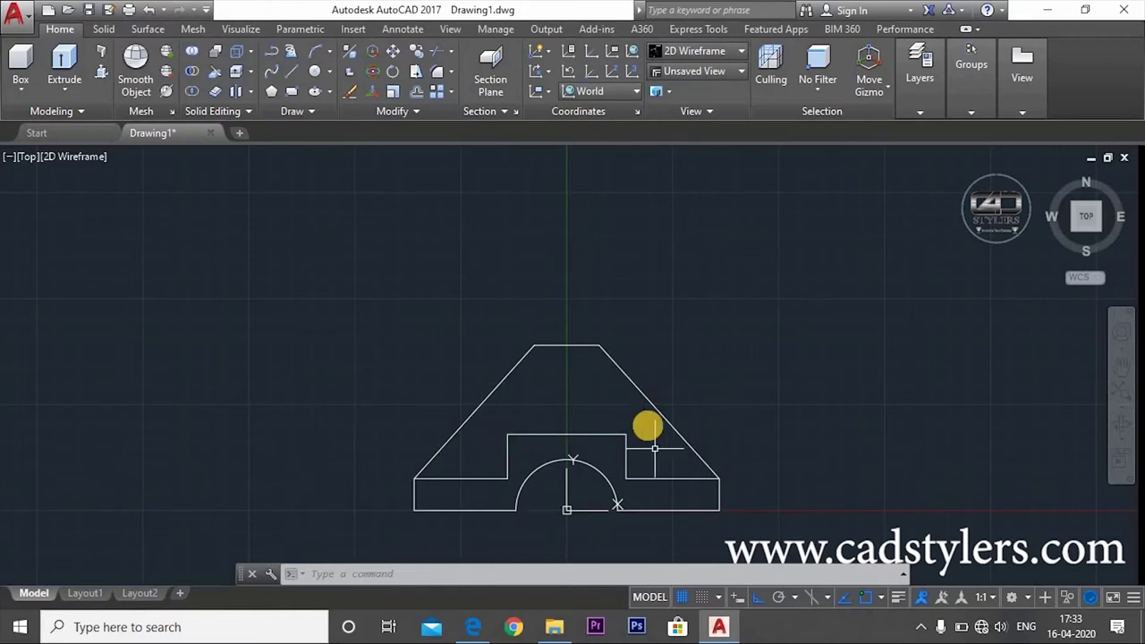
middle_drag(601, 500, 565, 417)
key(Escape)
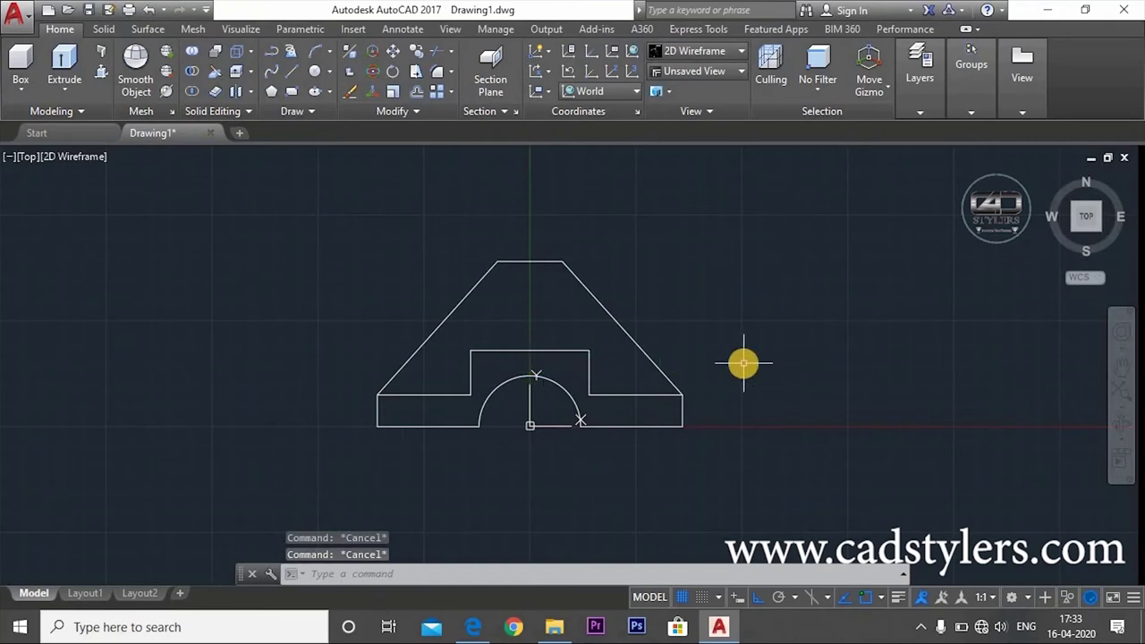
mouse_move(696, 376)
shift+middle_down()
mouse_move(700, 314)
mouse_move(769, 355)
shift+middle_up()
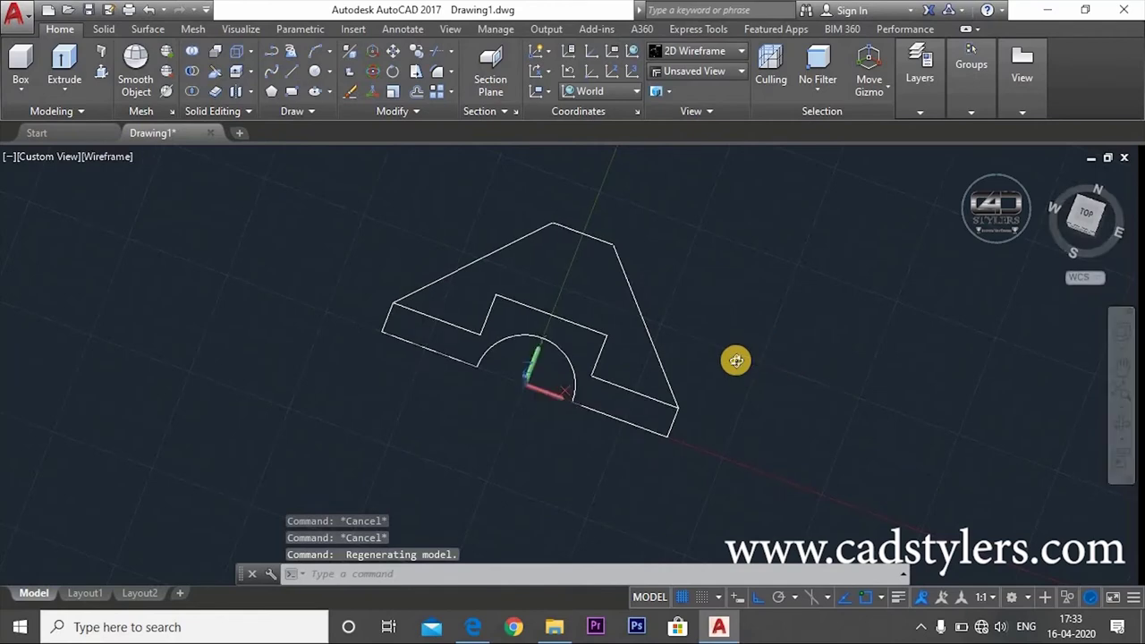
- Reposition the tilted outline and begin JOIN with the two upper edge pieces
scroll(637, 398, up, 2)
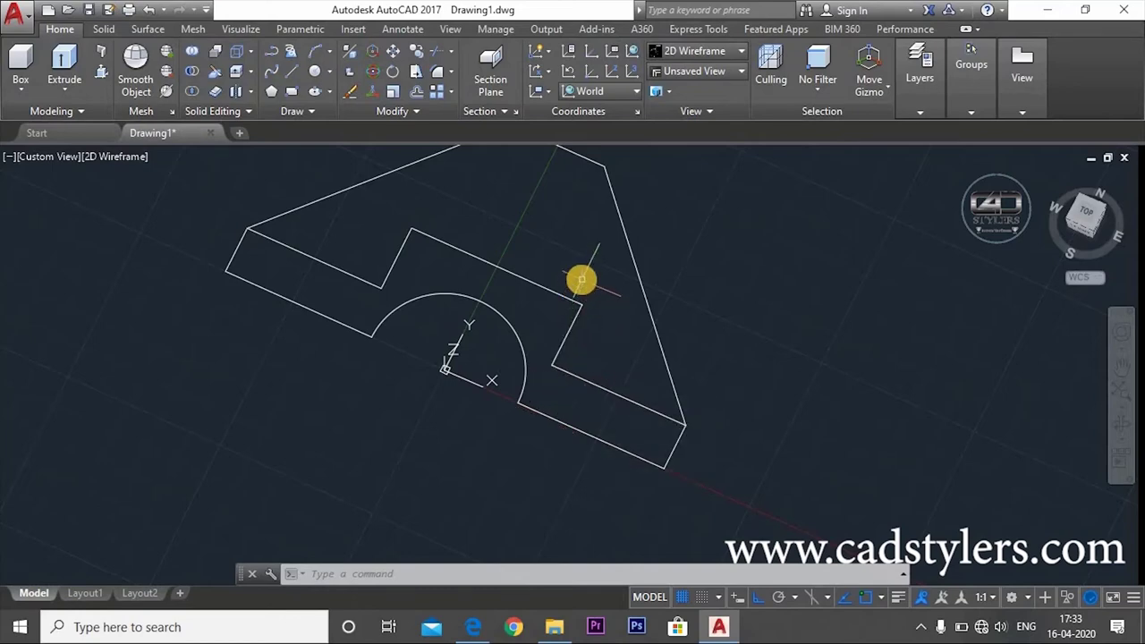
middle_drag(588, 286, 587, 322)
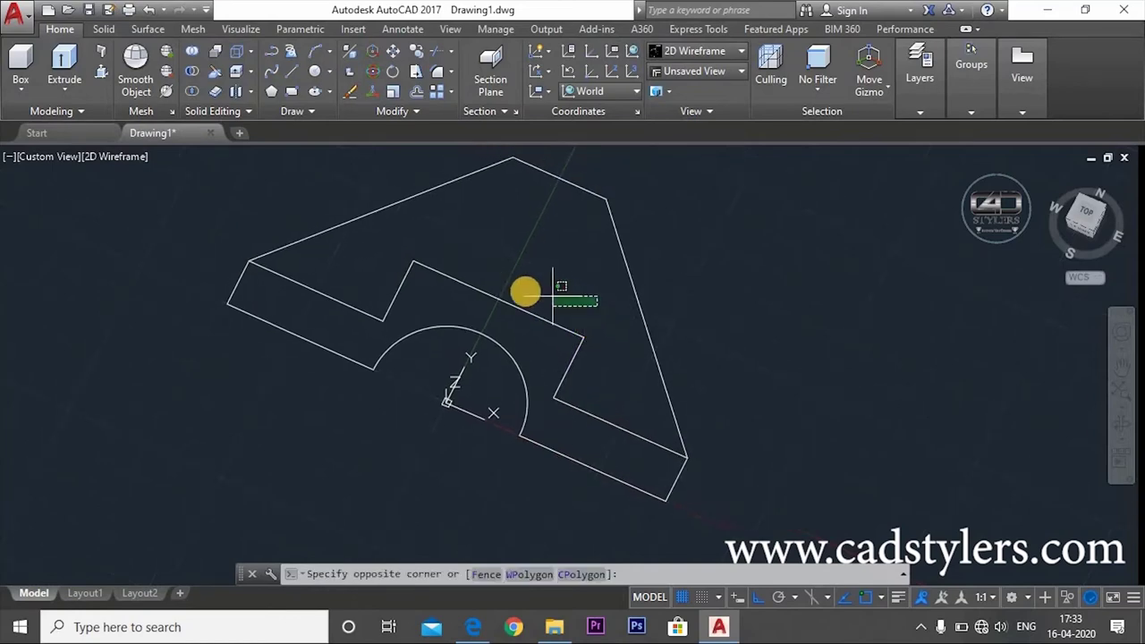
click(525, 292)
key(Escape)
text(j)
key(Return)
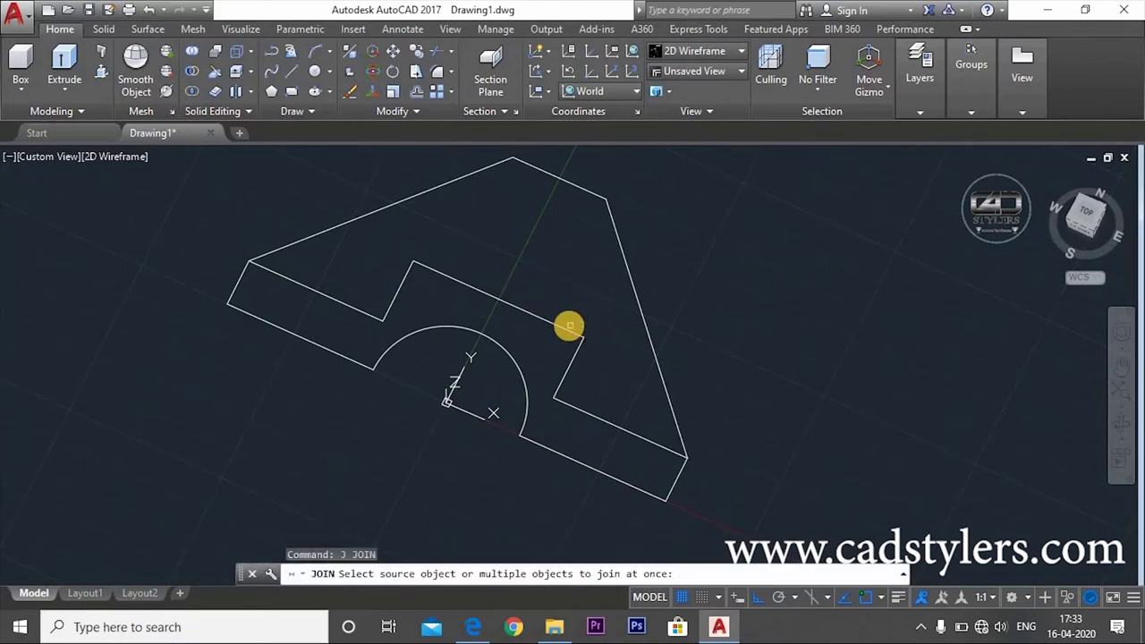
click(563, 328)
click(474, 289)
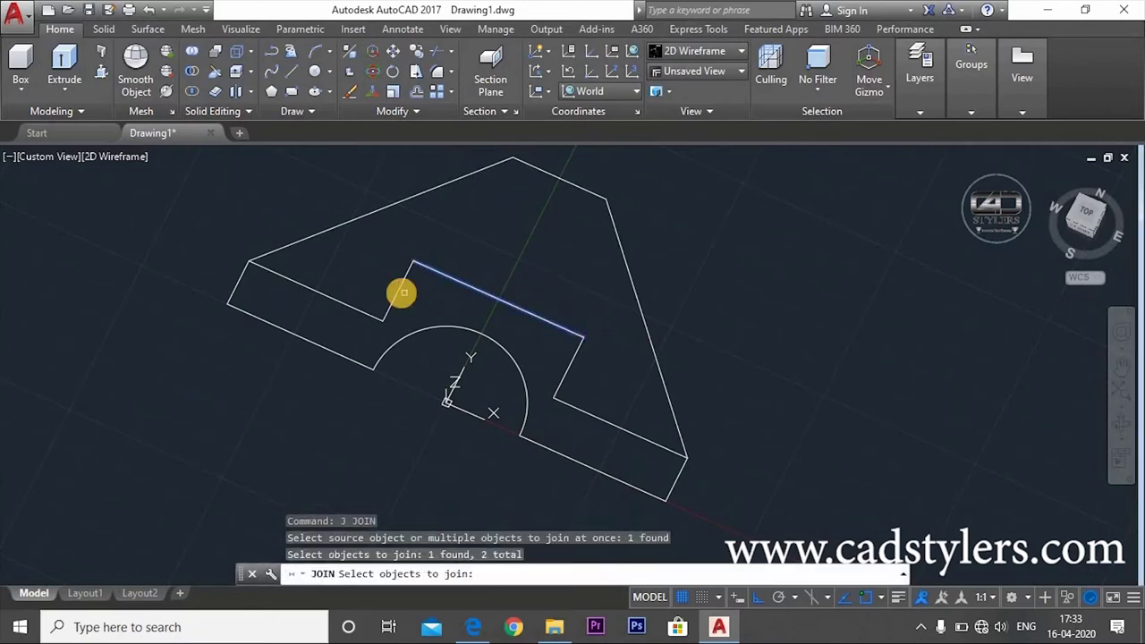
- Add the left edges, arc, bottom and right-side edges, merging all eleven into one polyline
click(293, 324)
click(238, 282)
click(315, 289)
click(399, 290)
click(512, 379)
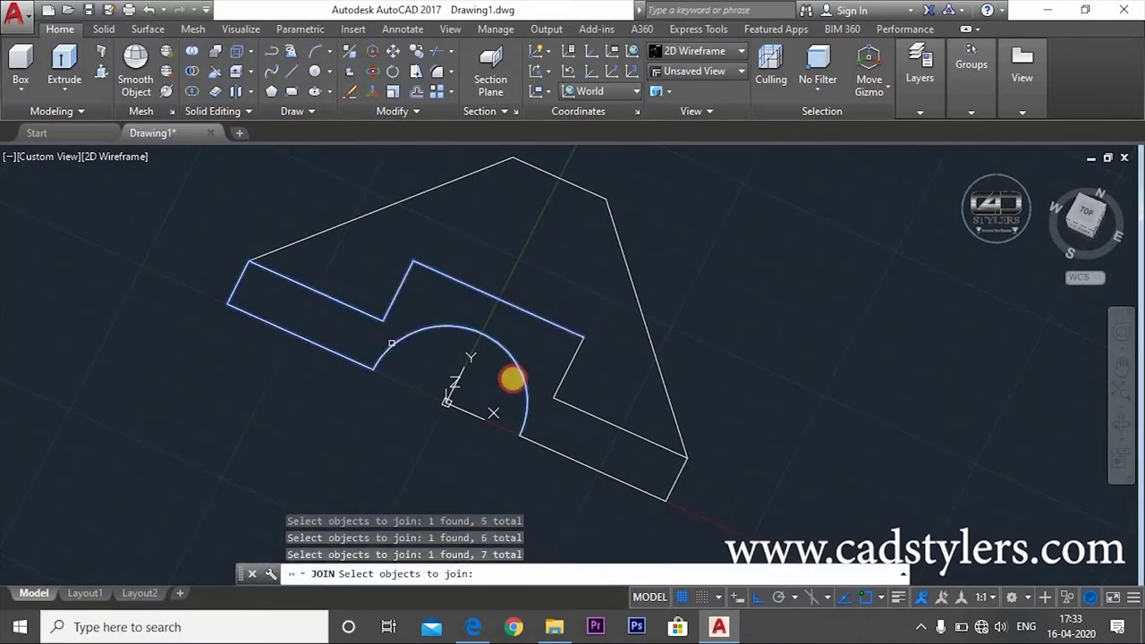
click(552, 450)
click(674, 486)
click(626, 430)
click(569, 368)
key(Return)
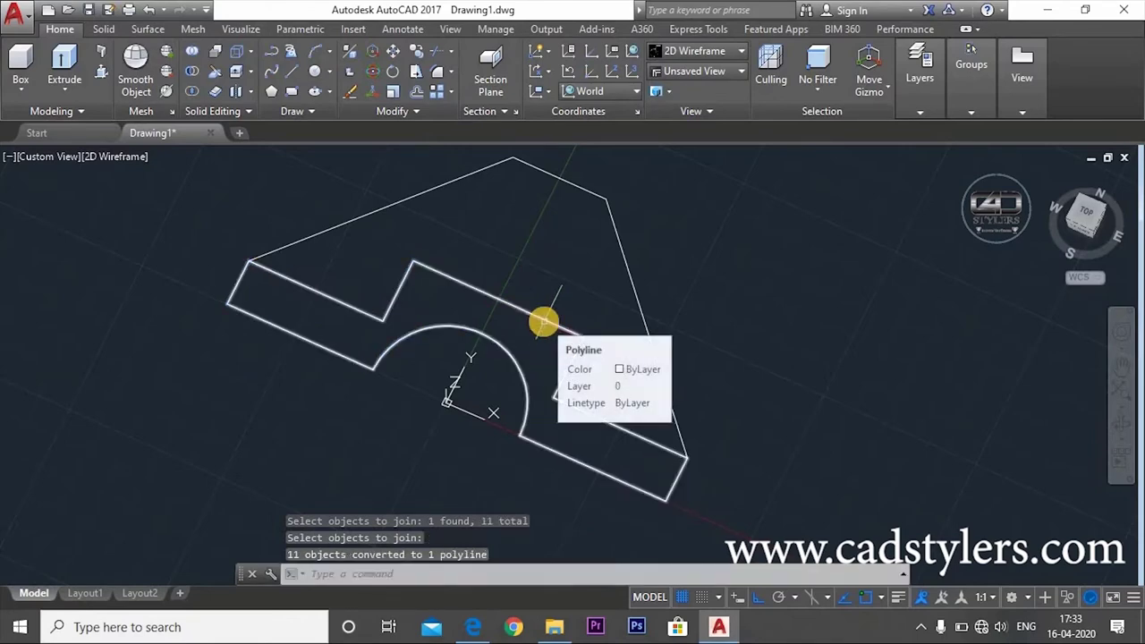
key(Escape)
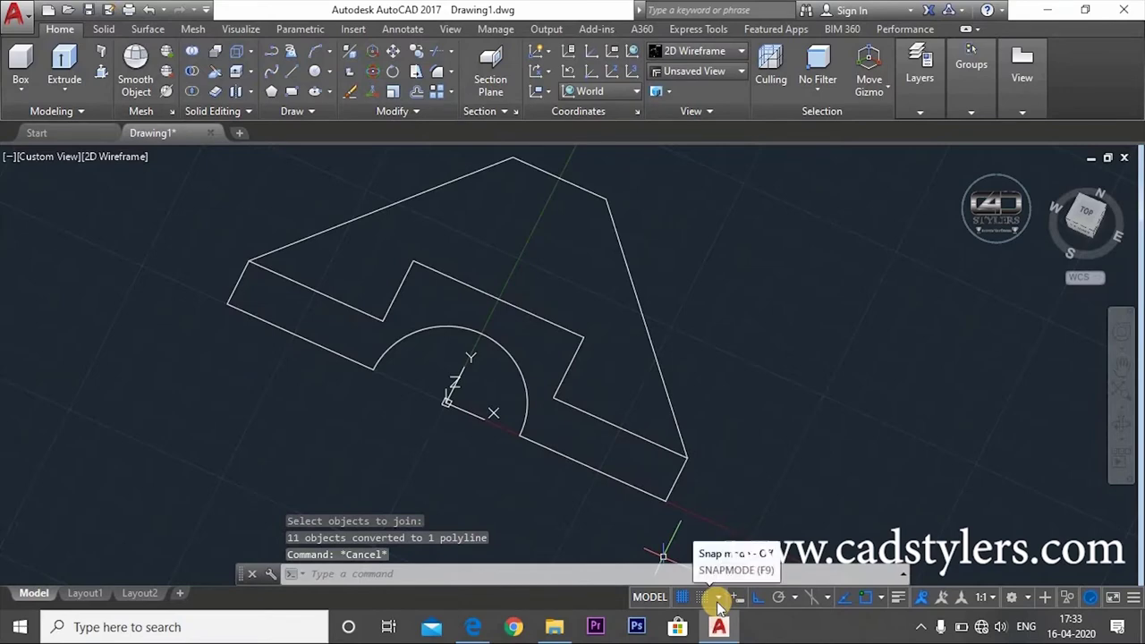
- Draw the missing rib edges from the right corner past the arch and step to the upper notch
text(l)
key(Return)
click(686, 457)
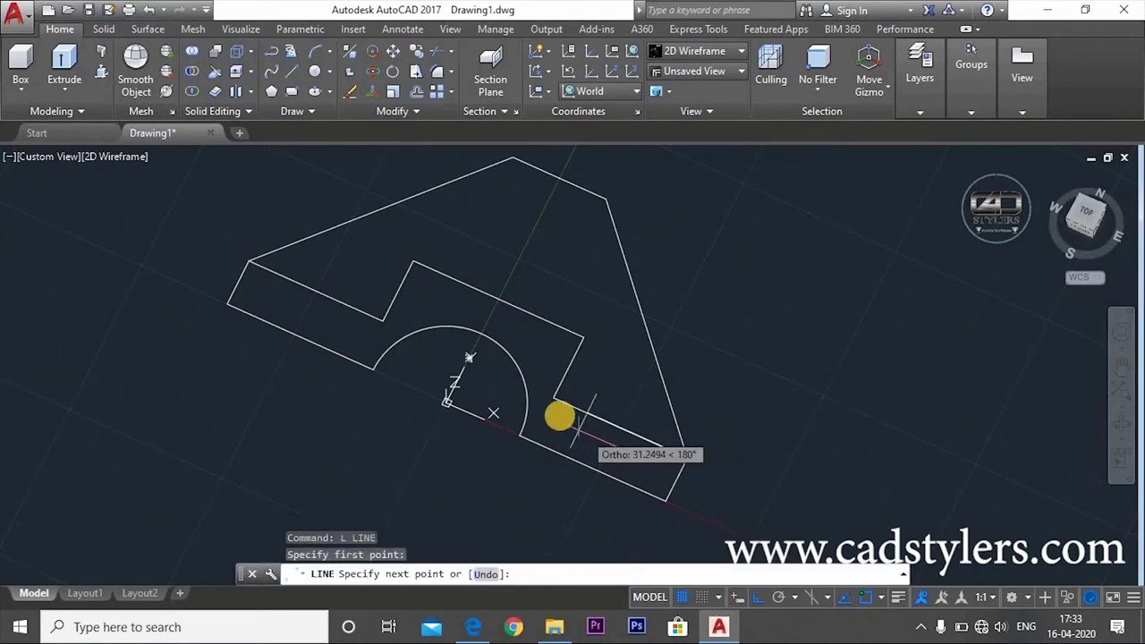
click(554, 399)
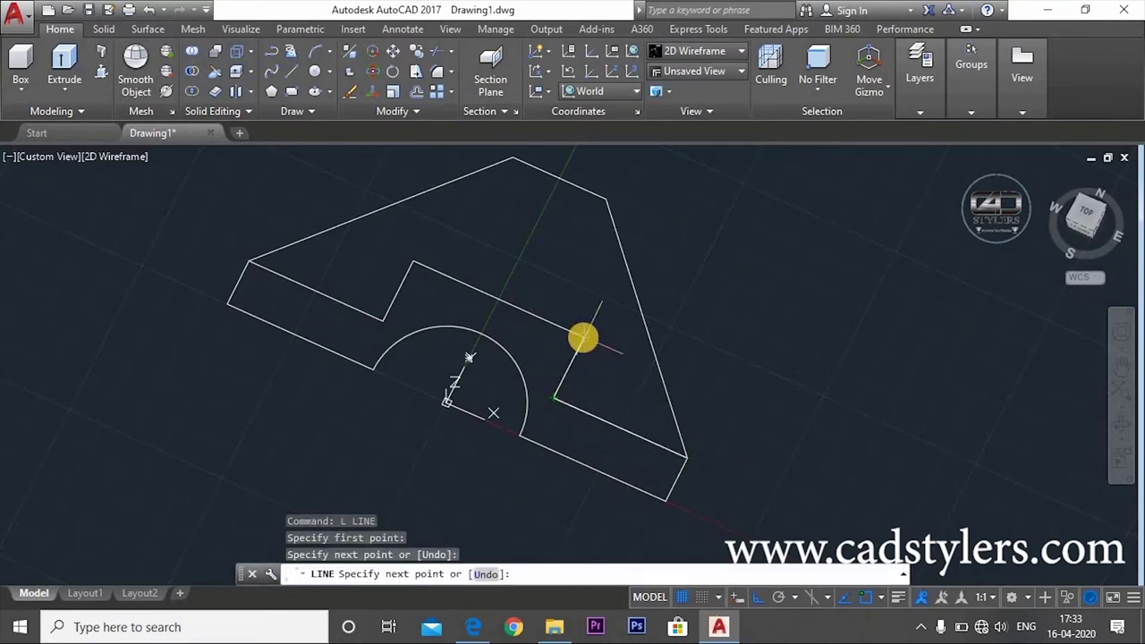
click(583, 337)
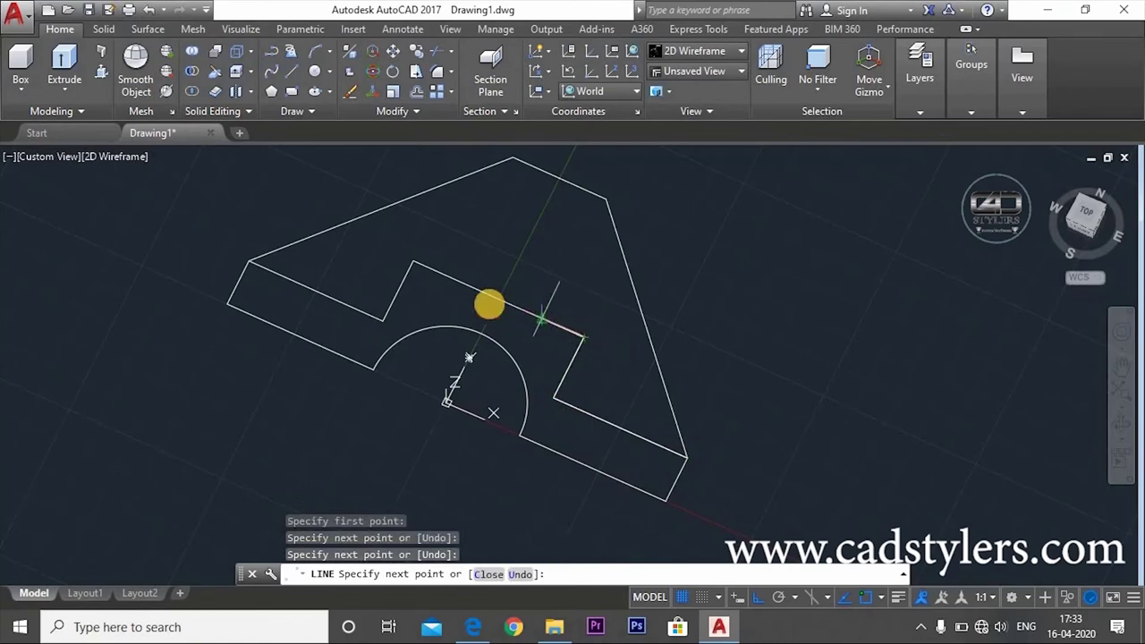
click(411, 261)
key(Escape)
- Join the nine rib outline edges into a second single polyline
text(j)
key(Return)
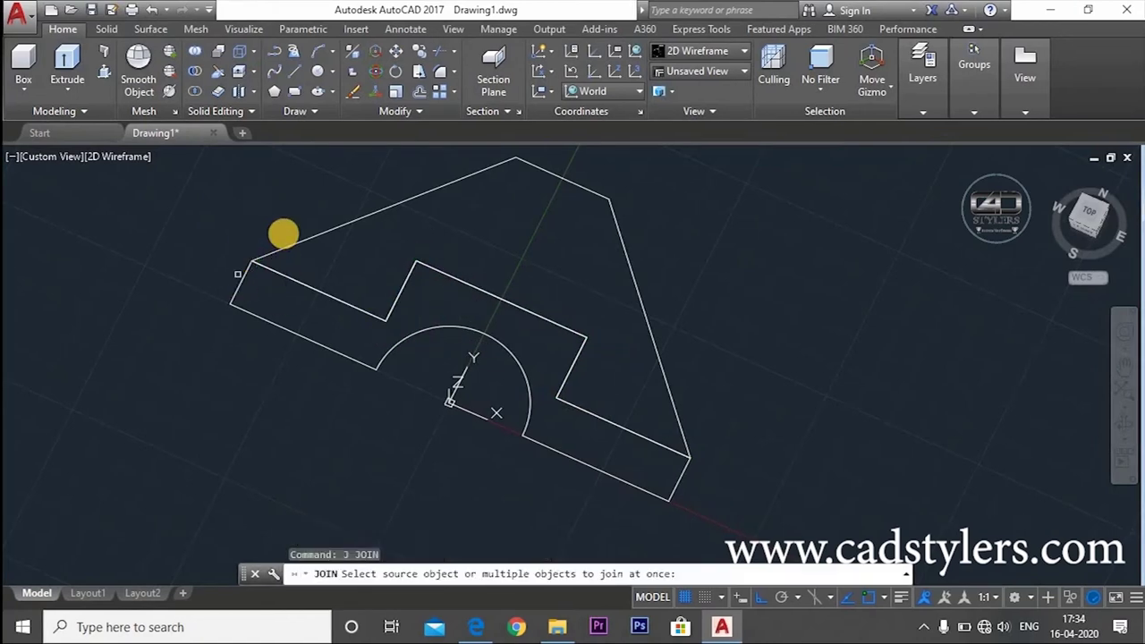
click(296, 244)
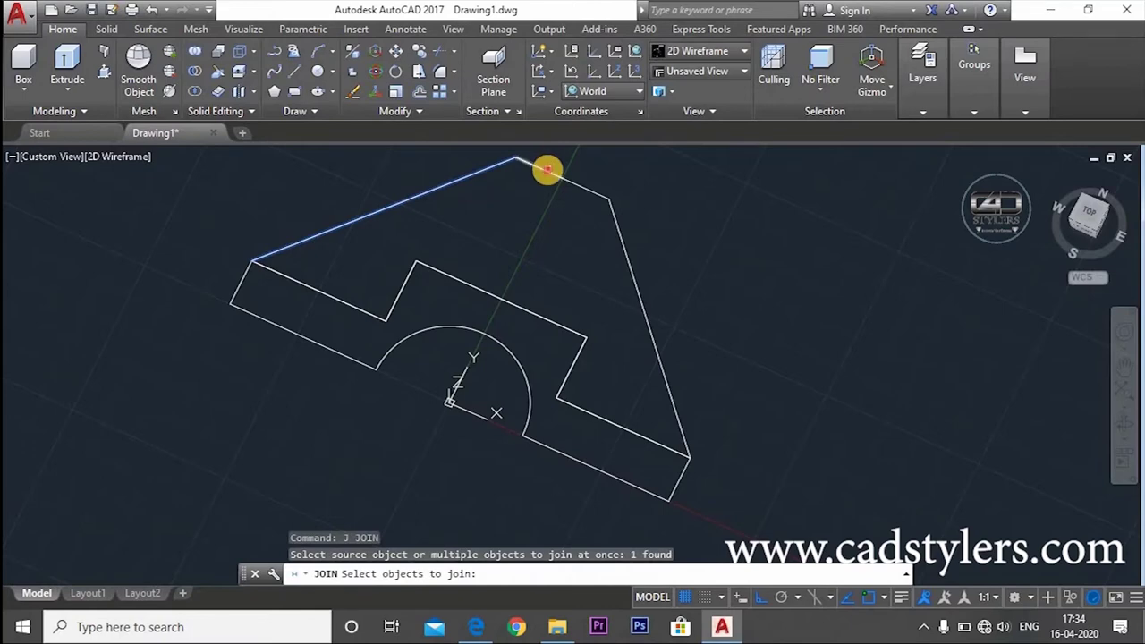
click(548, 169)
click(628, 259)
click(615, 179)
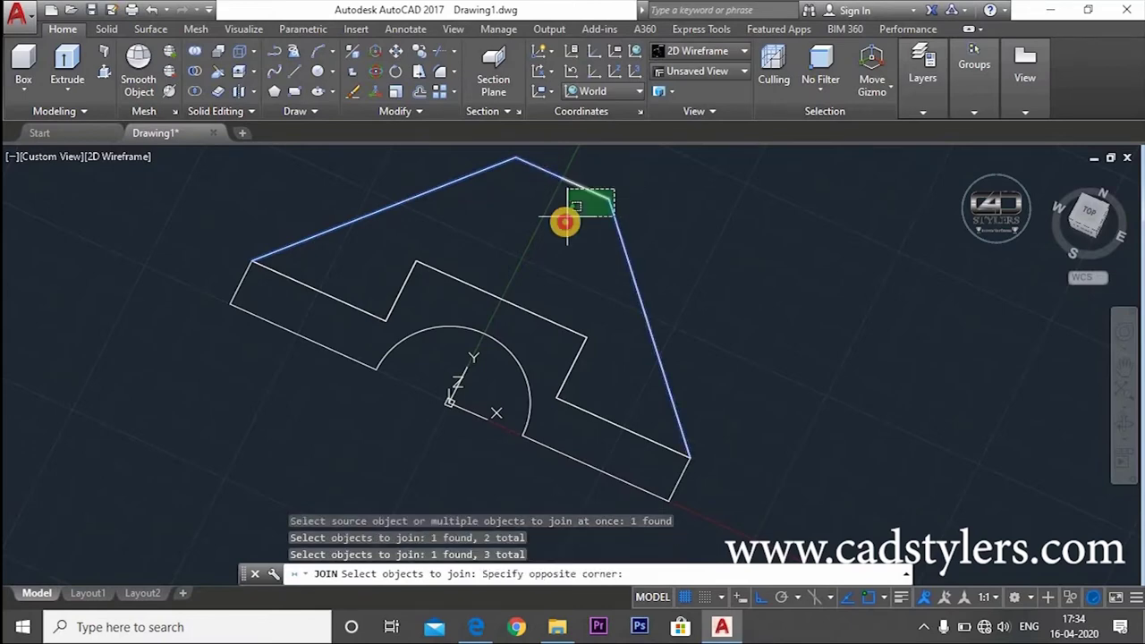
click(537, 256)
click(447, 273)
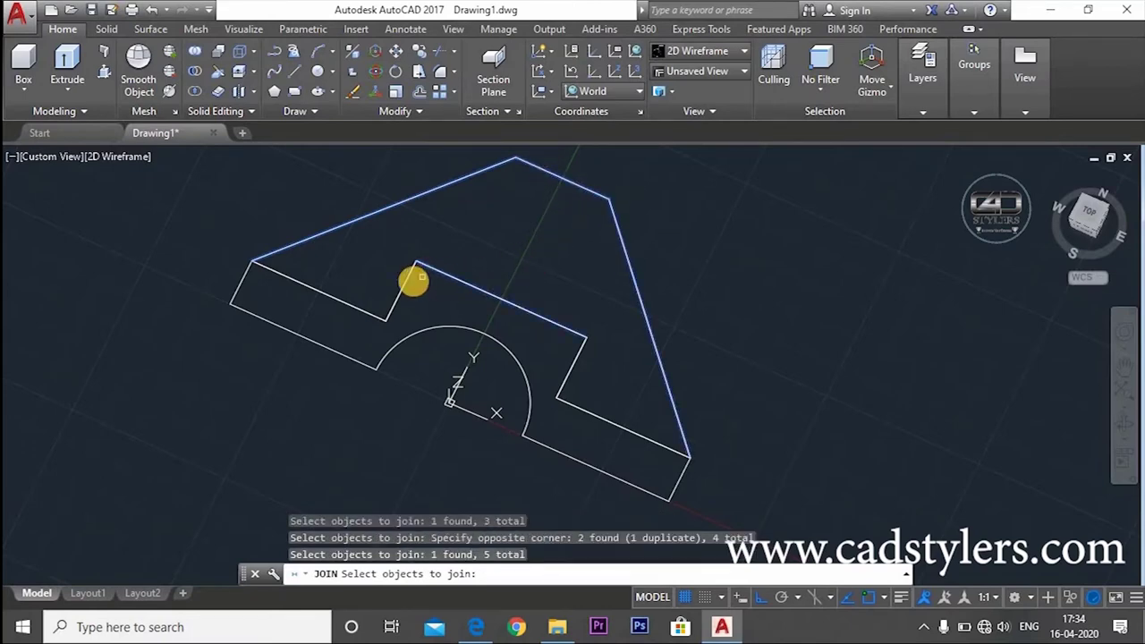
click(403, 285)
click(352, 309)
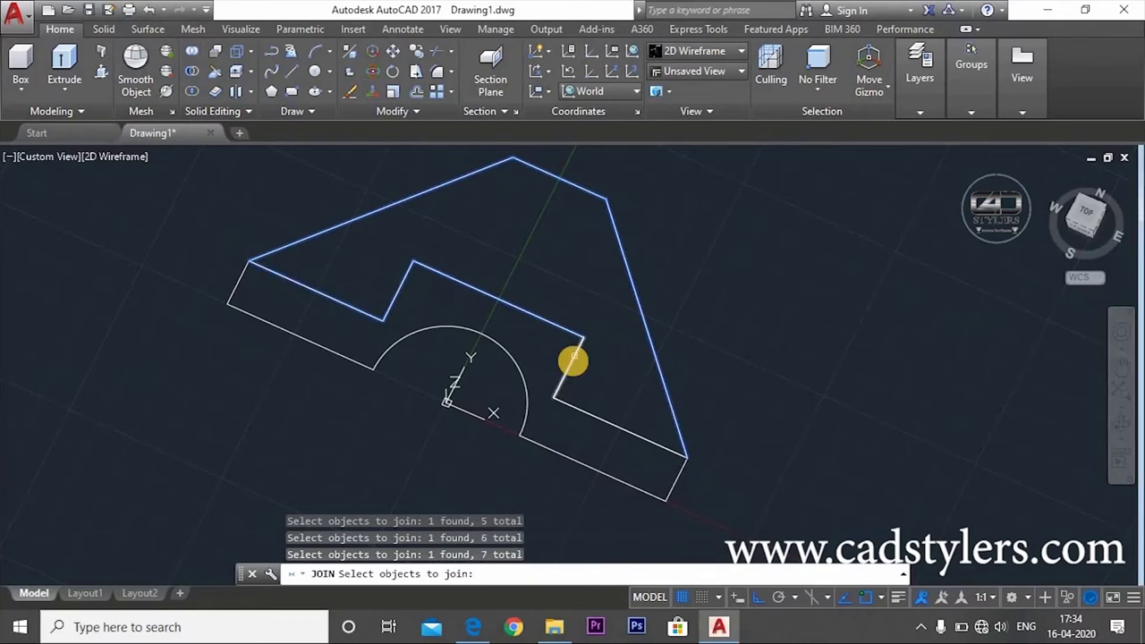
click(573, 363)
click(586, 414)
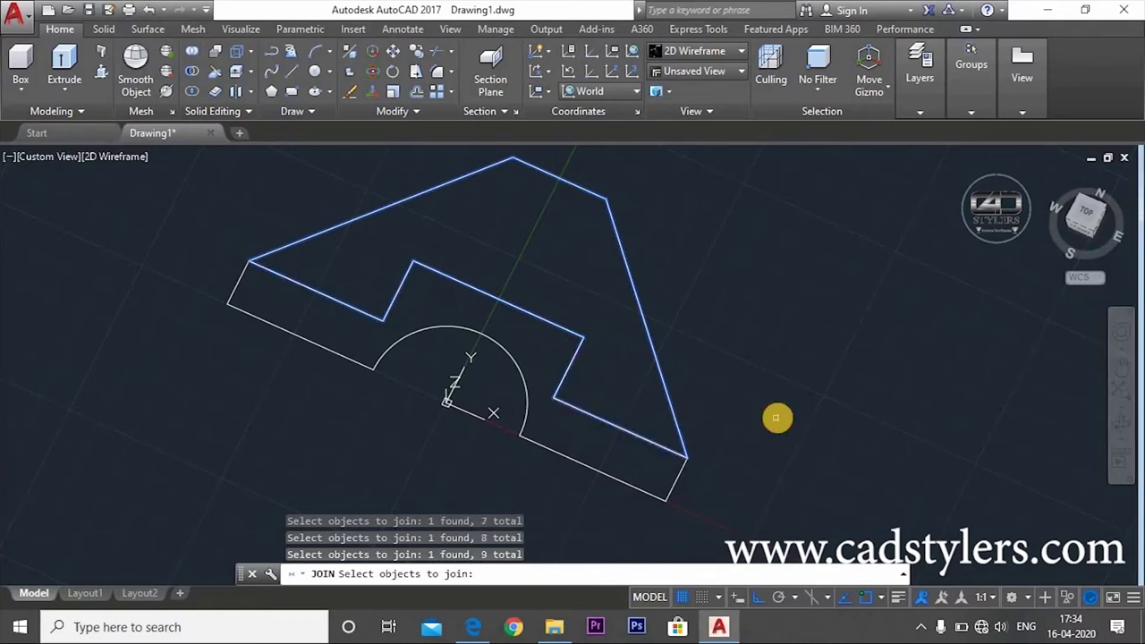
key(Return)
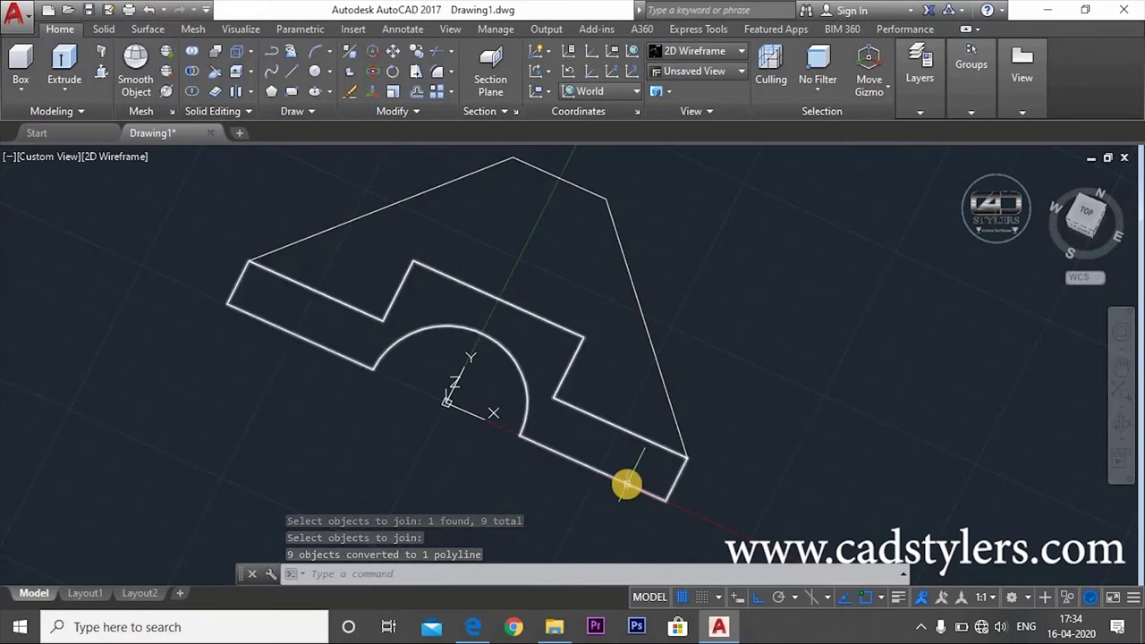
- Extrude the stepped base outline with the arch to a height of 80
scroll(715, 424, down, 2)
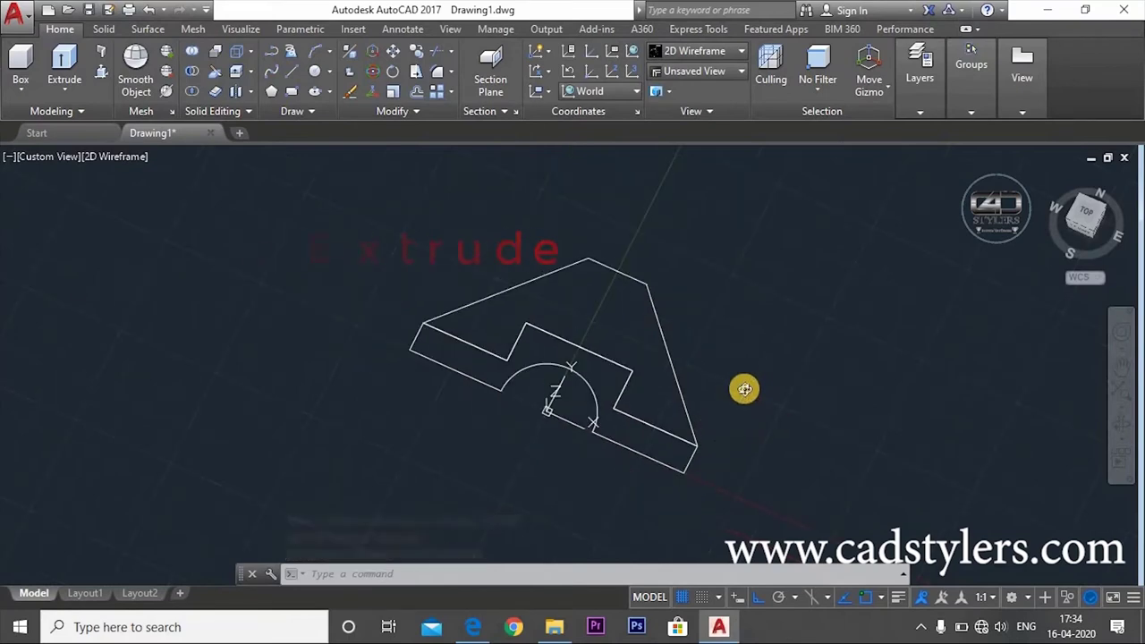
mouse_move(743, 388)
shift+middle_down()
mouse_move(705, 358)
mouse_move(760, 382)
mouse_move(772, 411)
shift+middle_up()
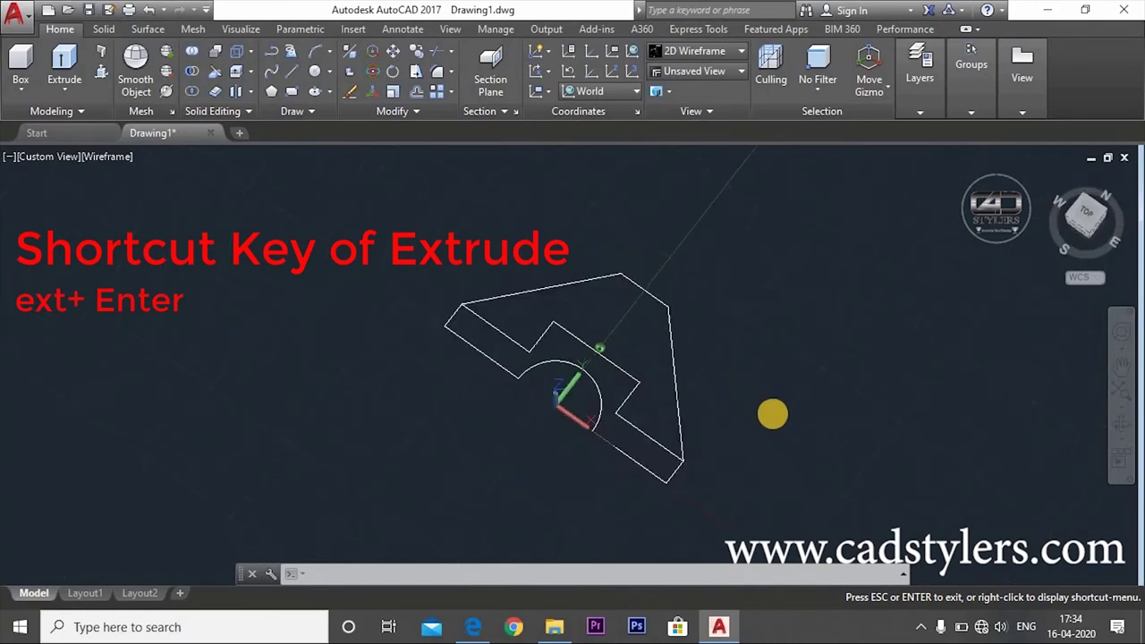
text(ext)
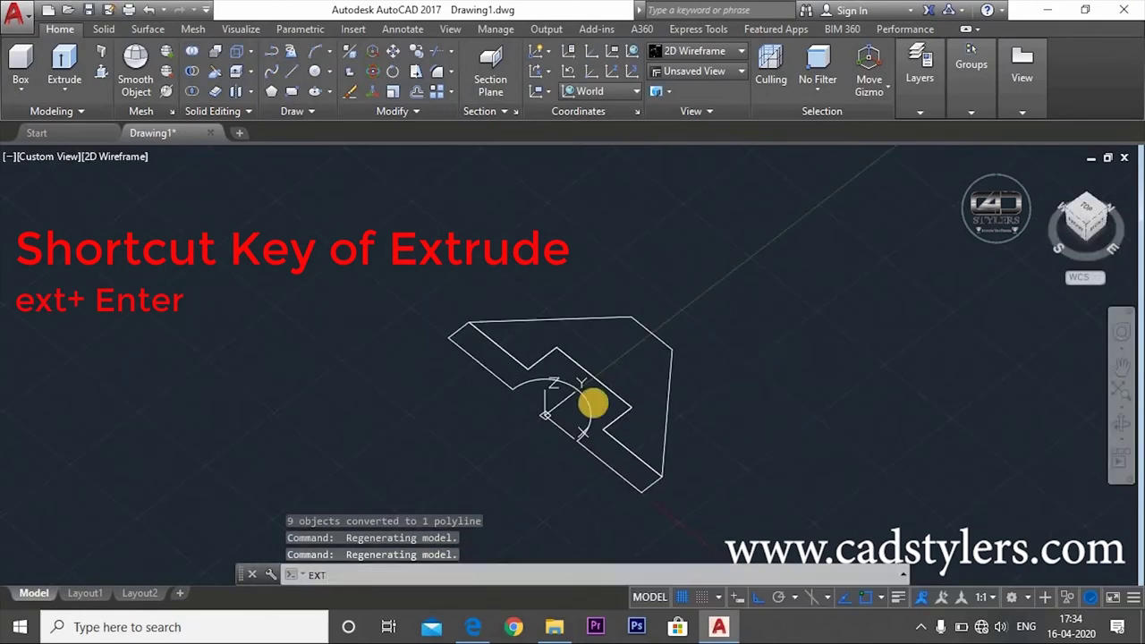
key(Return)
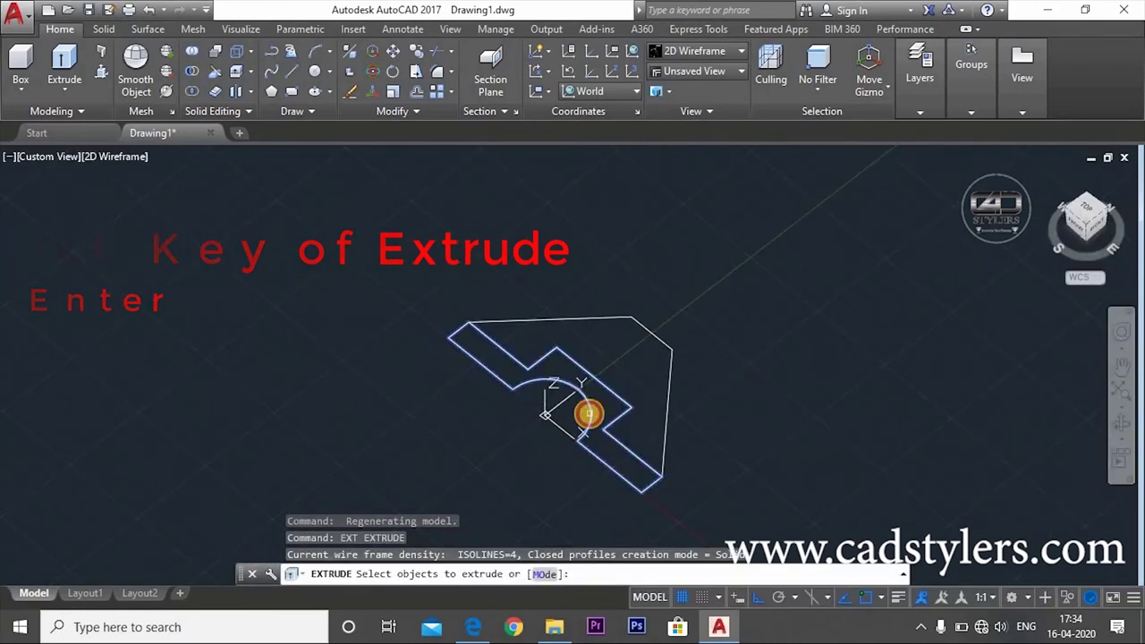
click(586, 409)
key(Return)
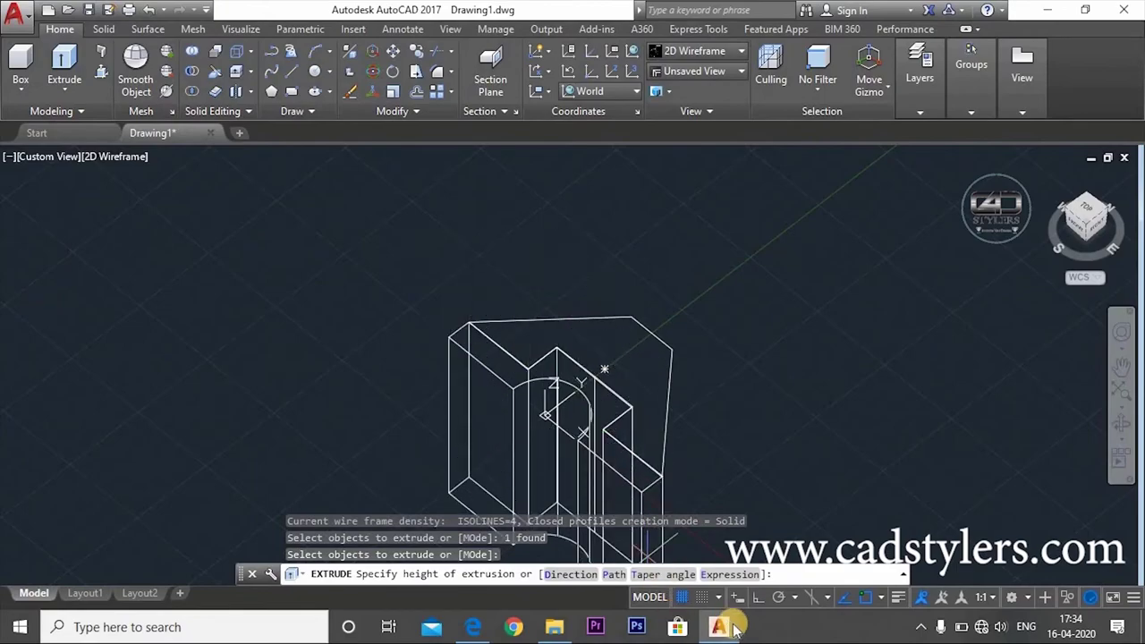
click(723, 629)
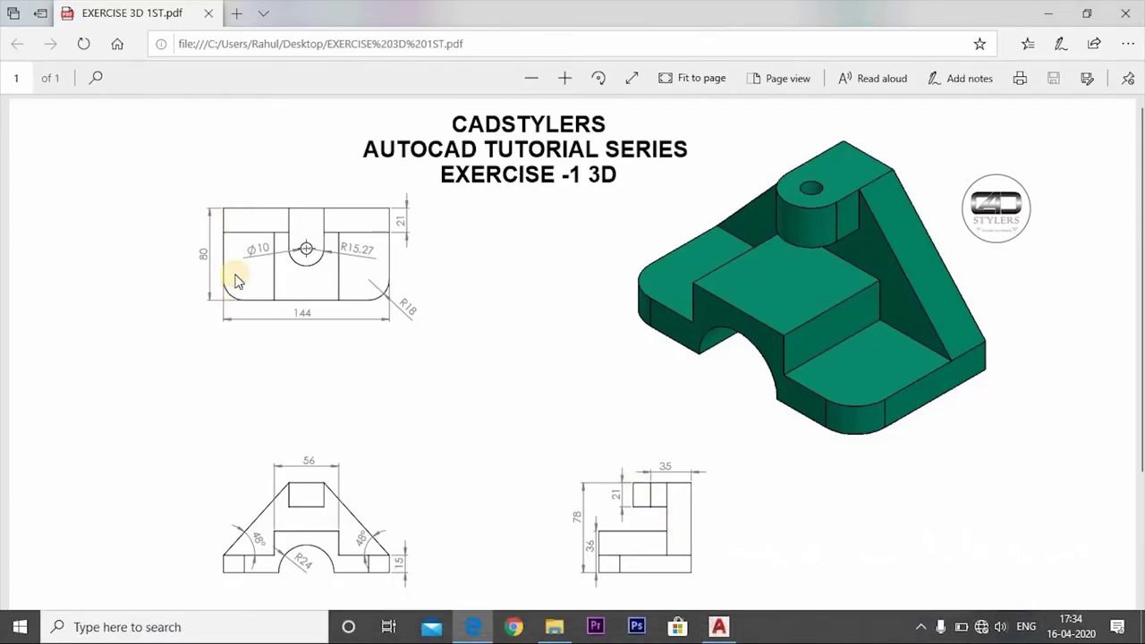
click(723, 626)
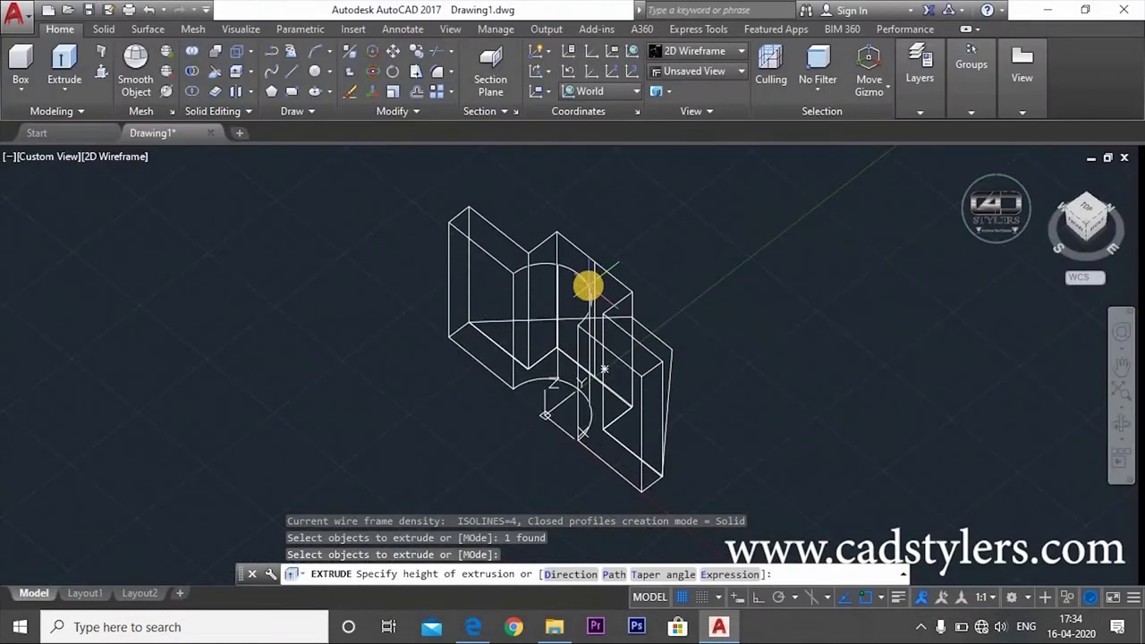
text(80)
key(Return)
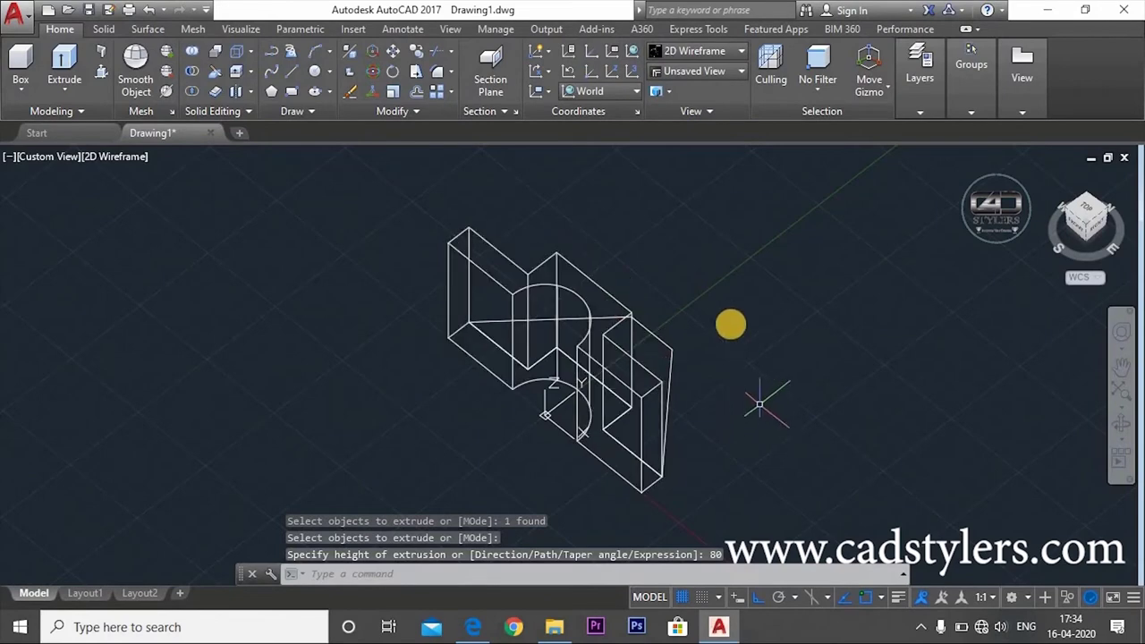
- Orbit around the new solid and shade it in the Conceptual visual style
mouse_move(728, 365)
shift+middle_down()
mouse_move(558, 325)
mouse_move(506, 247)
mouse_move(412, 271)
mouse_move(626, 224)
shift+middle_up()
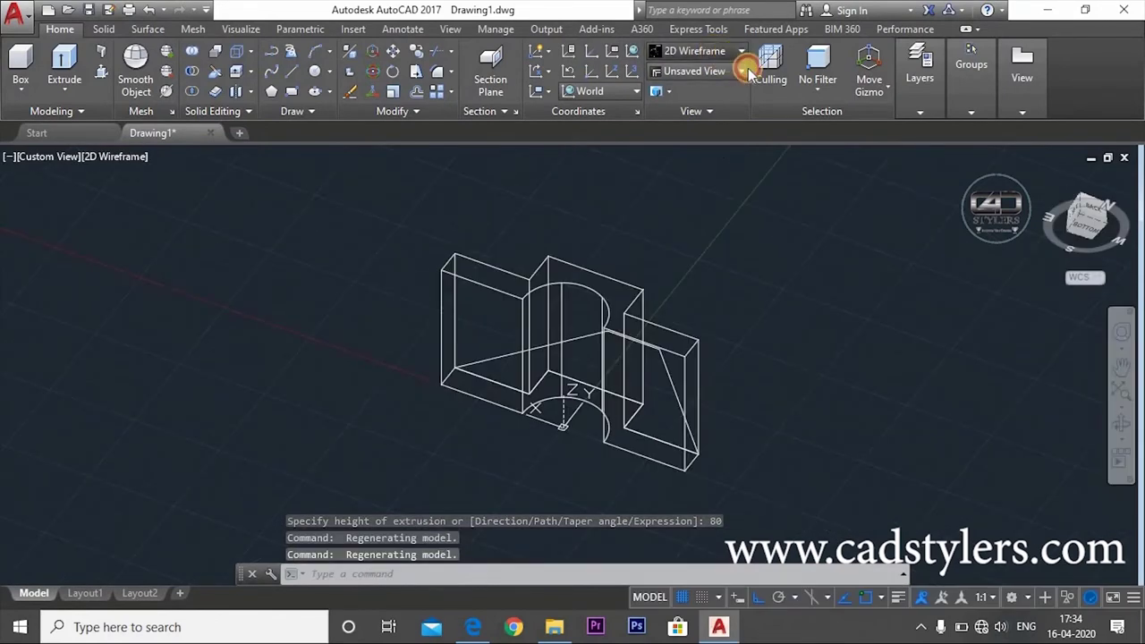
click(741, 50)
click(748, 154)
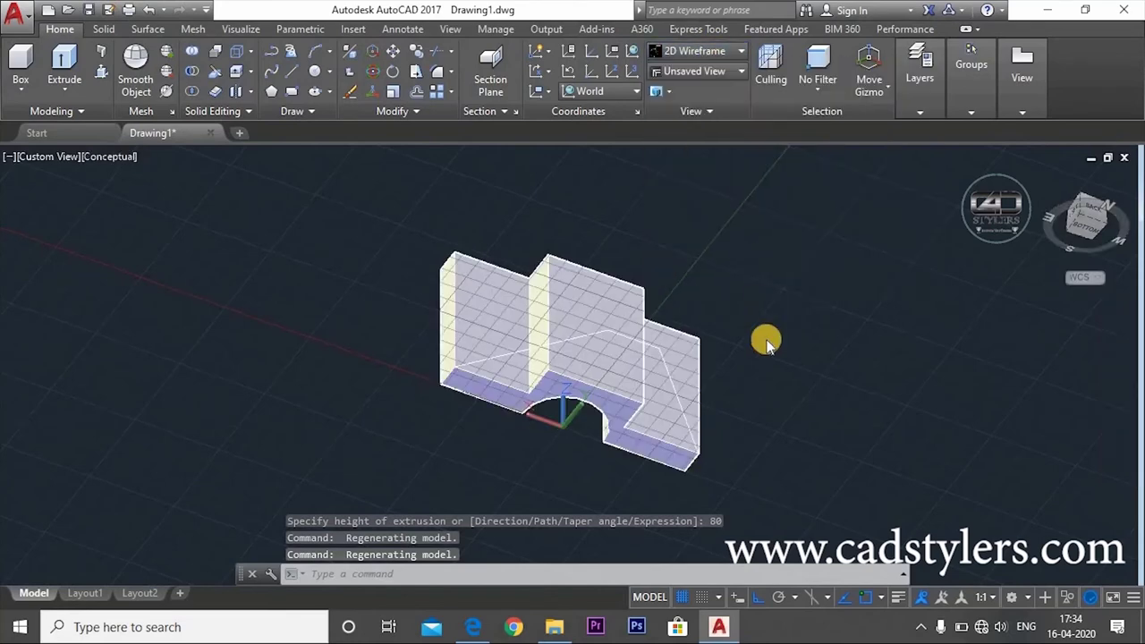
- Hide the grid with F7 and orbit the shaded base solid from several angles
shift+middle_drag(761, 439, 793, 430)
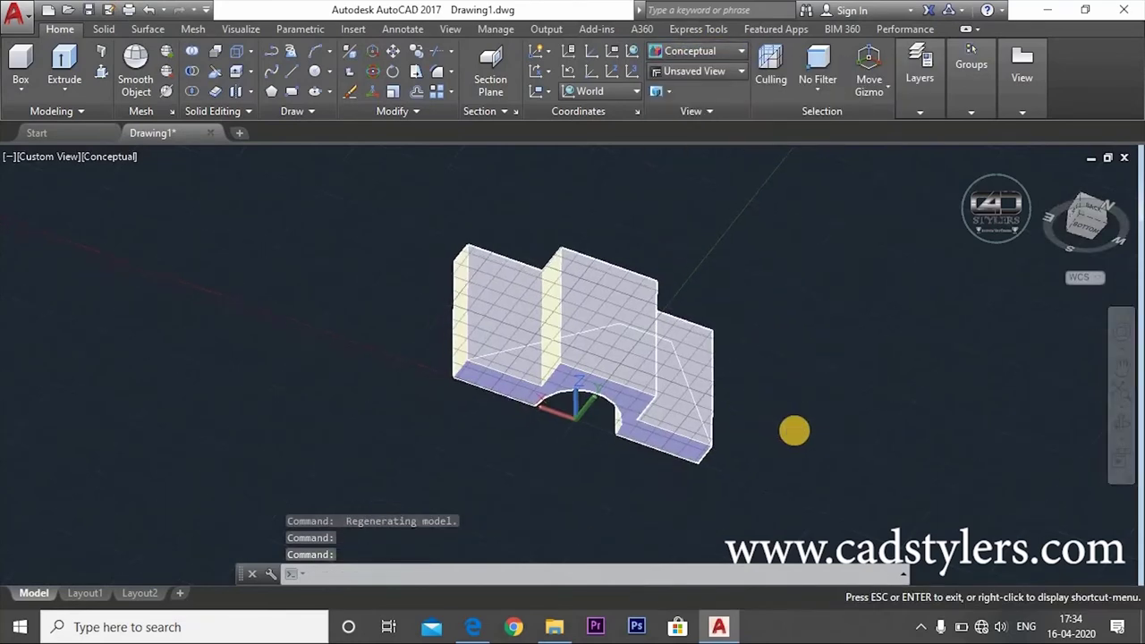
mouse_move(420, 386)
shift+middle_down()
mouse_move(429, 402)
mouse_move(415, 350)
mouse_move(581, 362)
shift+middle_up()
key(Escape)
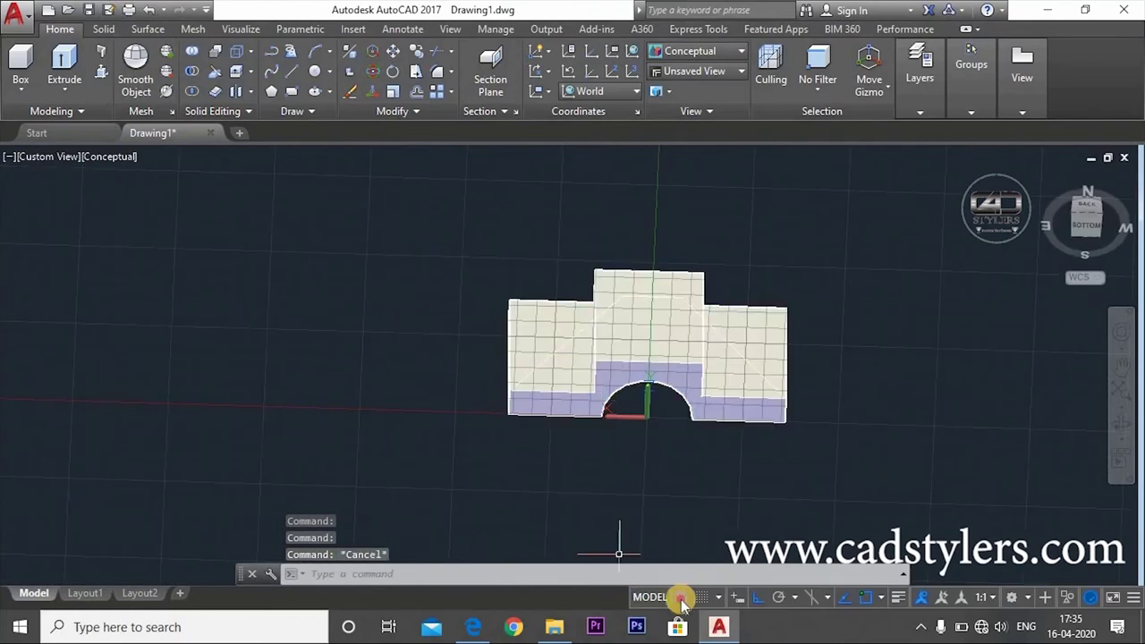
key(F7)
mouse_move(480, 482)
shift+middle_down()
mouse_move(504, 475)
mouse_move(463, 460)
mouse_move(431, 394)
mouse_move(596, 401)
mouse_move(577, 402)
mouse_move(558, 442)
mouse_move(582, 474)
mouse_move(655, 401)
mouse_move(708, 455)
mouse_move(686, 420)
mouse_move(741, 457)
mouse_move(644, 438)
mouse_move(737, 439)
mouse_move(766, 423)
shift+middle_up()
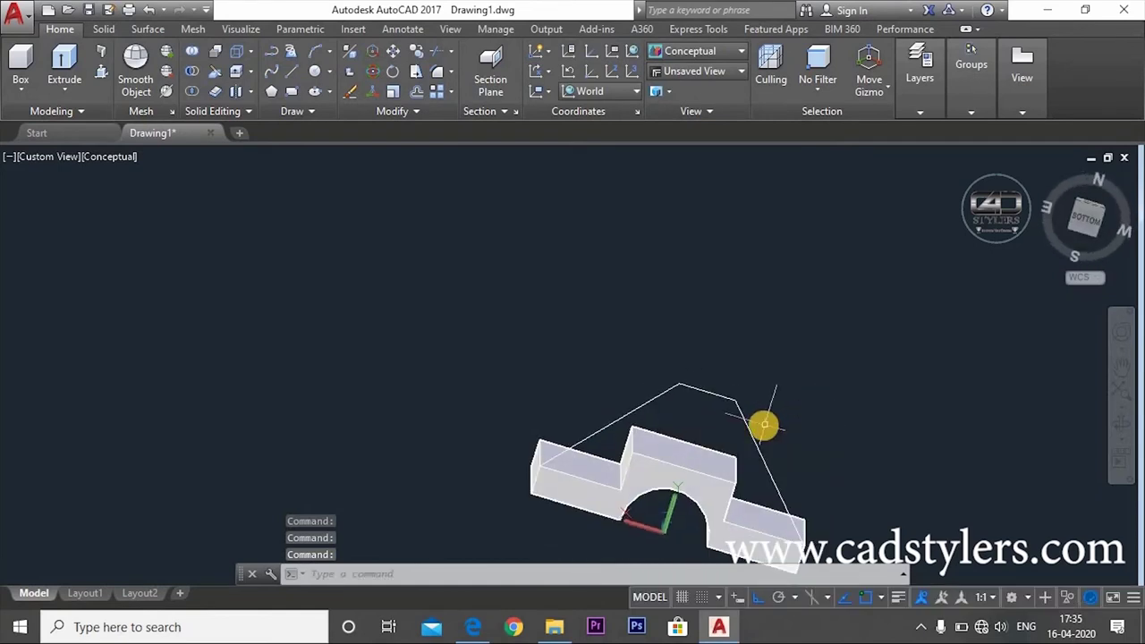
mouse_move(623, 430)
shift+middle_down()
mouse_move(770, 537)
mouse_move(806, 481)
mouse_move(746, 417)
mouse_move(813, 475)
mouse_move(736, 327)
mouse_move(733, 352)
mouse_move(639, 332)
mouse_move(583, 384)
mouse_move(761, 429)
mouse_move(689, 413)
mouse_move(549, 437)
mouse_move(531, 467)
shift+middle_up()
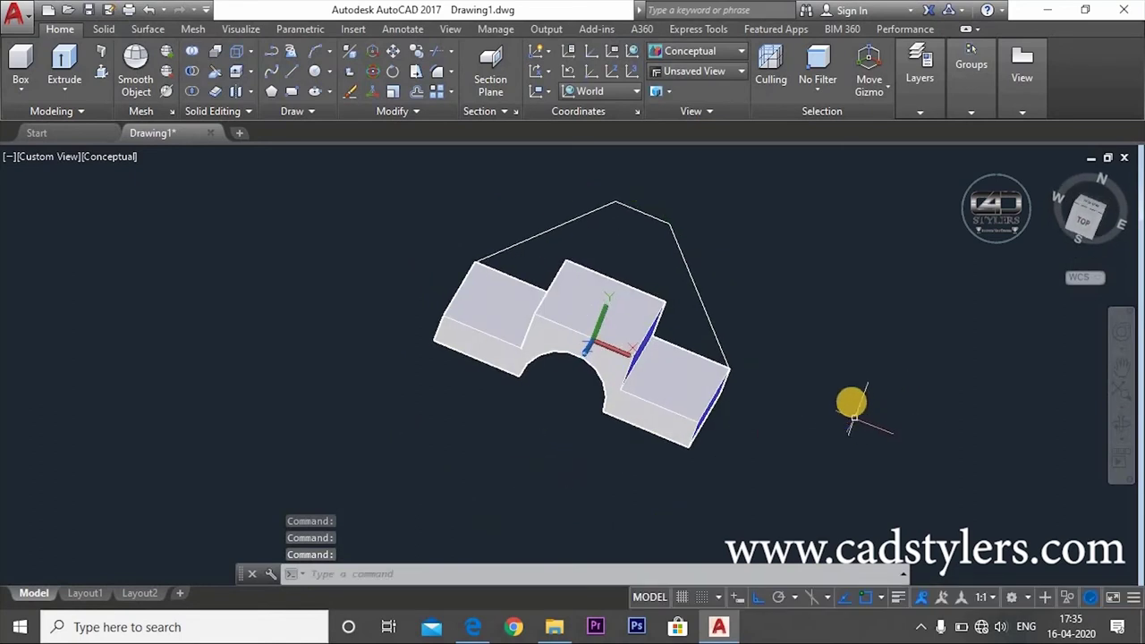
mouse_move(845, 396)
shift+middle_down()
mouse_move(703, 402)
mouse_move(771, 374)
shift+middle_up()
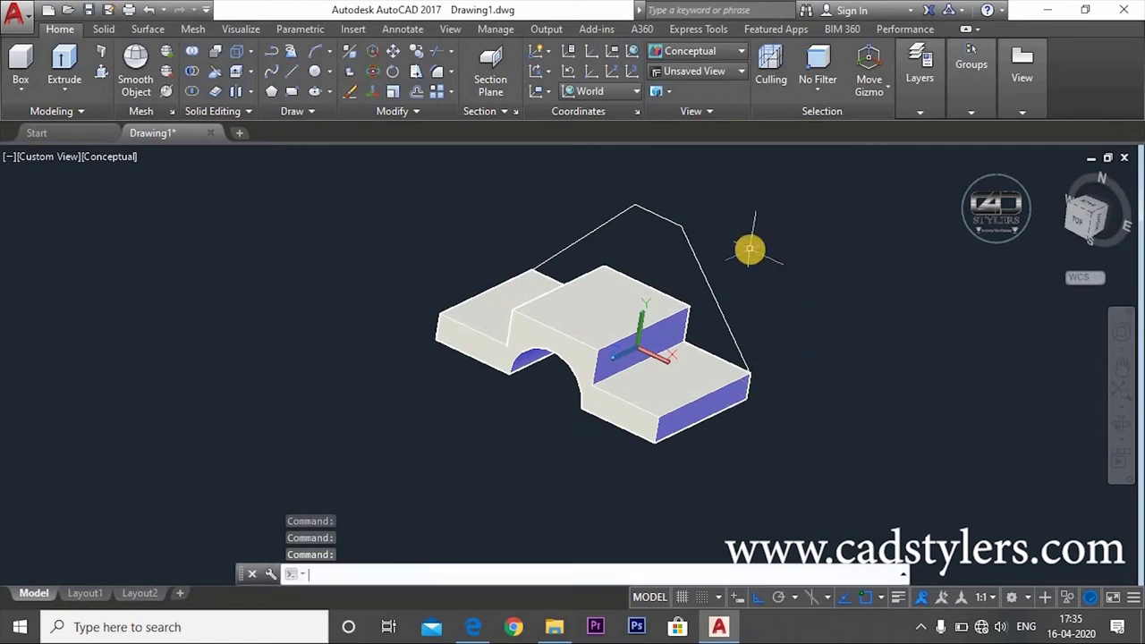
- Extrude the triangular rib profile 20 units, checking the exercise PDF, then orbit to inspect it
text(EXt)
key(Return)
click(713, 291)
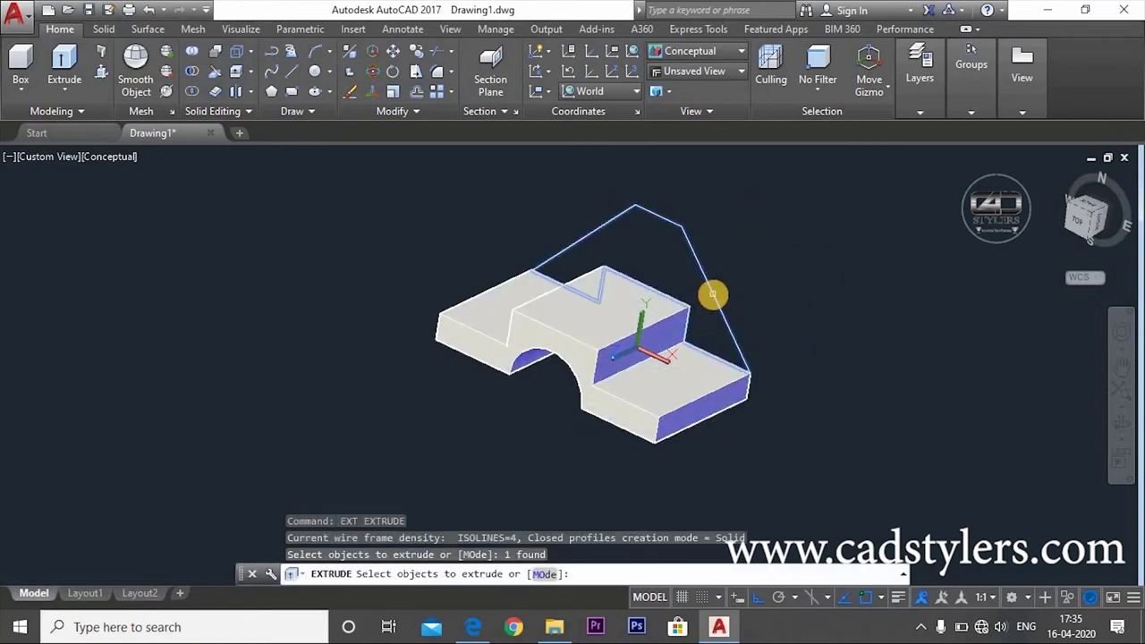
key(Return)
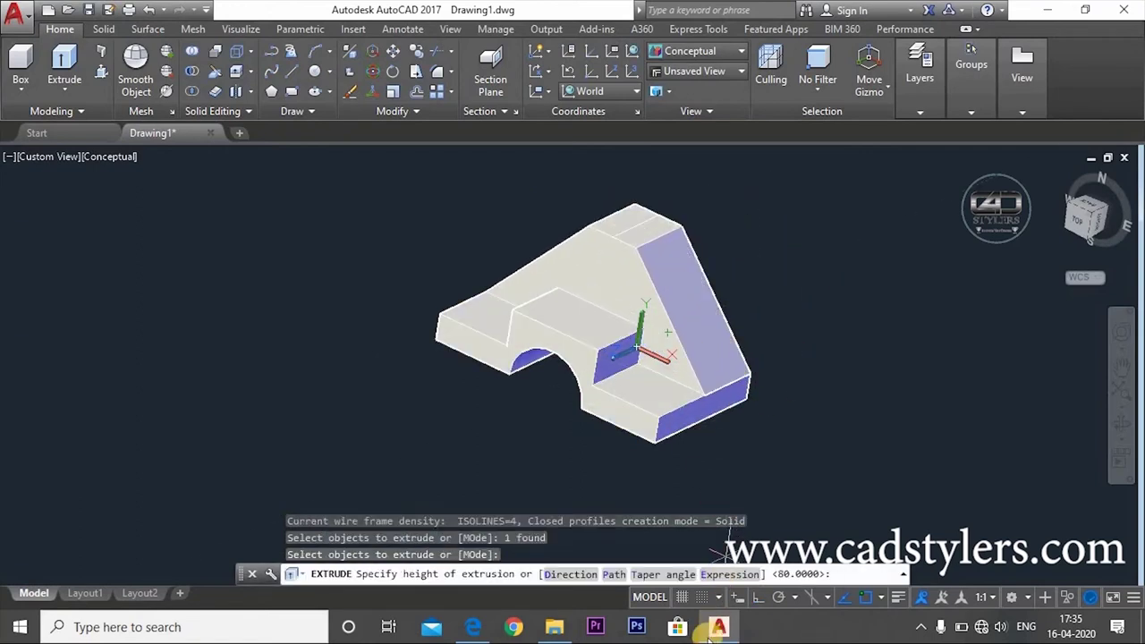
click(719, 613)
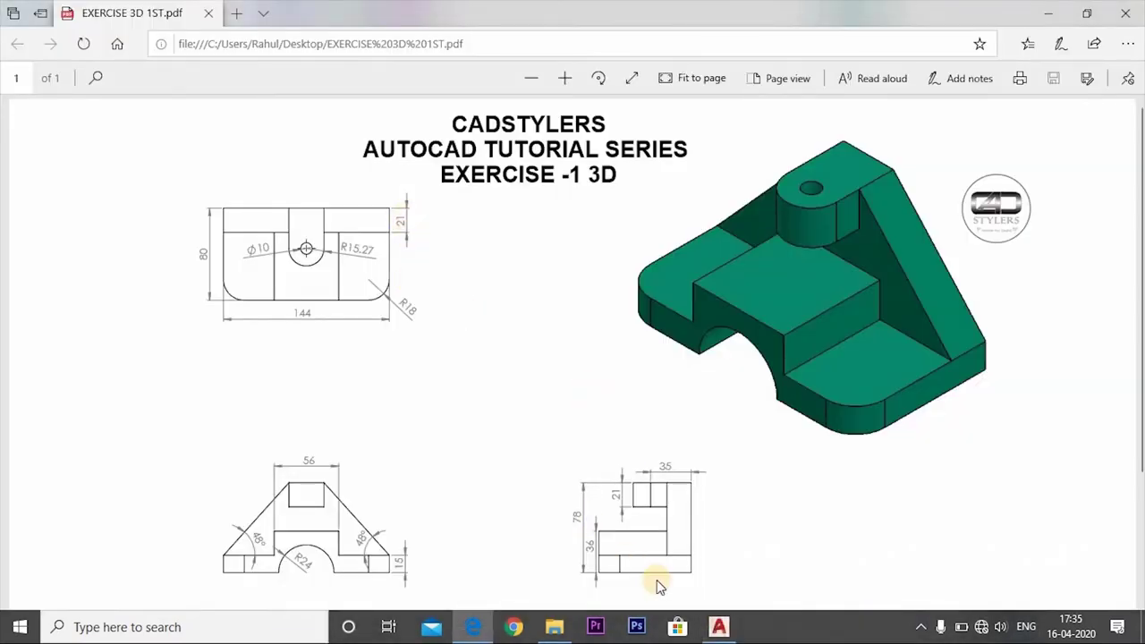
click(720, 627)
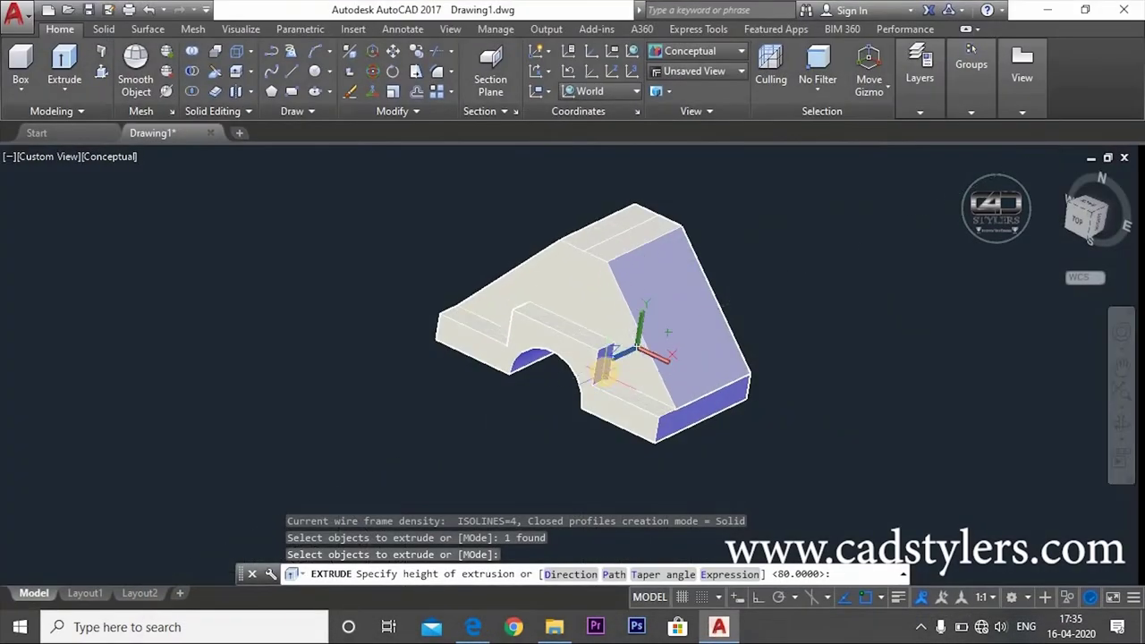
text(20)
key(Return)
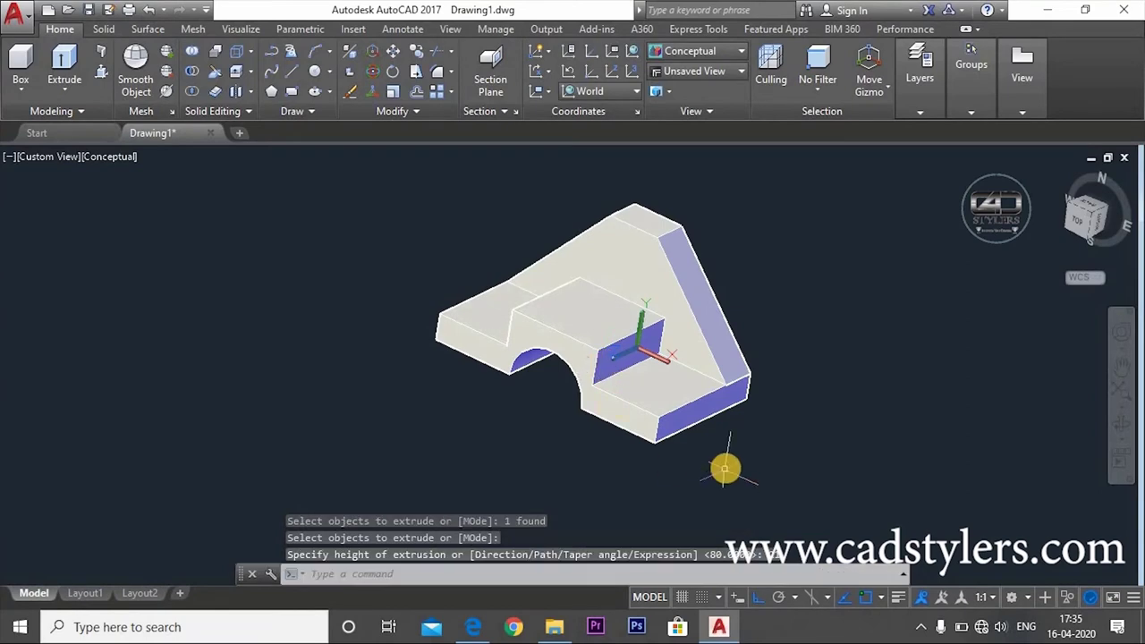
shift+middle_drag(726, 469, 695, 299)
shift+middle_drag(683, 379, 714, 363)
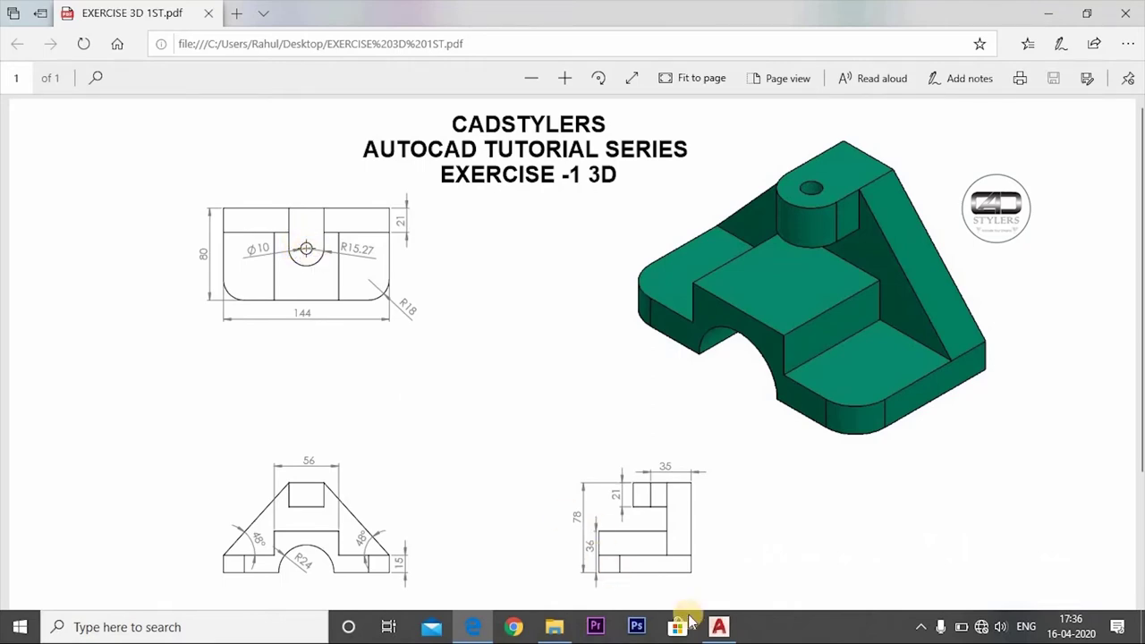
- Relocate the UCS origin onto a face of the bracket model
click(718, 628)
drag(527, 477, 692, 509)
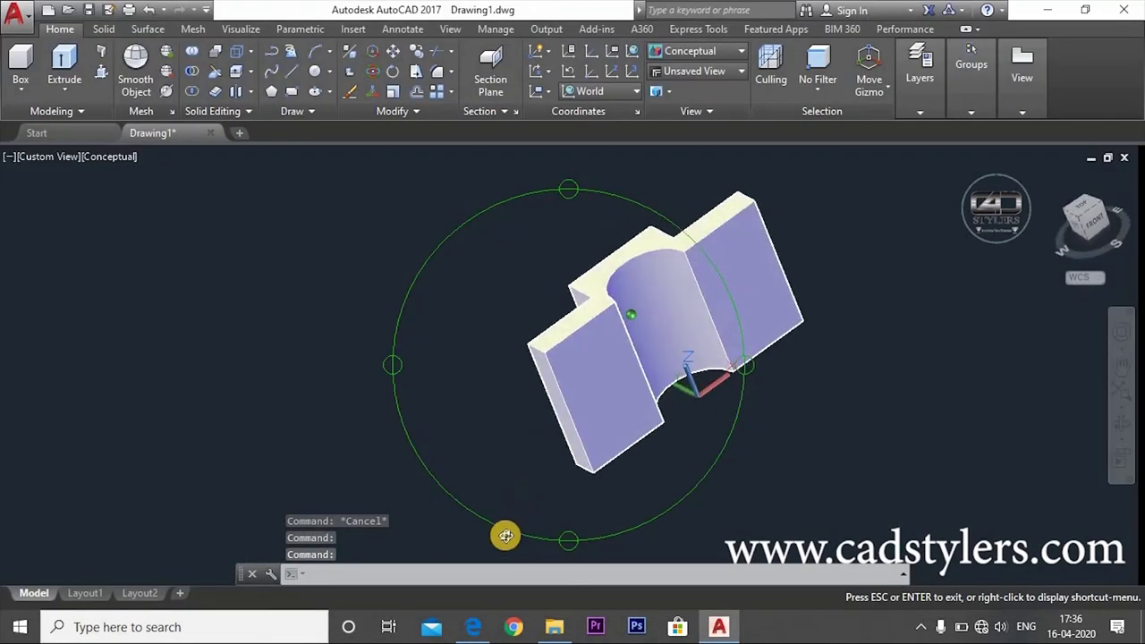
ctrl+shift+middle_drag(859, 367, 546, 347)
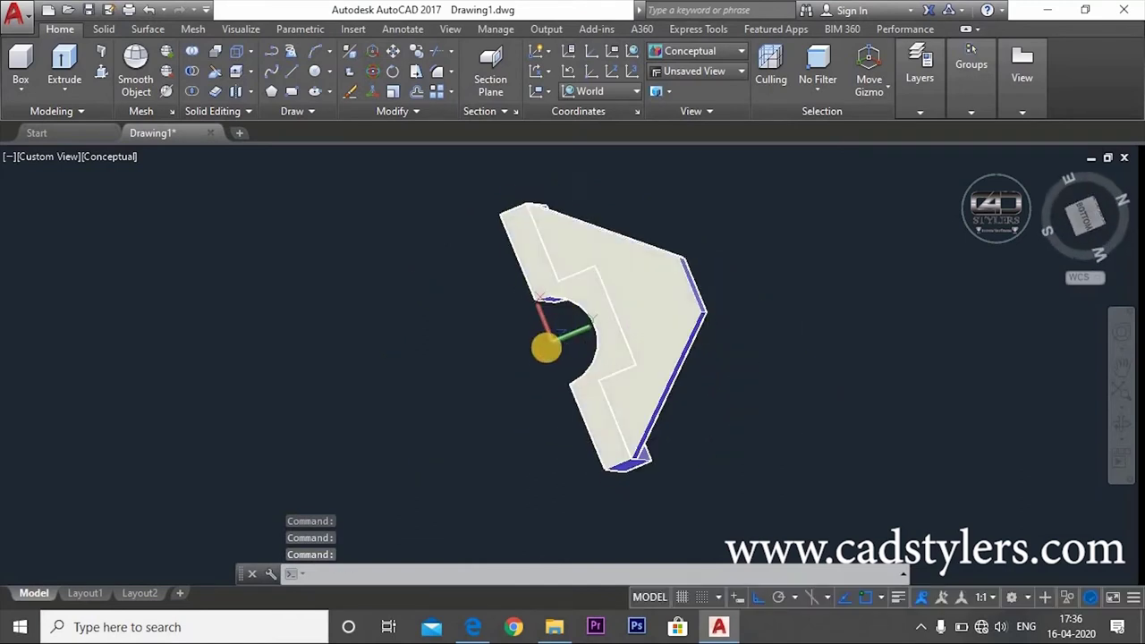
click(554, 339)
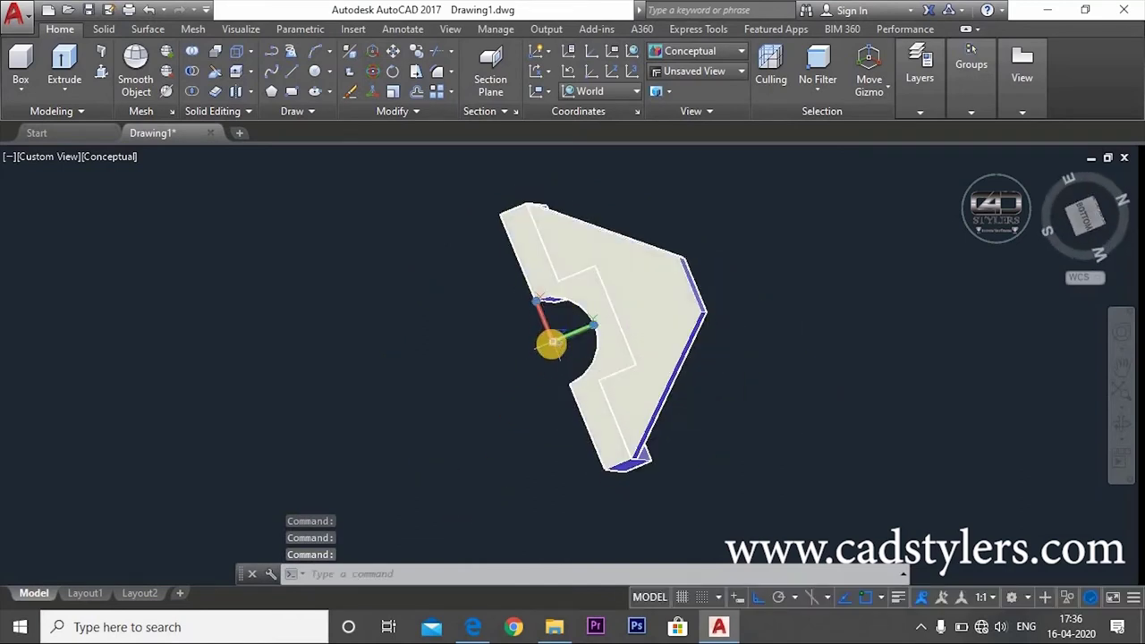
click(557, 339)
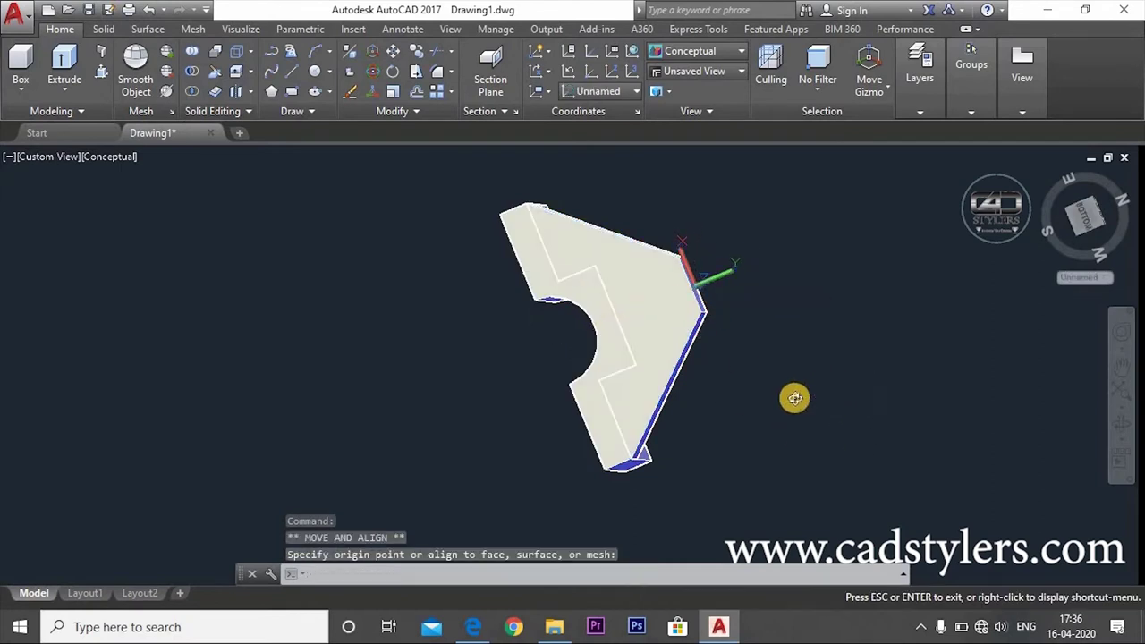
mouse_move(795, 396)
shift+middle_down()
mouse_move(809, 443)
mouse_move(892, 489)
mouse_move(882, 455)
shift+middle_up()
key(Escape)
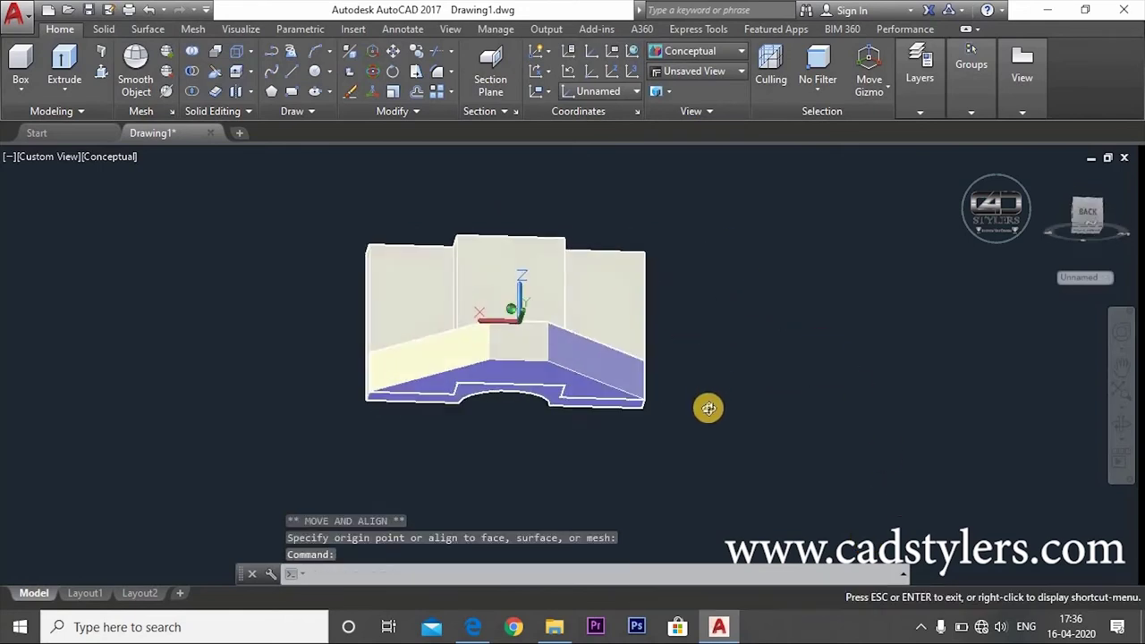
- Pan the model and switch its visual style to 2D Wireframe
click(558, 437)
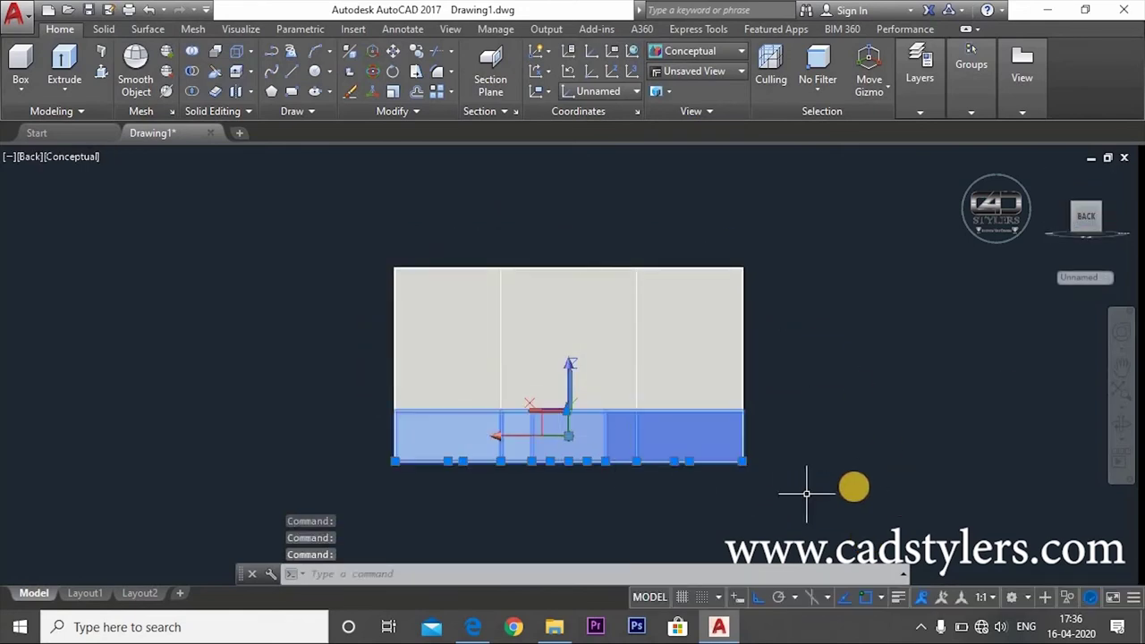
mouse_move(850, 483)
middle_down()
mouse_move(841, 427)
mouse_move(788, 358)
middle_up()
key(Escape)
click(693, 51)
click(686, 93)
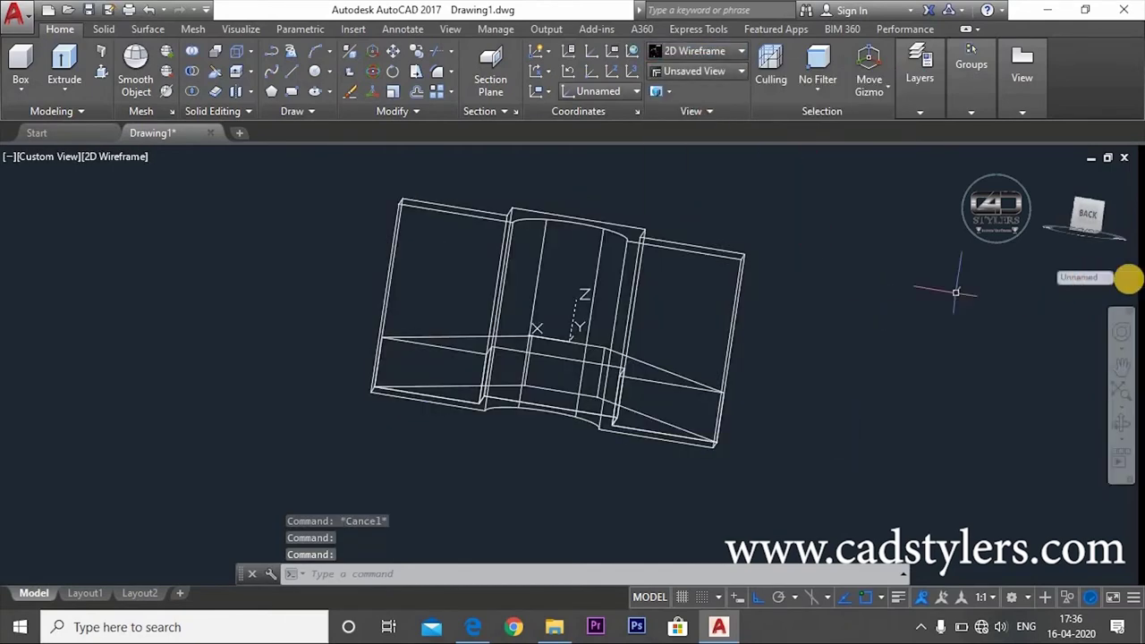
click(1090, 207)
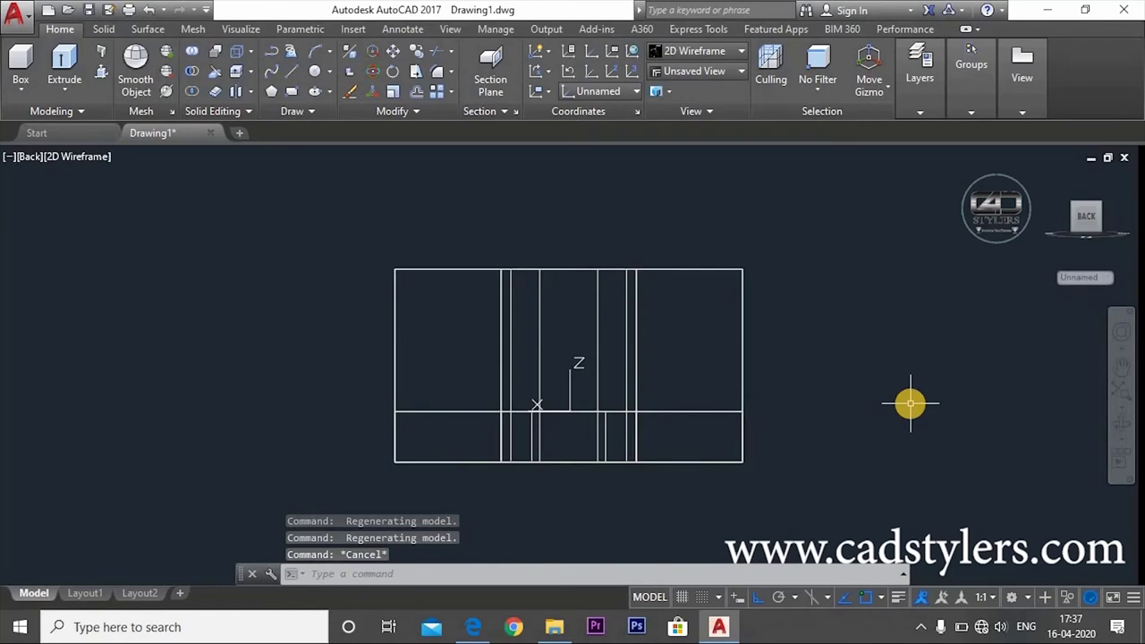
text(c)
key(Return)
key(Escape)
text(l)
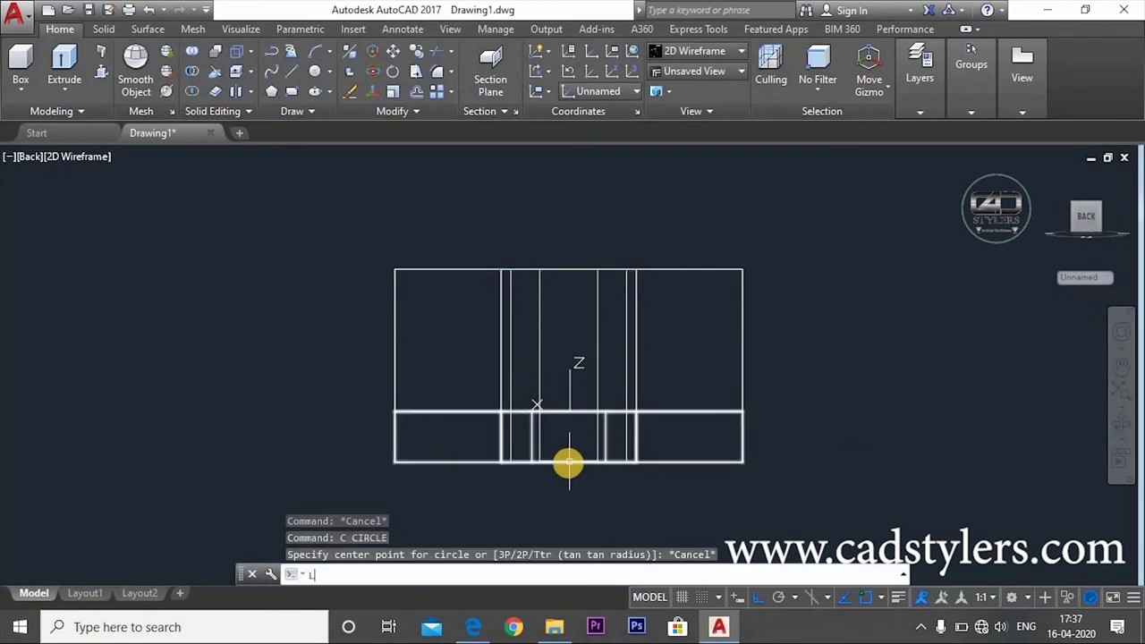
key(Return)
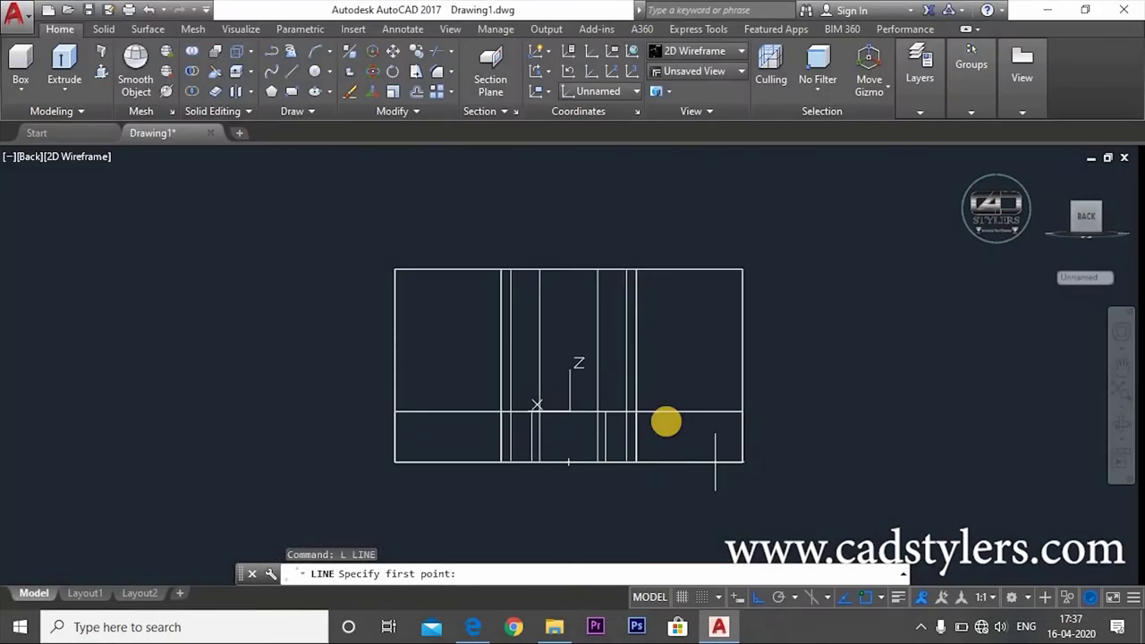
scroll(565, 466, up, 4)
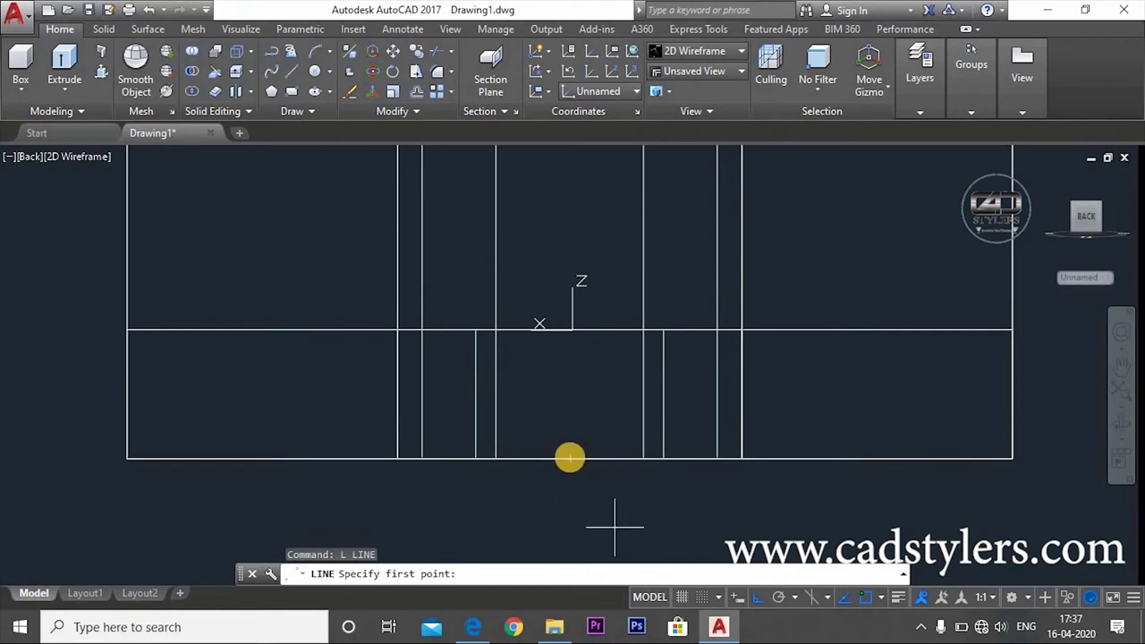
click(573, 462)
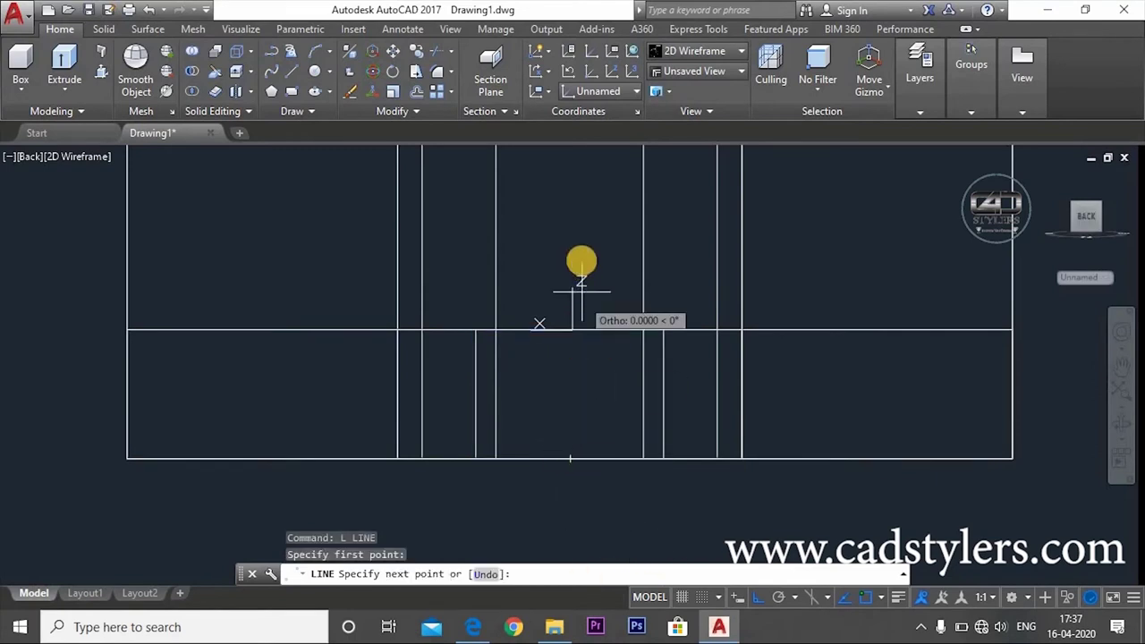
scroll(593, 331, down, 2)
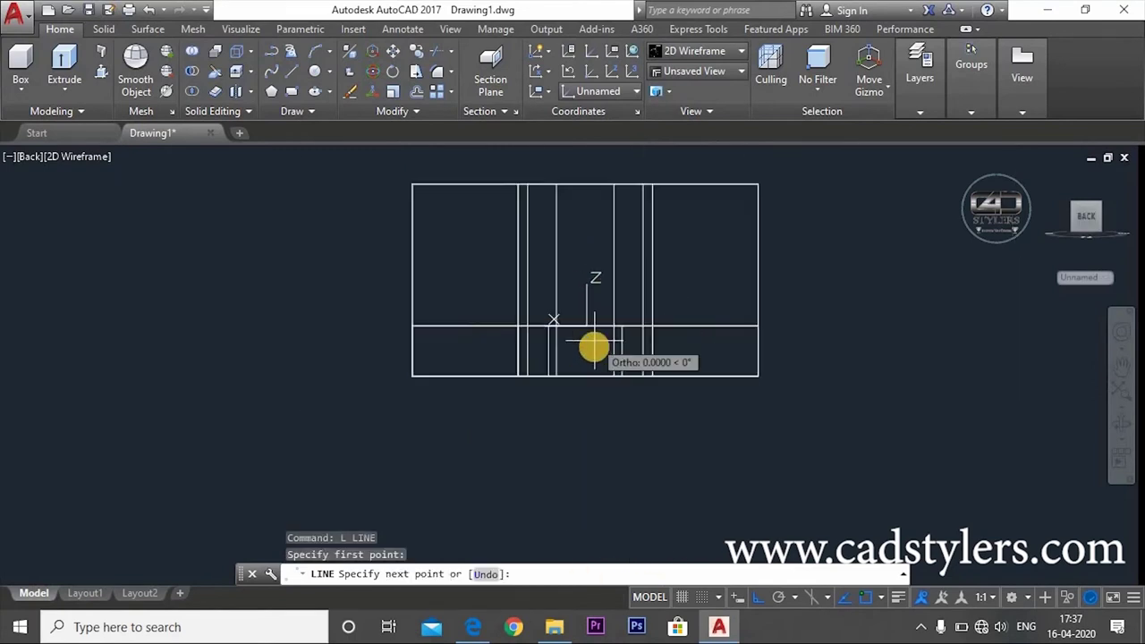
mouse_move(593, 342)
shift+middle_down()
mouse_move(618, 396)
mouse_move(613, 369)
mouse_move(620, 486)
mouse_move(647, 406)
mouse_move(639, 430)
mouse_move(635, 416)
shift+middle_up()
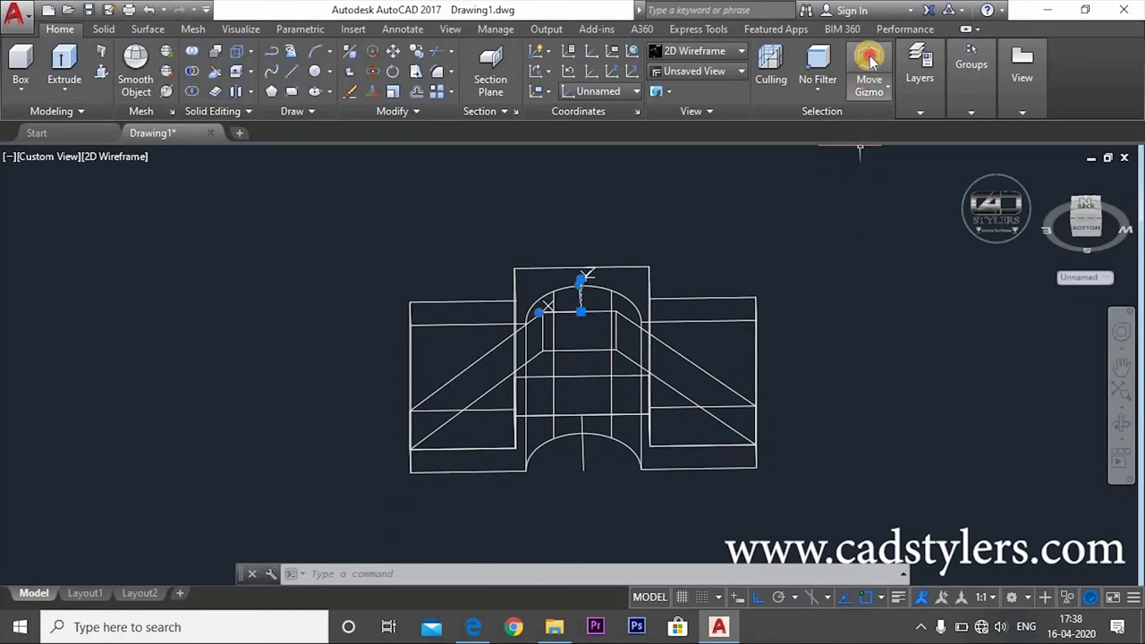
click(581, 309)
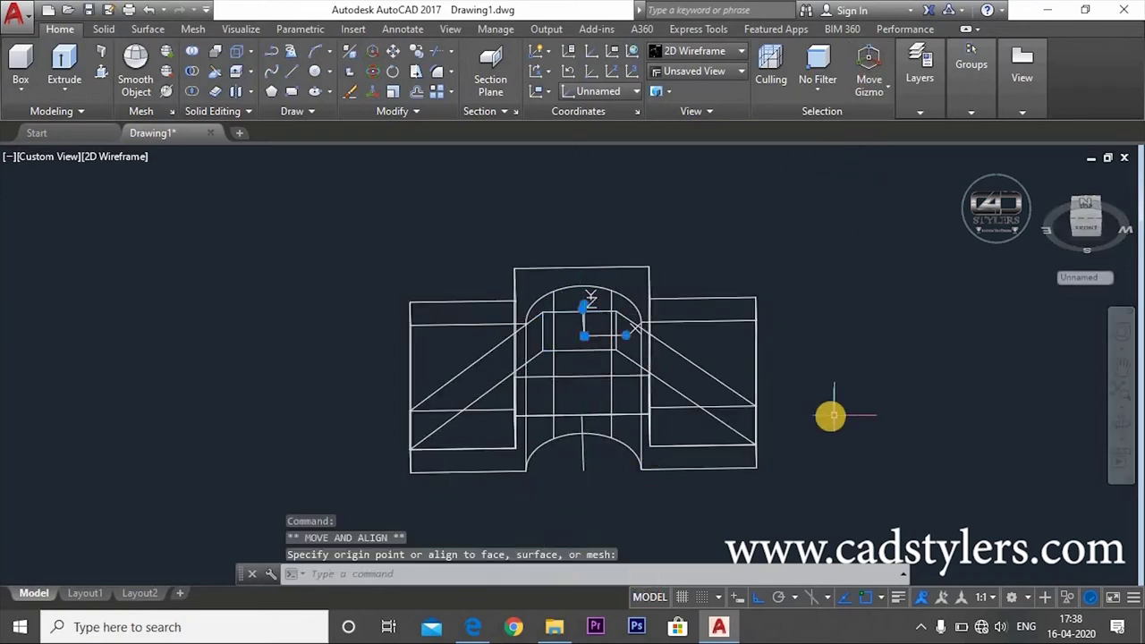
key(Escape)
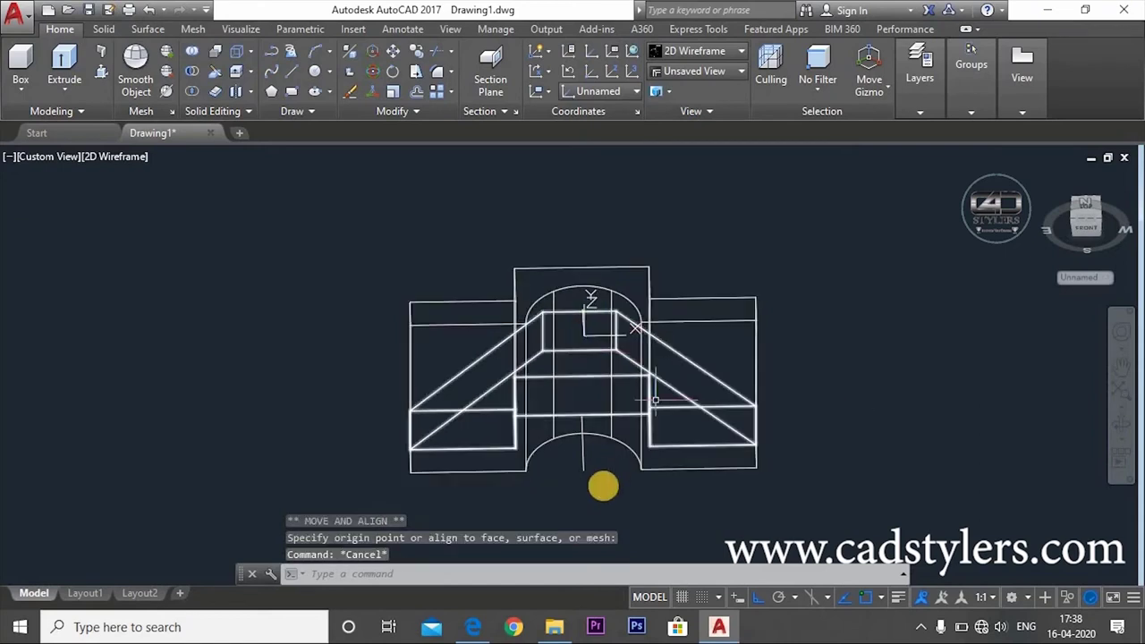
click(581, 464)
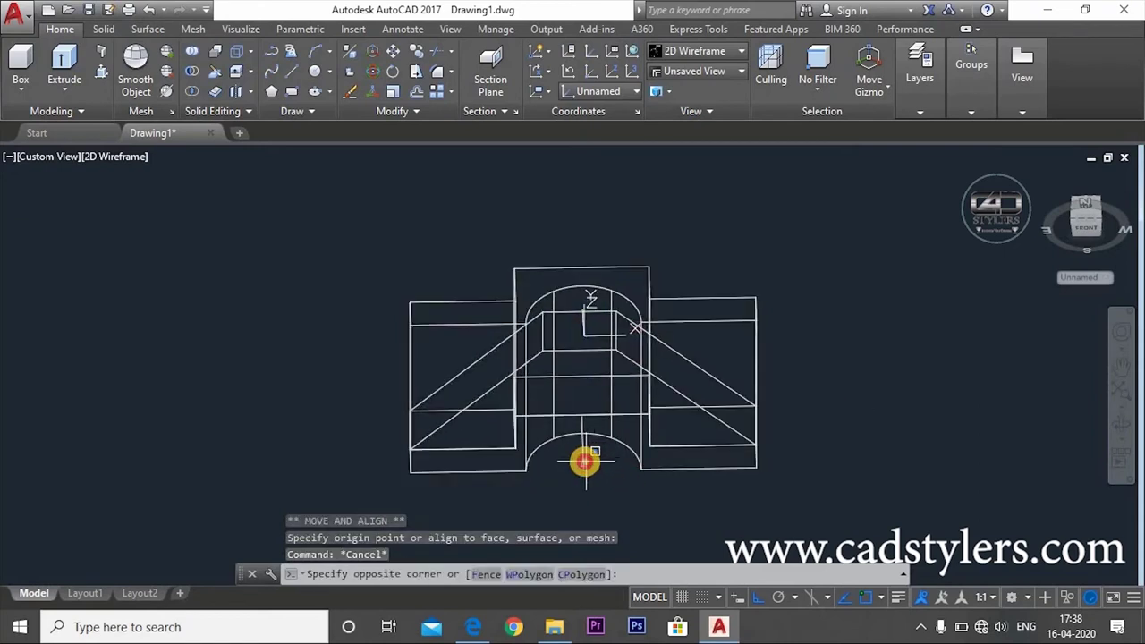
click(583, 461)
key(Delete)
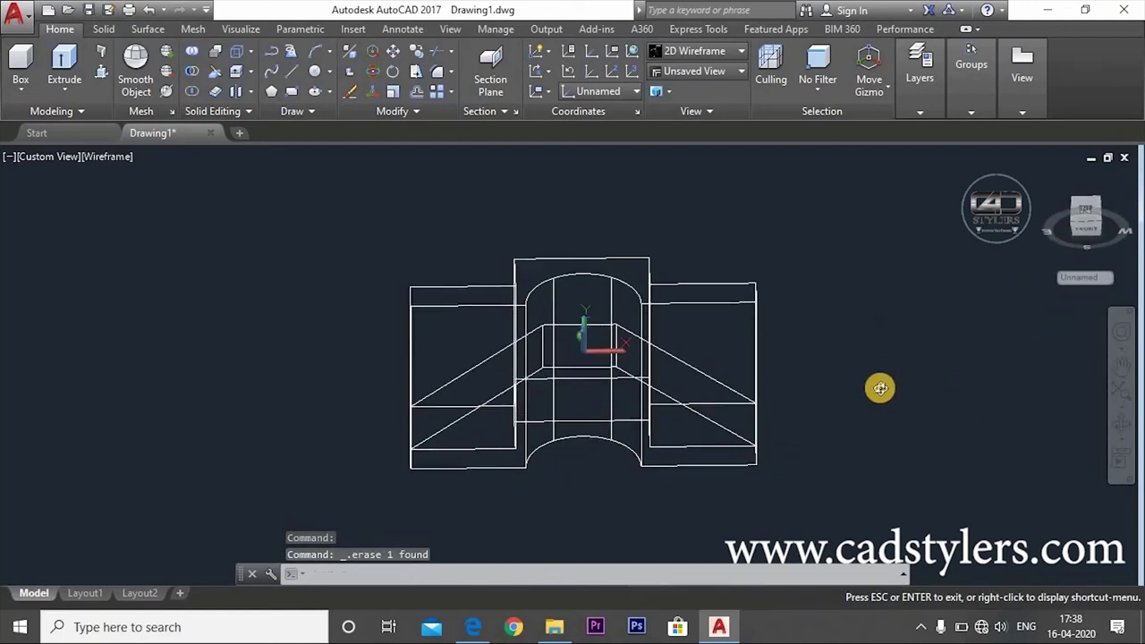
shift+middle_drag(883, 333, 1002, 274)
click(1043, 238)
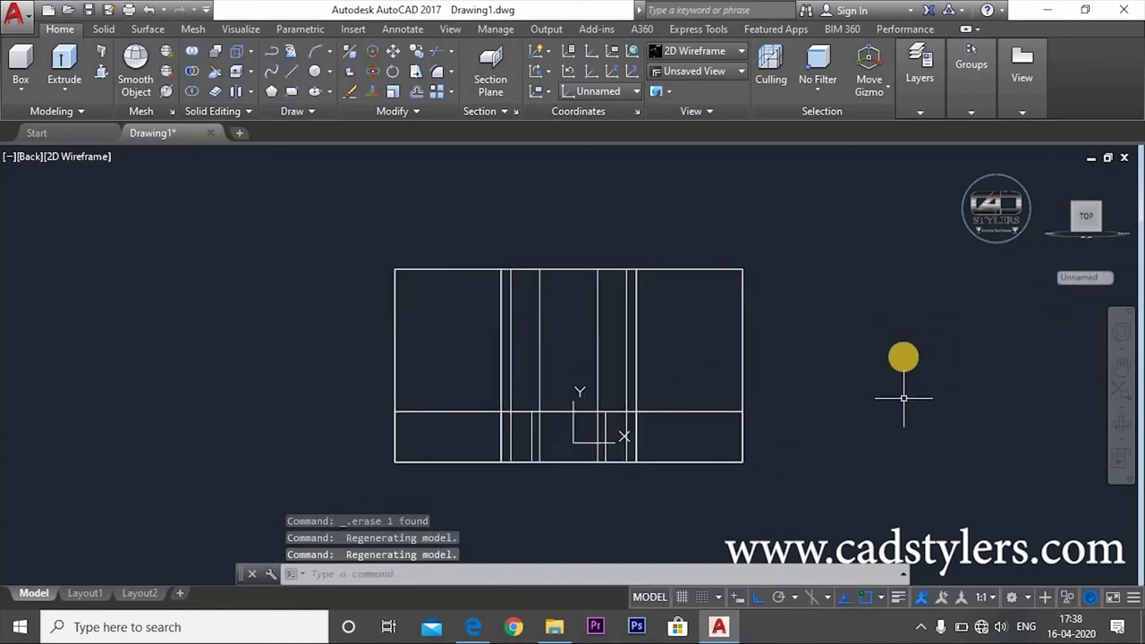
- Draw a 36-unit vertical line starting on the bracket's bottom edge
text(l)
key(Return)
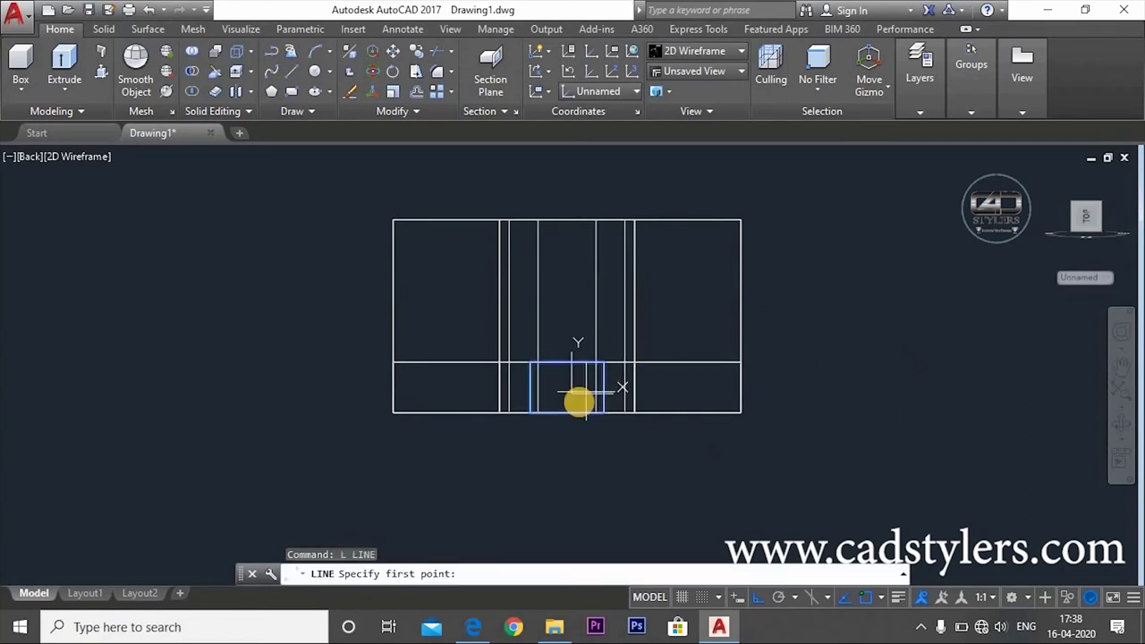
click(567, 414)
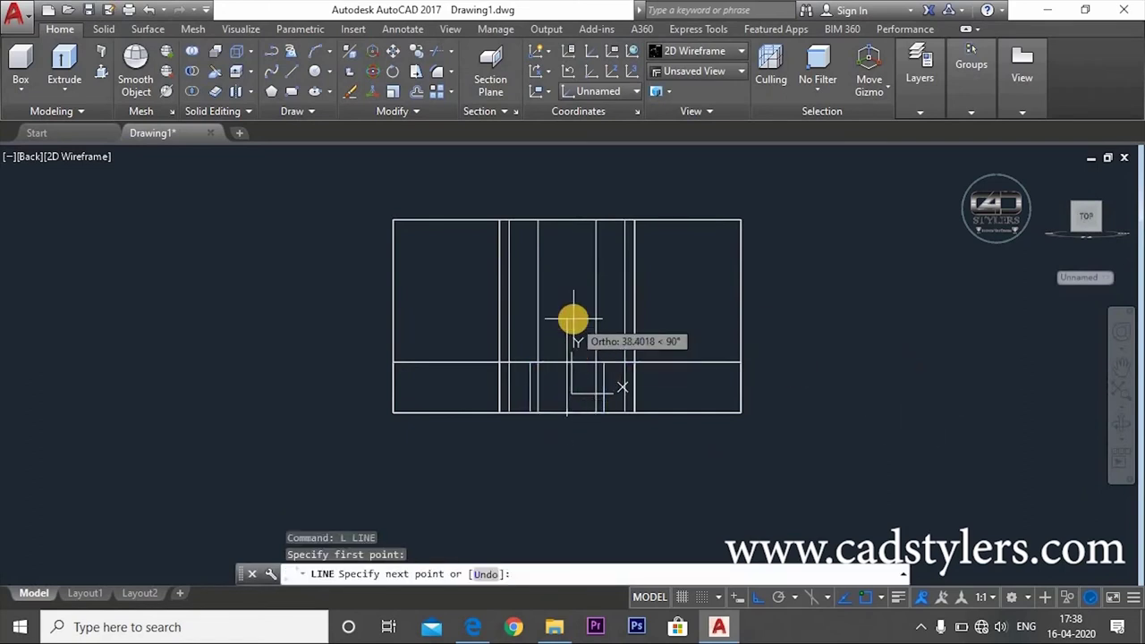
text(36)
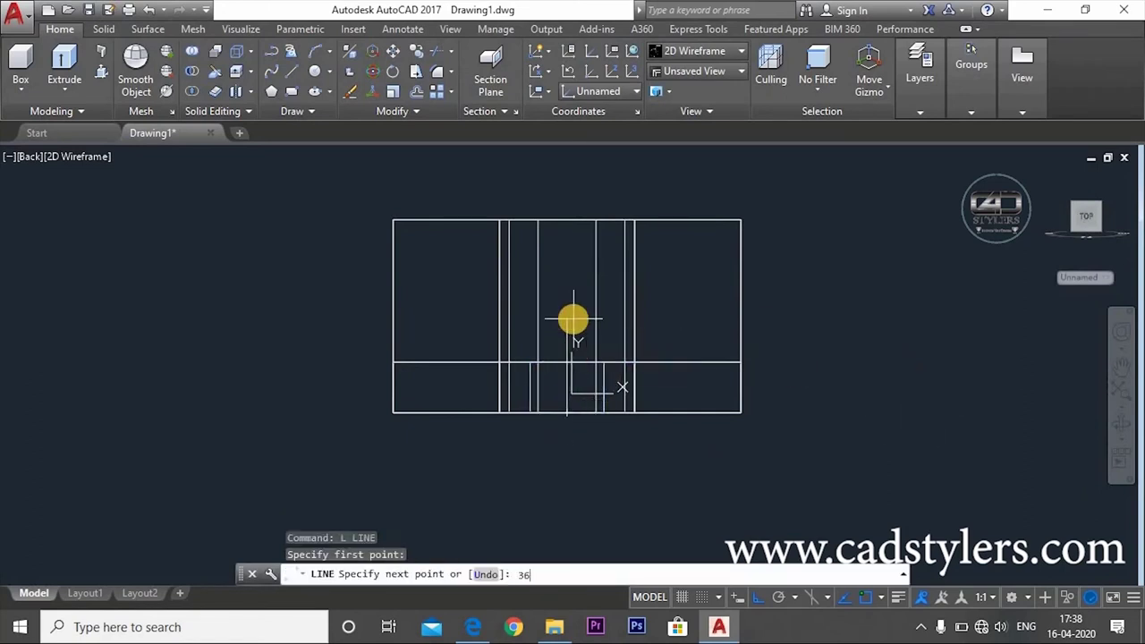
key(Return)
key(Escape)
- Restore the accidentally erased line with undo and reposition the view
mouse_move(614, 458)
shift+middle_down()
mouse_move(614, 308)
mouse_move(614, 381)
shift+middle_up()
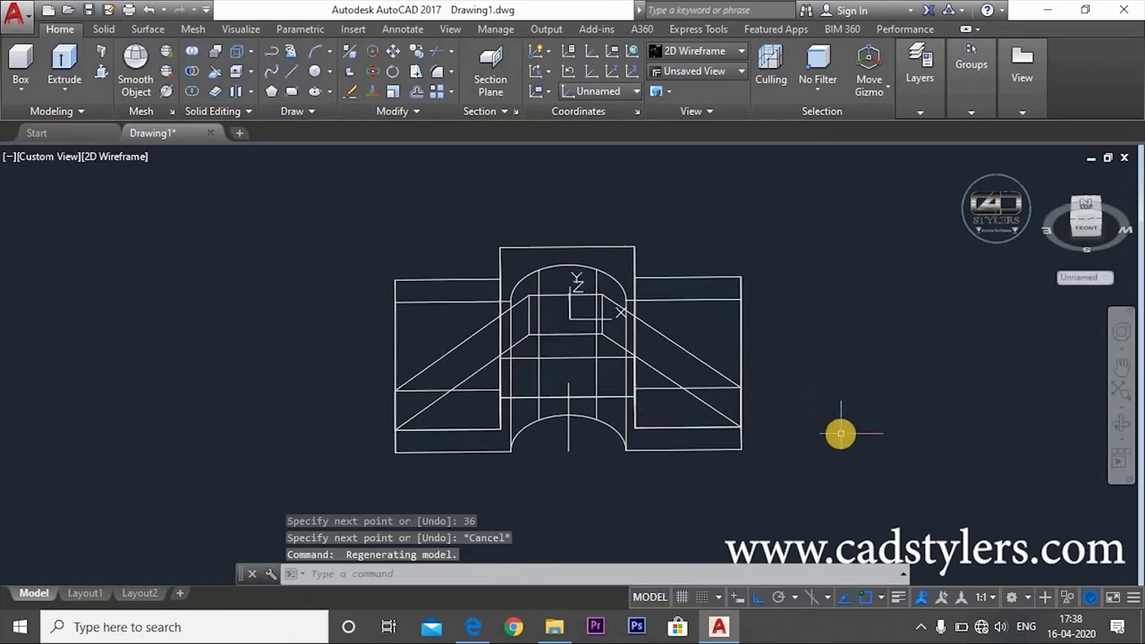
key(ctrl+z)
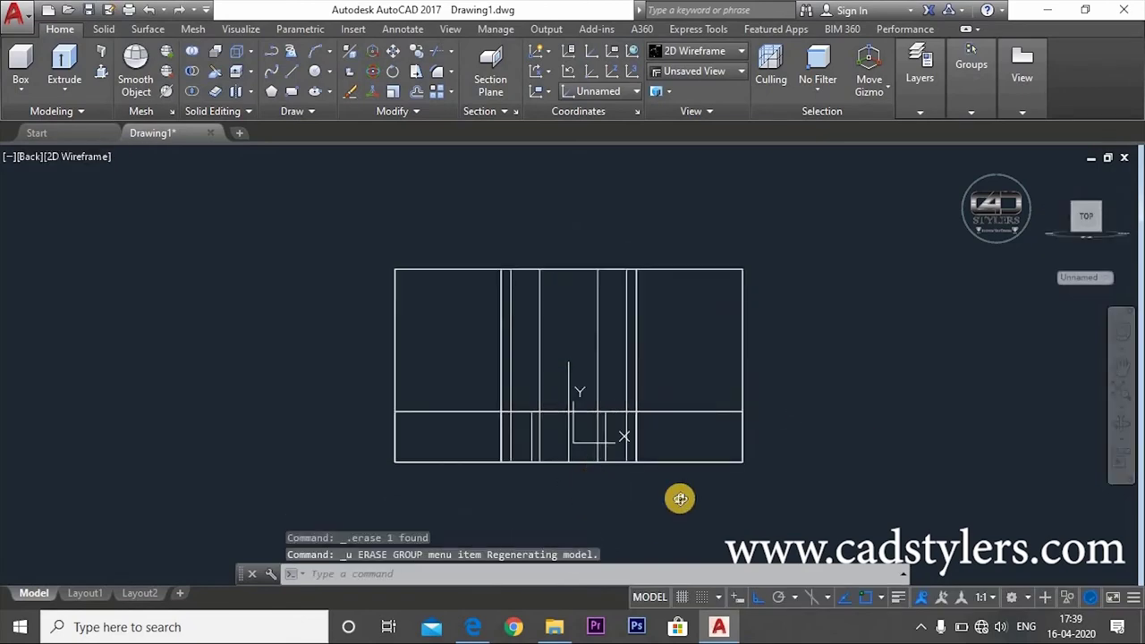
mouse_move(677, 498)
shift+middle_down()
mouse_move(658, 409)
mouse_move(630, 503)
shift+middle_up()
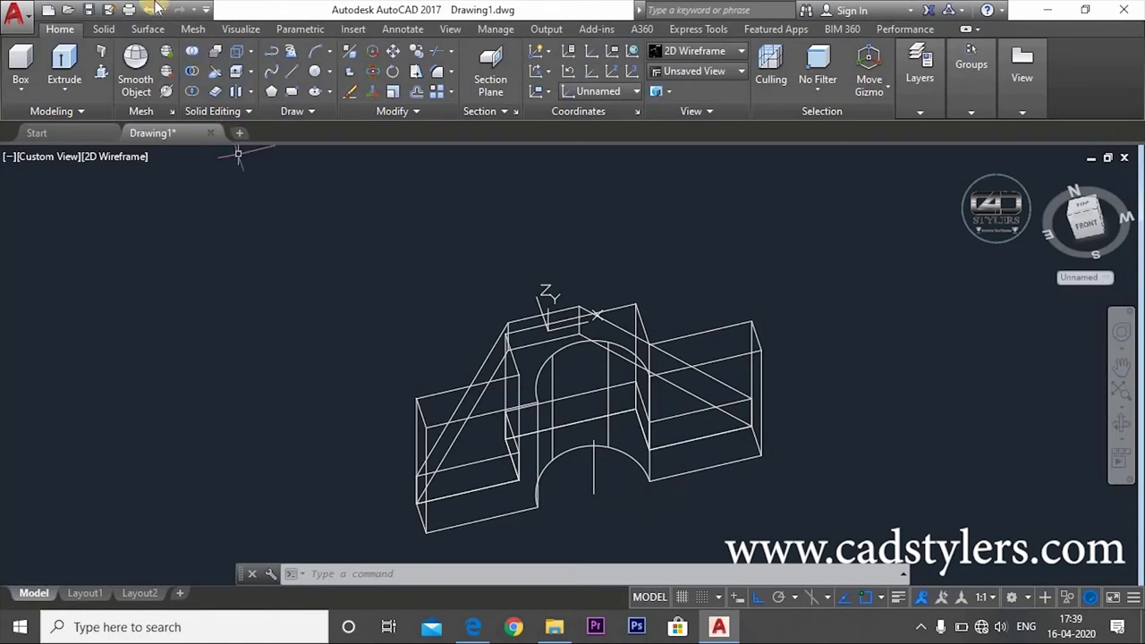
middle_drag(641, 508, 639, 467)
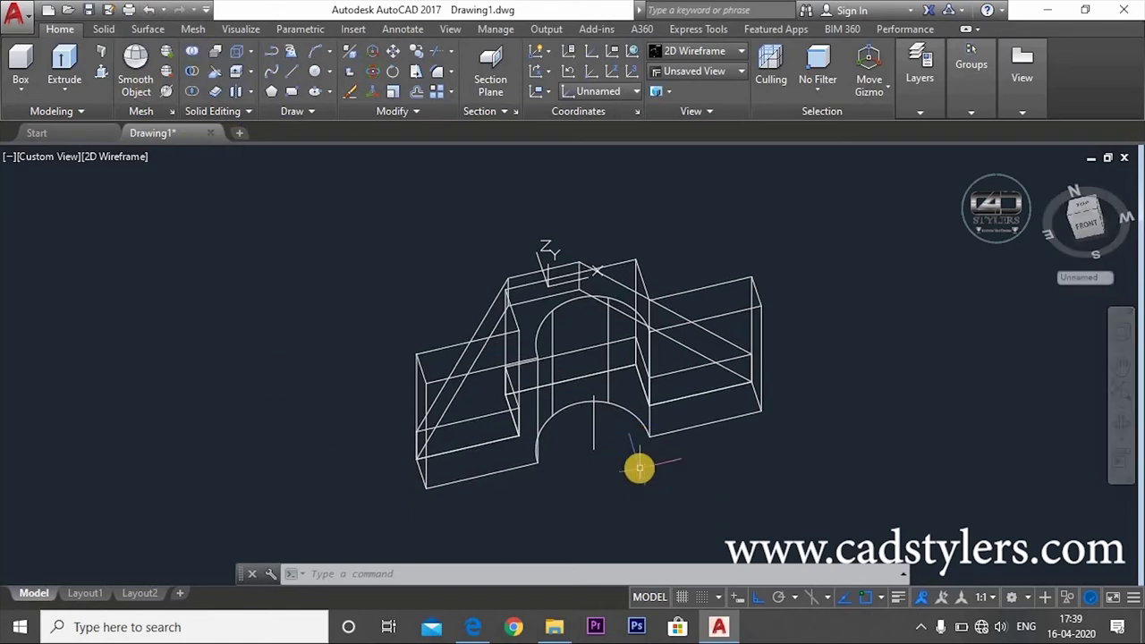
shift+right_click(633, 450)
key(Escape)
click(595, 486)
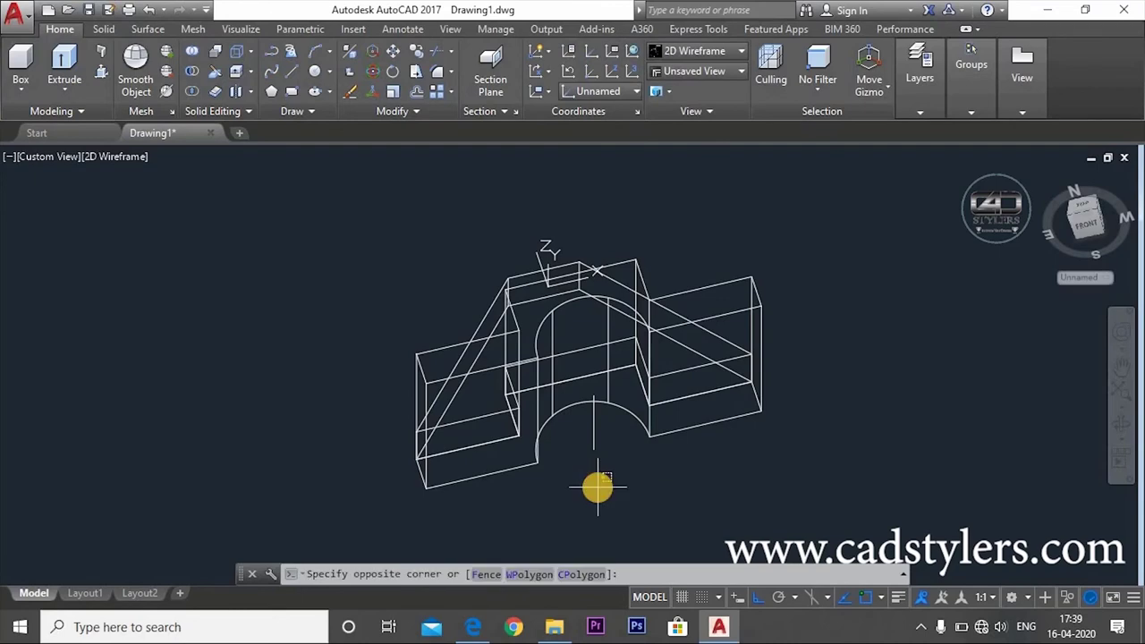
- Orbit and pan the wireframe into a frontal, then side, view
mouse_move(600, 488)
shift+middle_down()
mouse_move(634, 430)
mouse_move(652, 465)
mouse_move(650, 448)
mouse_move(639, 462)
shift+middle_up()
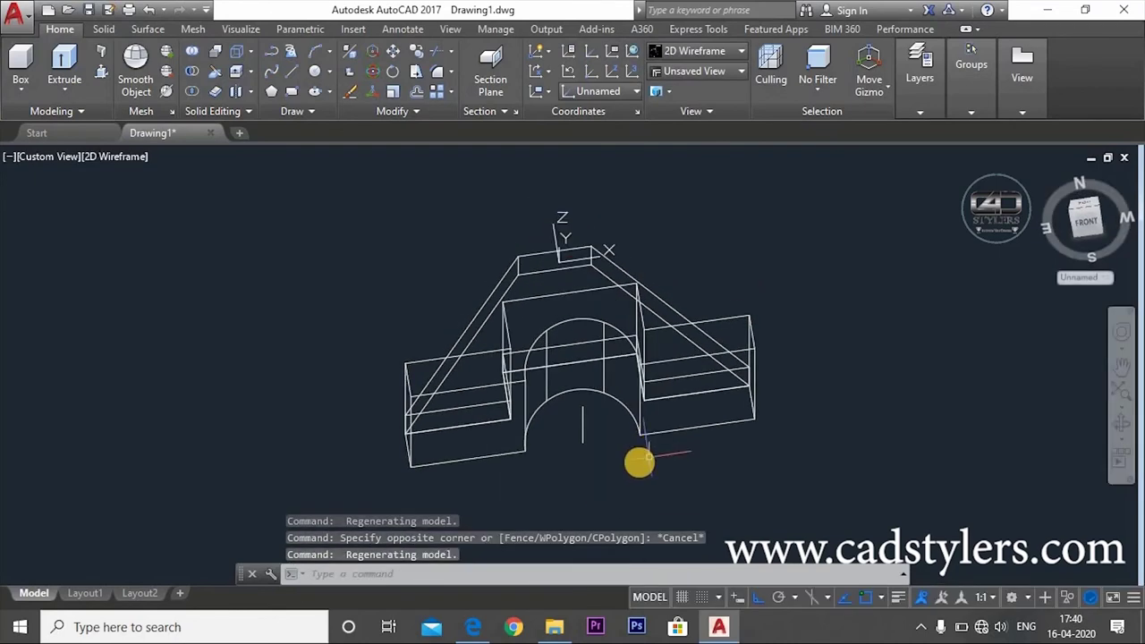
middle_drag(347, 452, 365, 452)
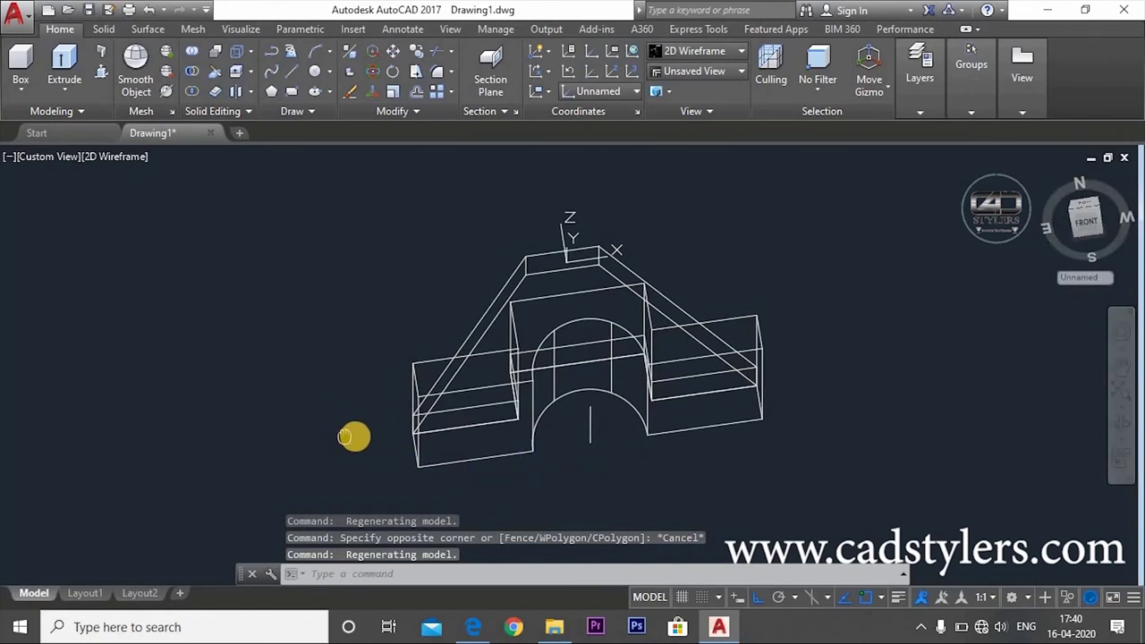
middle_drag(549, 482, 565, 475)
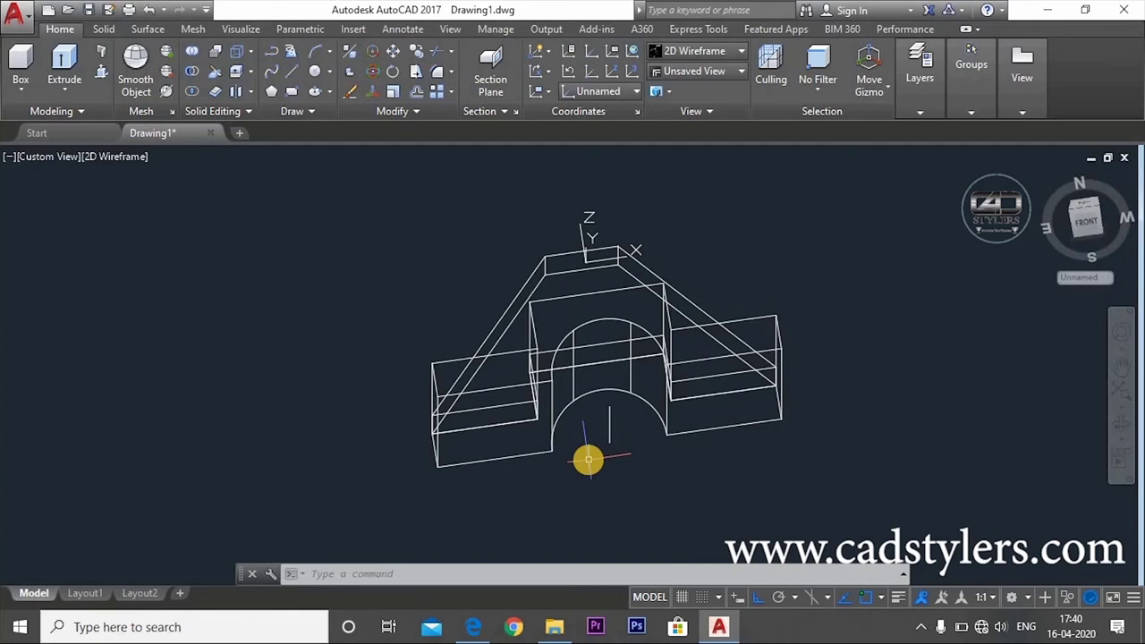
key(Escape)
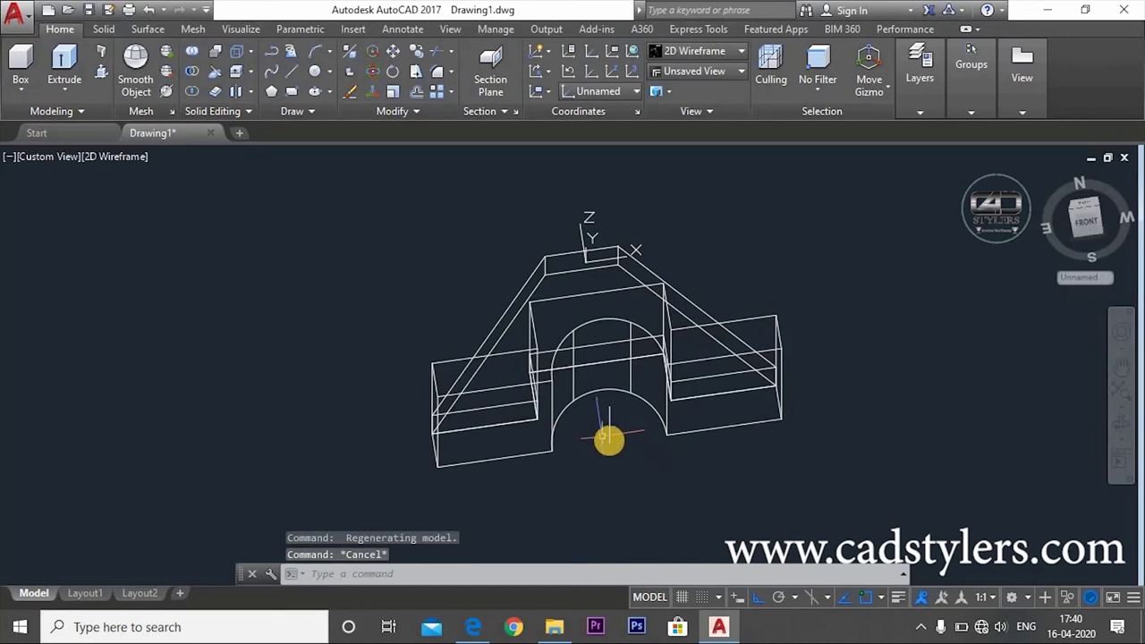
key(Escape)
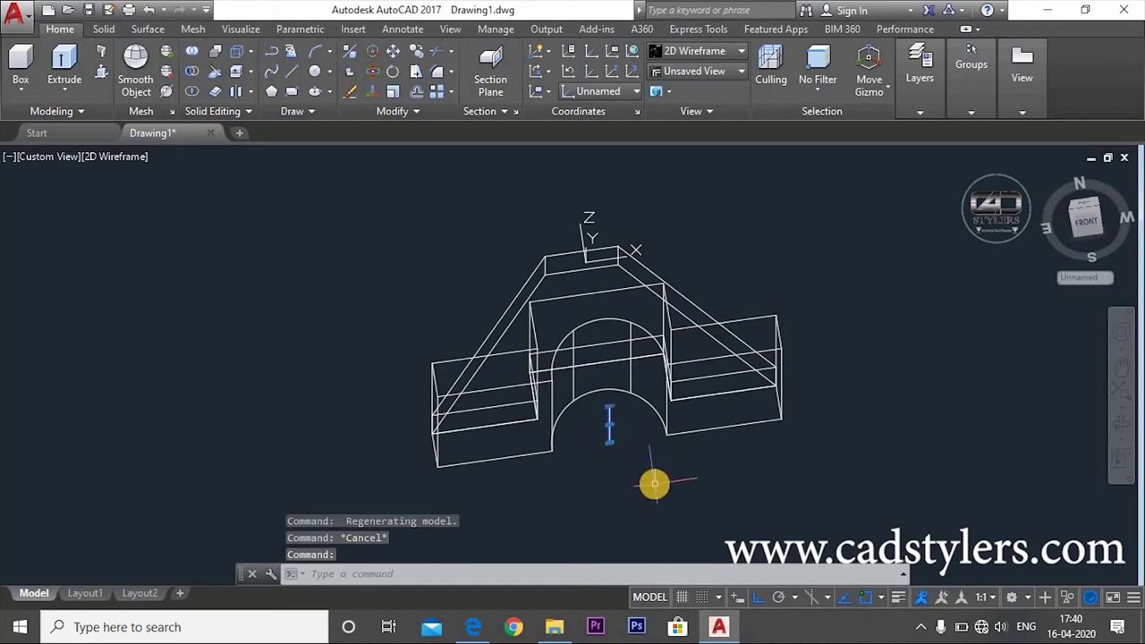
mouse_move(689, 486)
shift+middle_down()
mouse_move(672, 552)
mouse_move(875, 443)
mouse_move(736, 472)
shift+middle_up()
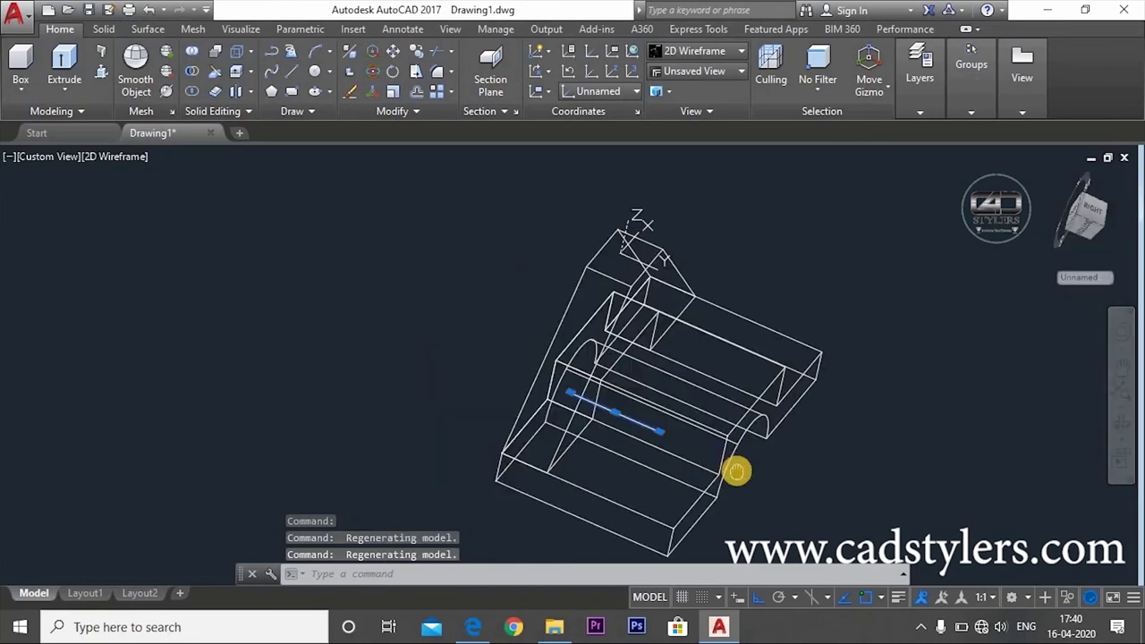
- Move the short centre line out of the arch up to the bracket's top corner
key(Escape)
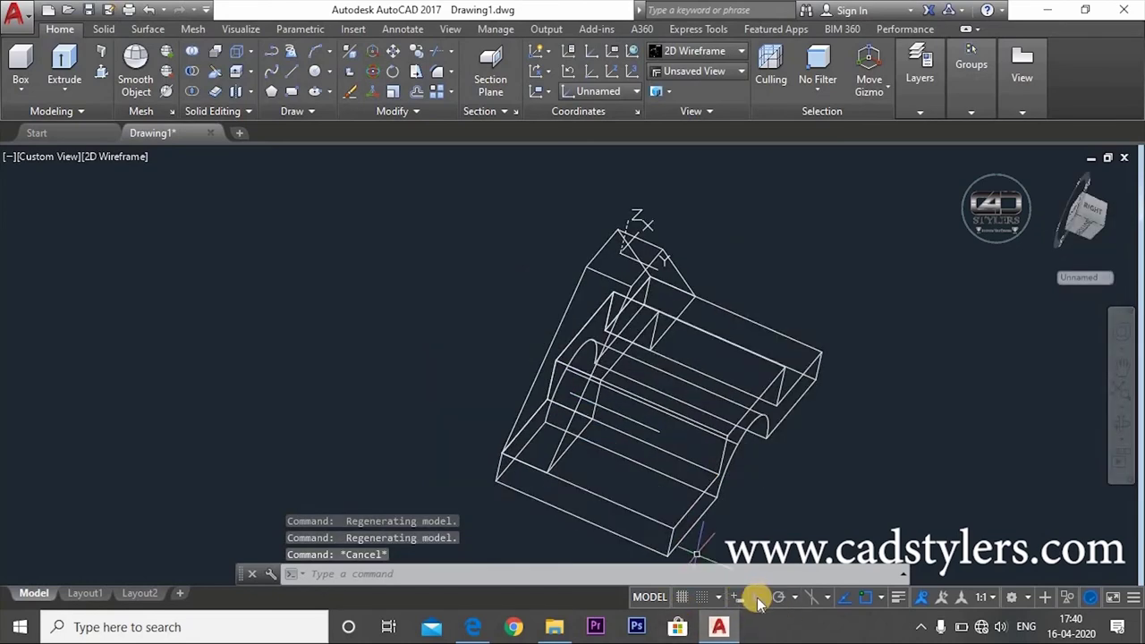
text(l)
key(Return)
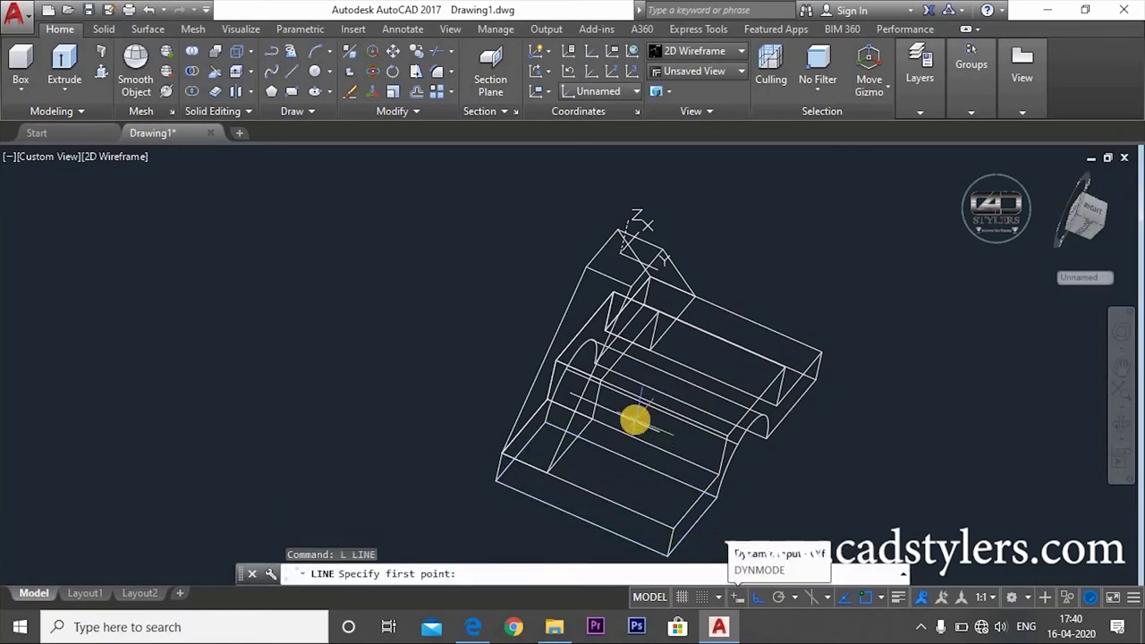
key(Escape)
text(m)
key(Return)
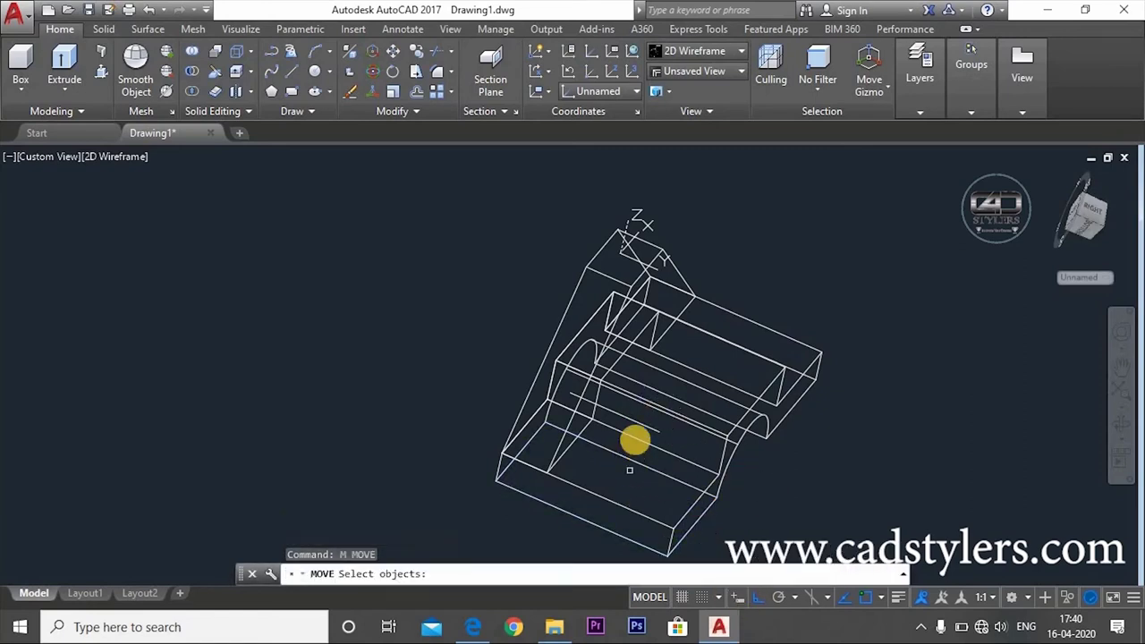
click(630, 470)
key(Return)
click(571, 393)
click(601, 241)
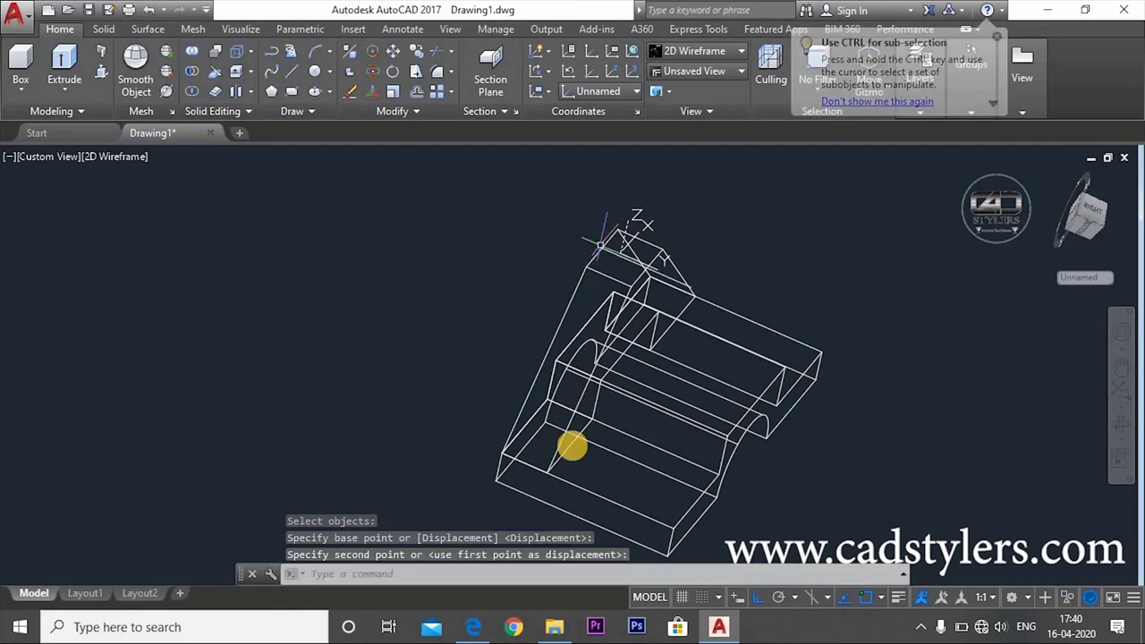
key(Escape)
mouse_move(534, 401)
shift+middle_down()
mouse_move(674, 415)
mouse_move(772, 353)
mouse_move(802, 294)
mouse_move(801, 368)
mouse_move(724, 460)
mouse_move(797, 408)
mouse_move(752, 455)
mouse_move(746, 403)
mouse_move(784, 439)
mouse_move(788, 420)
shift+middle_up()
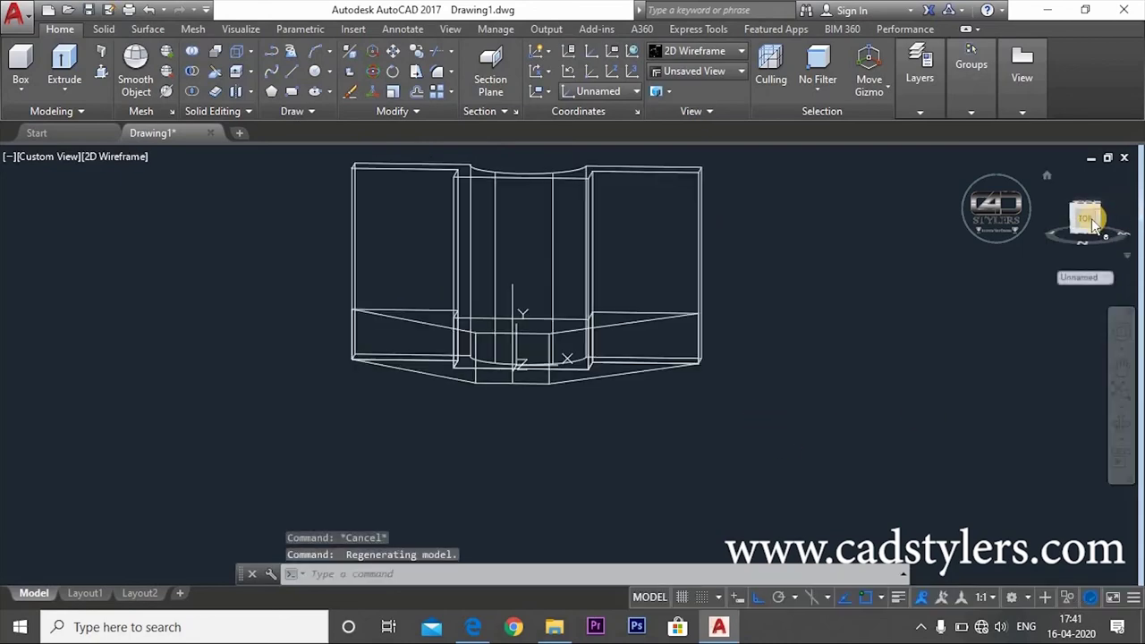
- In Back view, draw a radius 15.27 circle on the centre line and delete a stray object
click(1094, 224)
text(c)
key(Return)
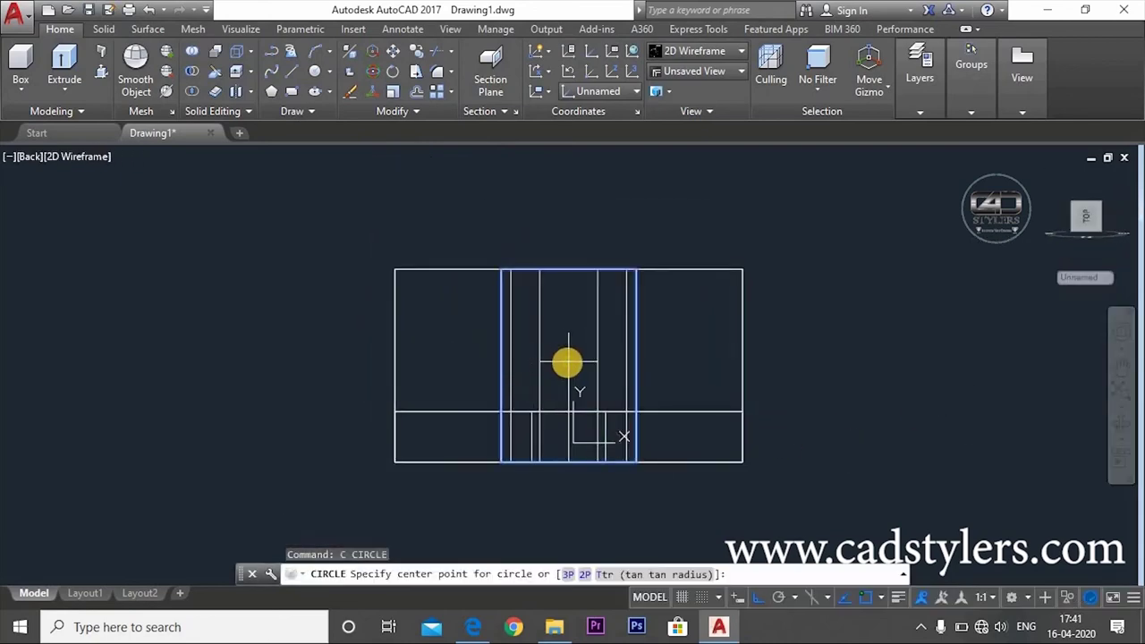
click(568, 363)
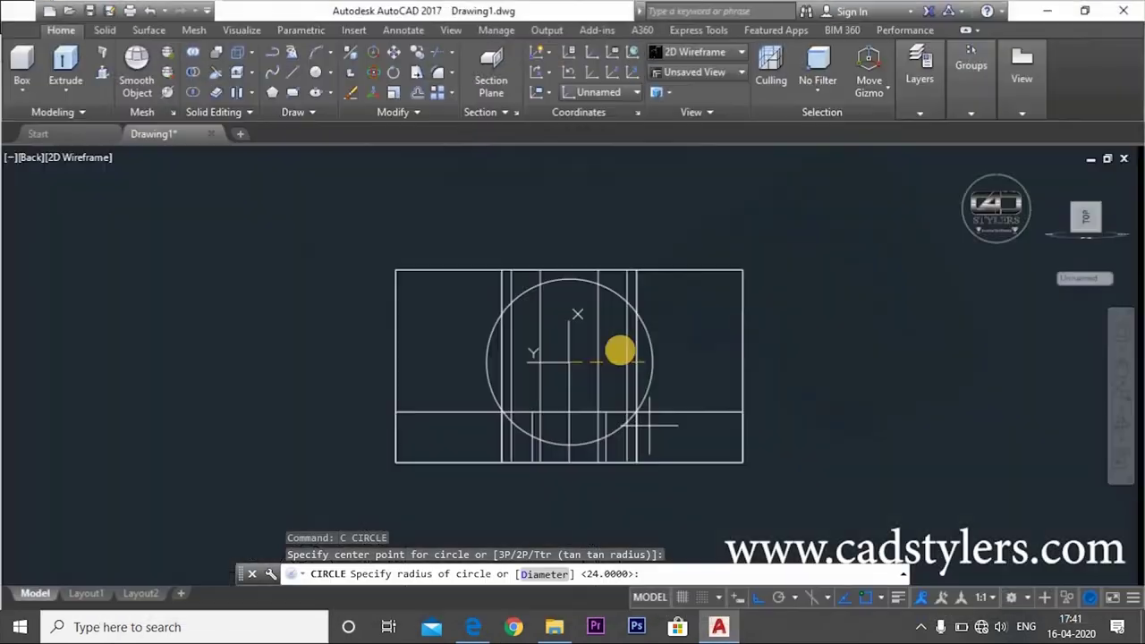
click(718, 626)
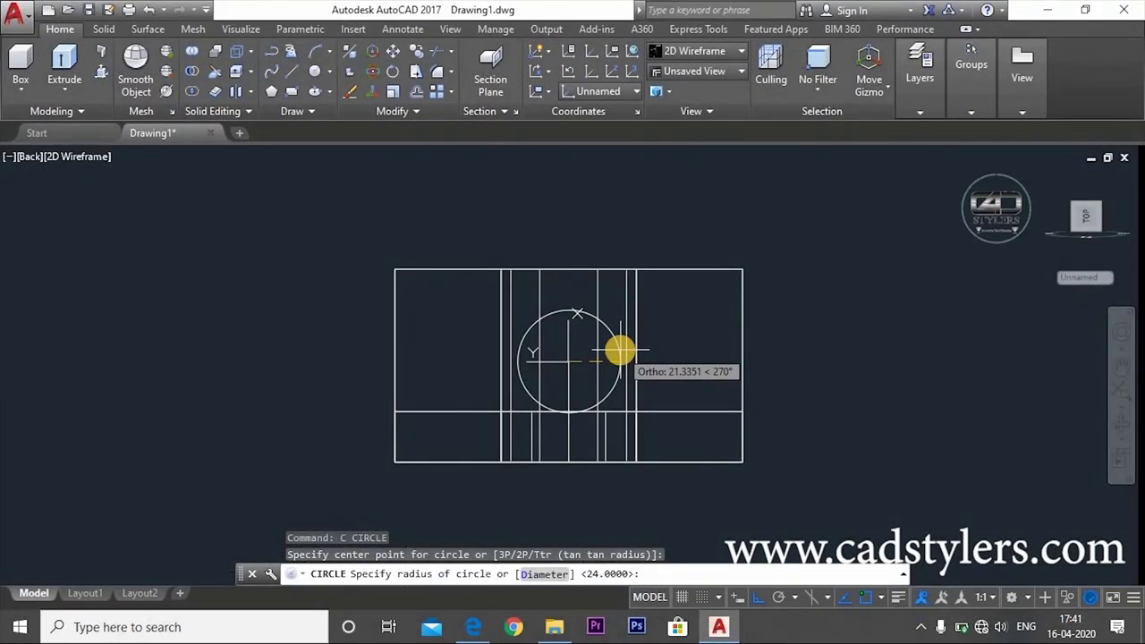
text(15.27)
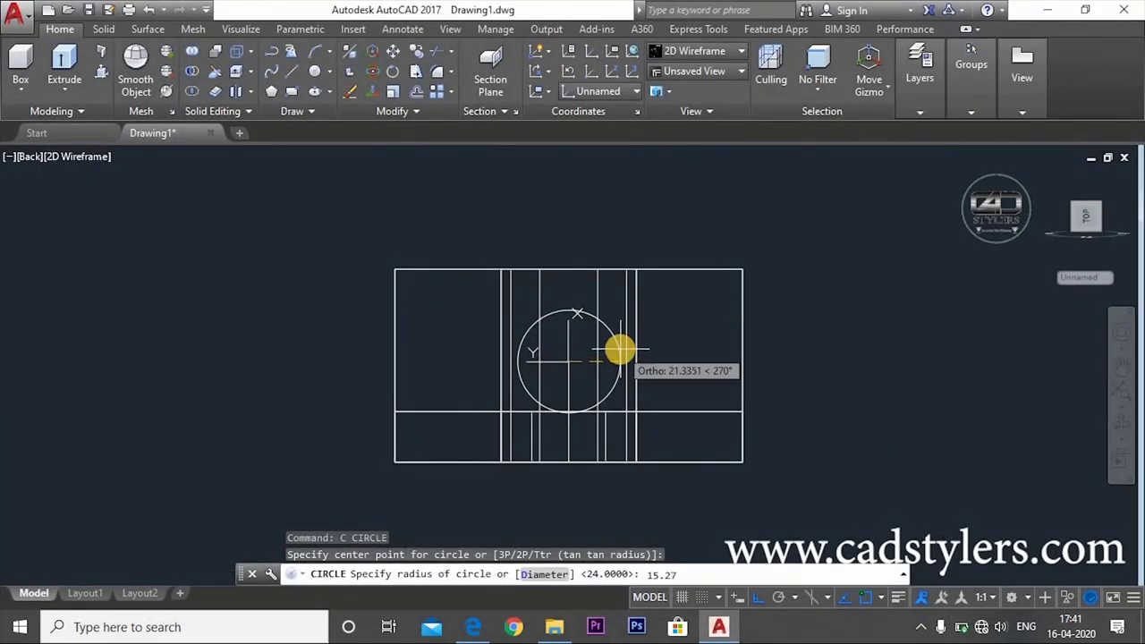
key(Return)
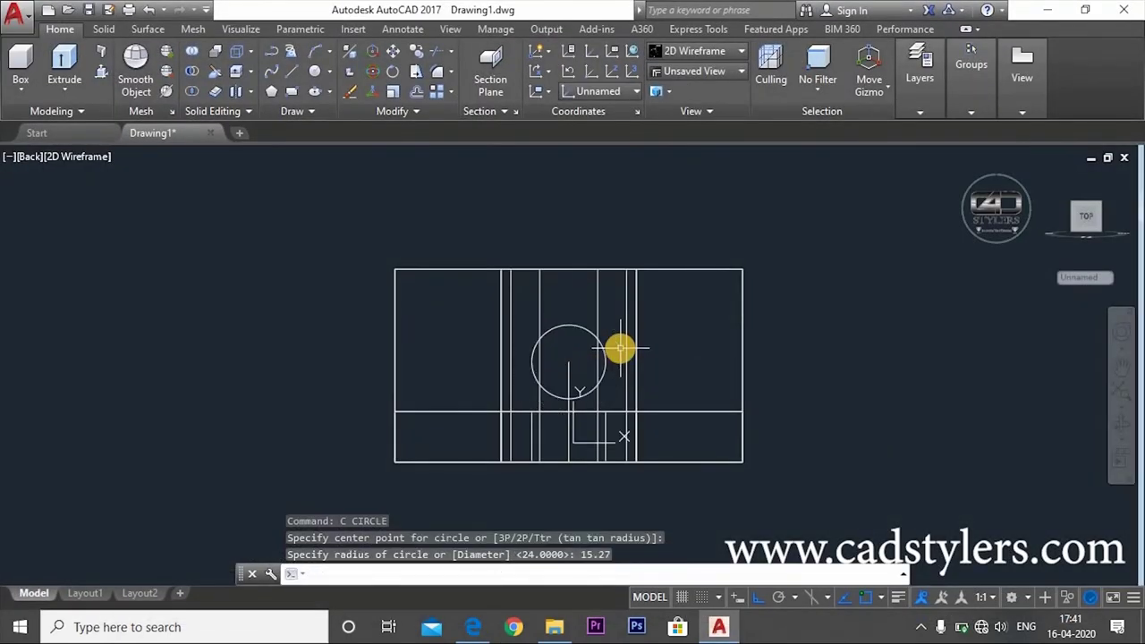
click(621, 349)
key(Delete)
- Try offsetting the vertical centre line 15.27 to the left, then cancel the offset
scroll(667, 421, up, 4)
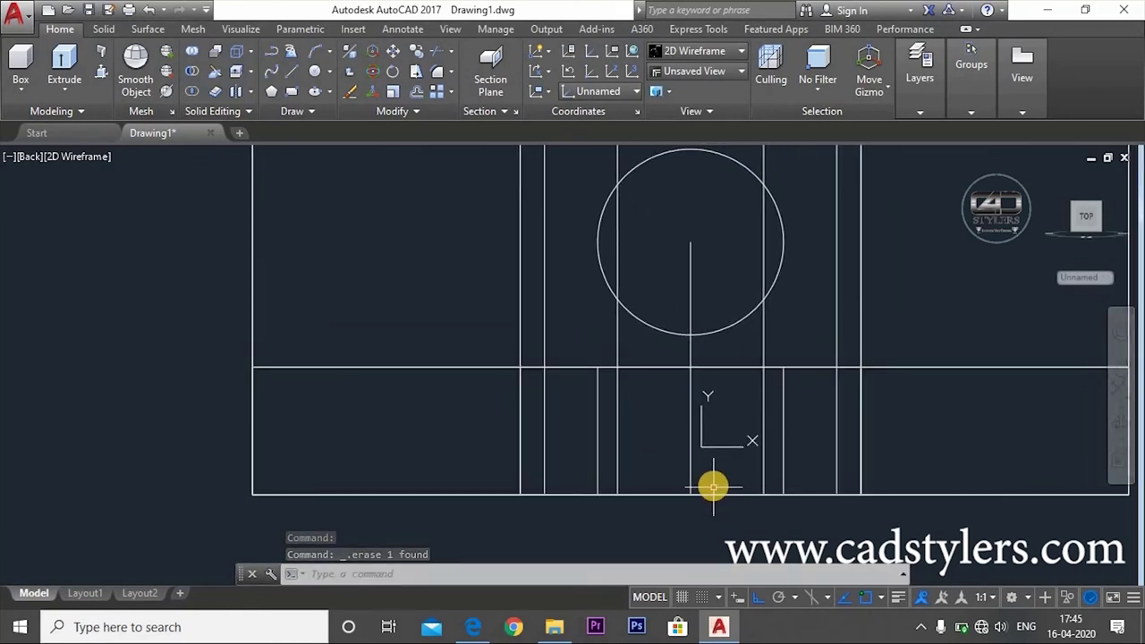
text(o)
key(Return)
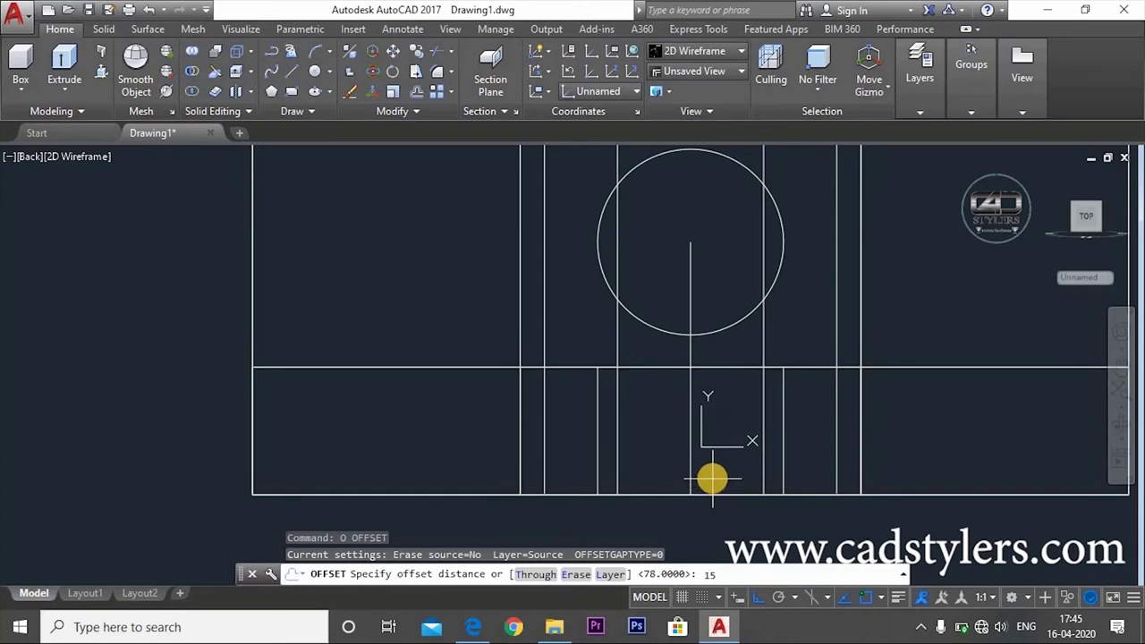
key(Return)
click(712, 480)
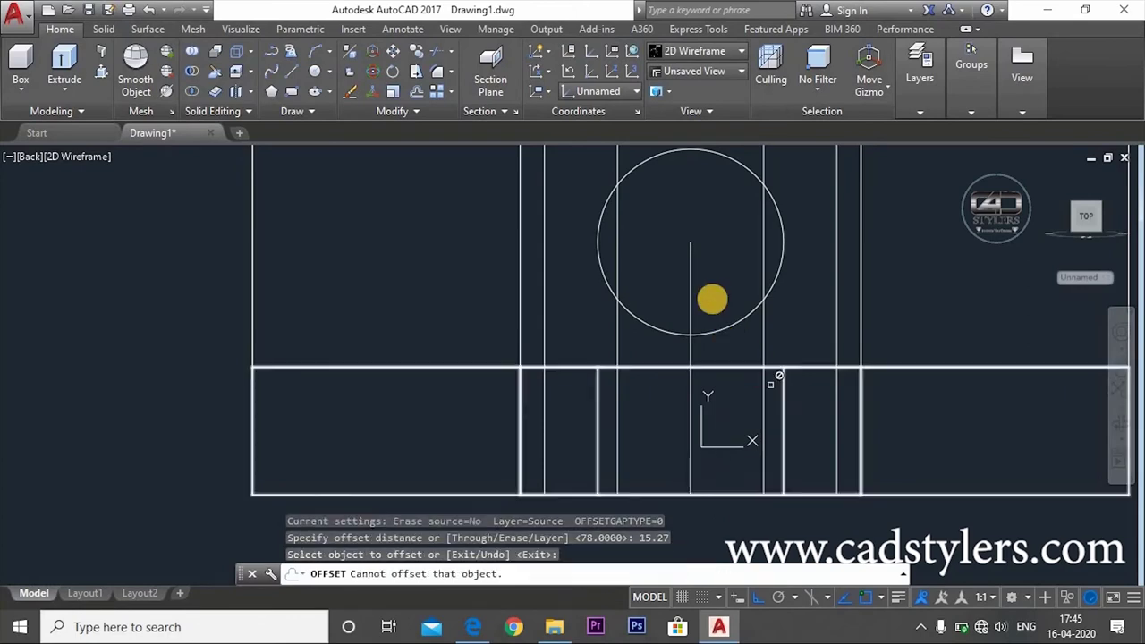
click(711, 299)
click(688, 302)
click(730, 306)
click(688, 309)
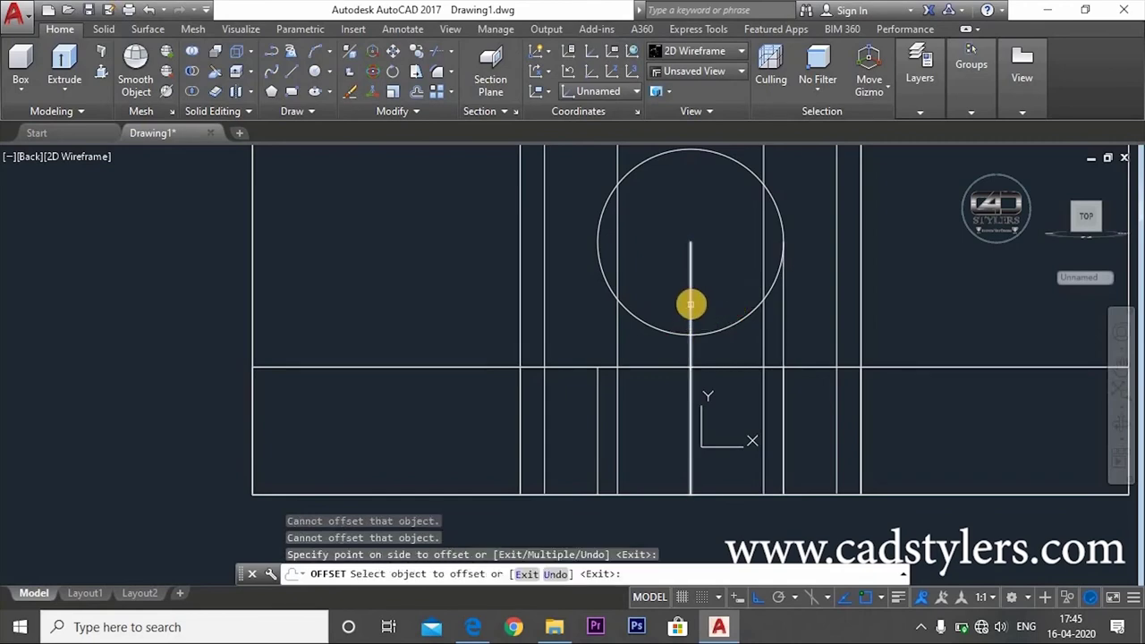
click(626, 305)
click(630, 435)
scroll(631, 435, down, 5)
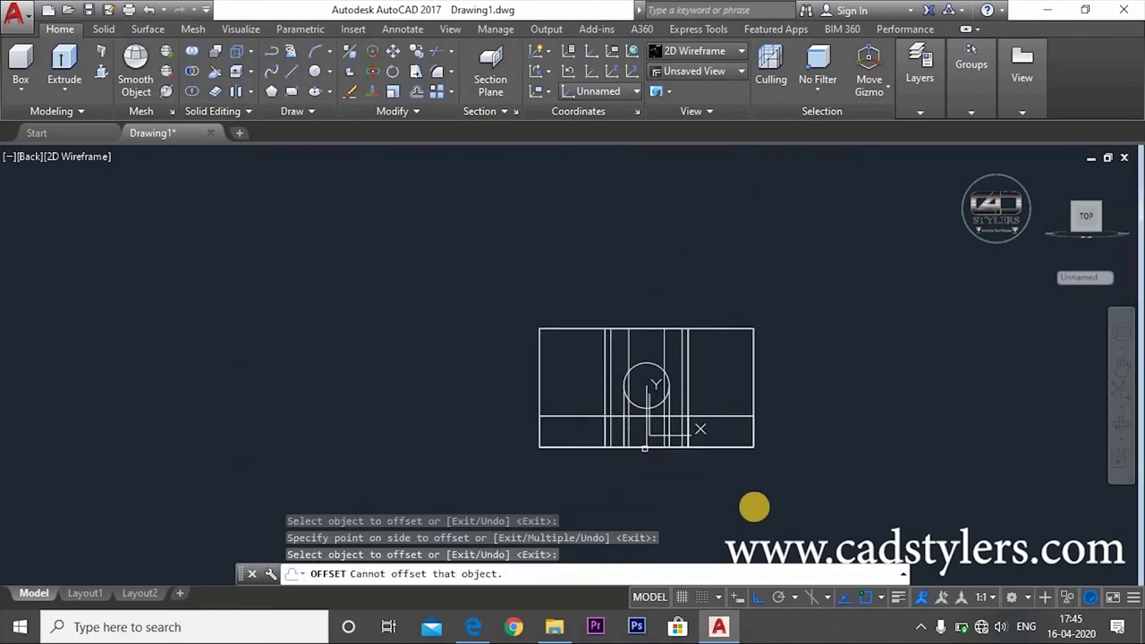
mouse_move(779, 508)
shift+middle_down()
mouse_move(767, 450)
mouse_move(725, 433)
mouse_move(722, 470)
mouse_move(757, 488)
mouse_move(595, 437)
shift+middle_up()
scroll(609, 426, up, 6)
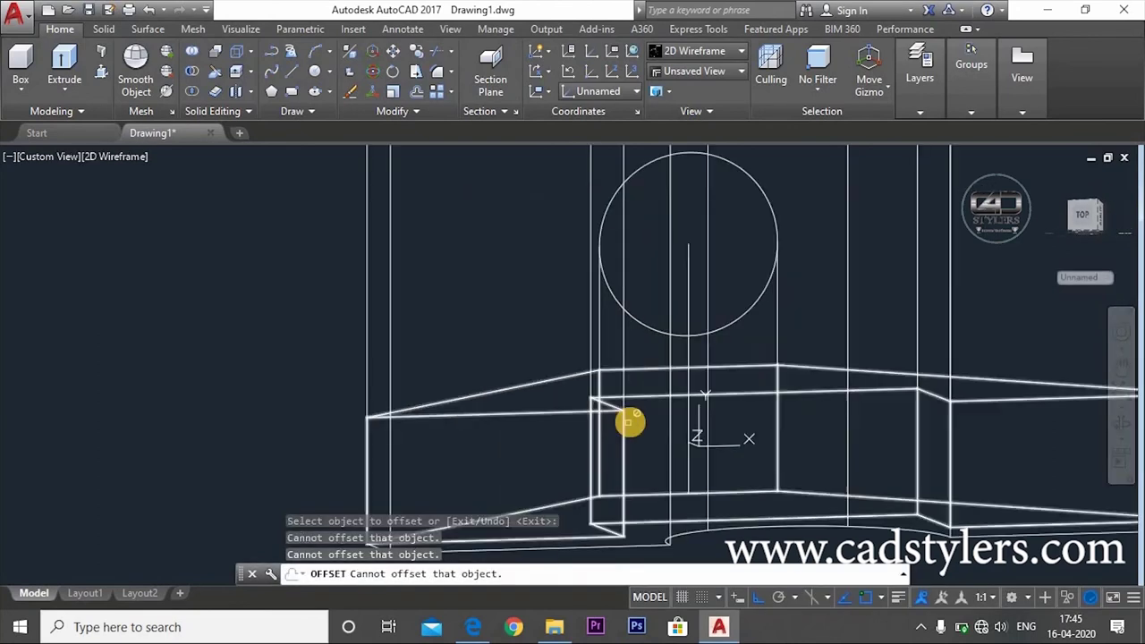
key(Escape)
- Trim away the circle's lower-left and lower-right arcs to leave an arch
text(TR)
key(Return)
key(Return)
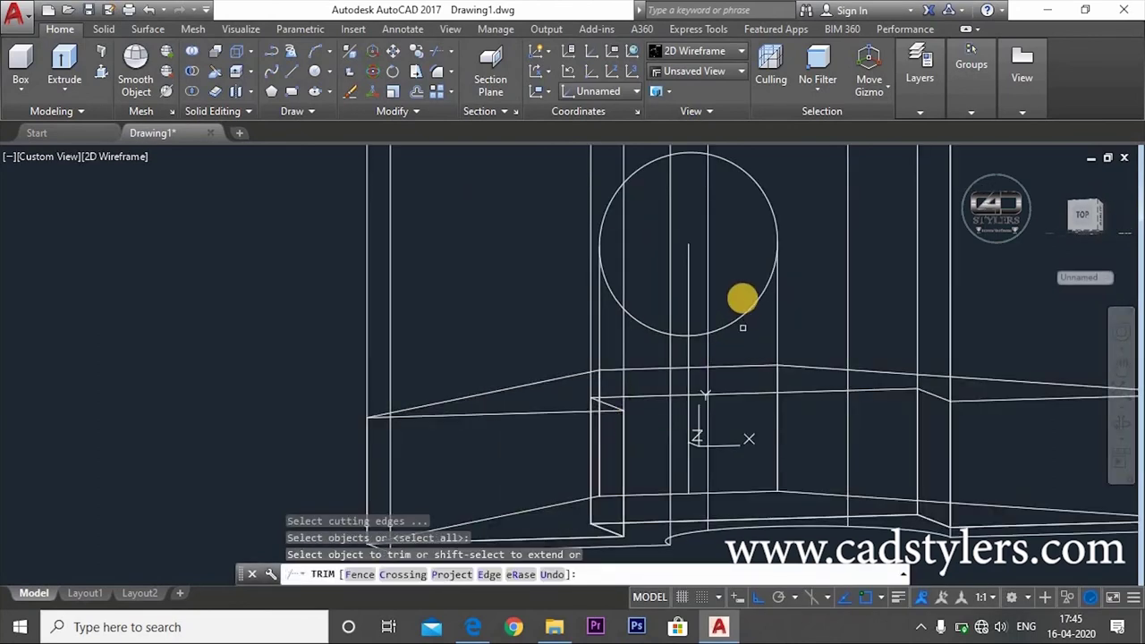
click(742, 300)
click(741, 332)
click(737, 318)
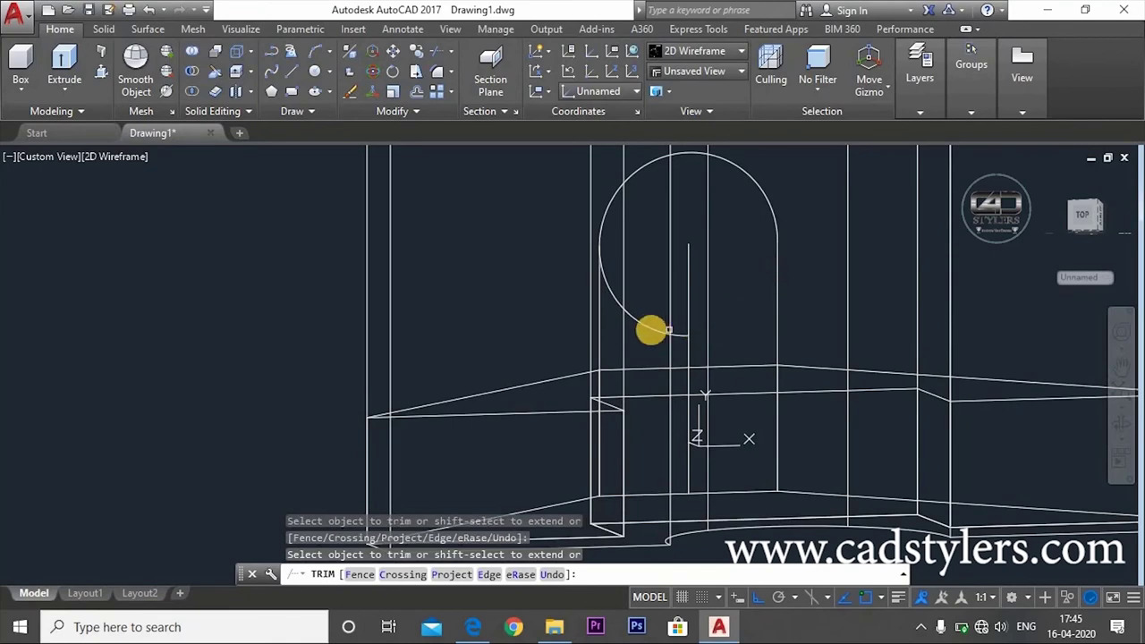
click(647, 328)
key(Escape)
- Erase the stray vertical line and orbit to a new angle
text(E)
key(Return)
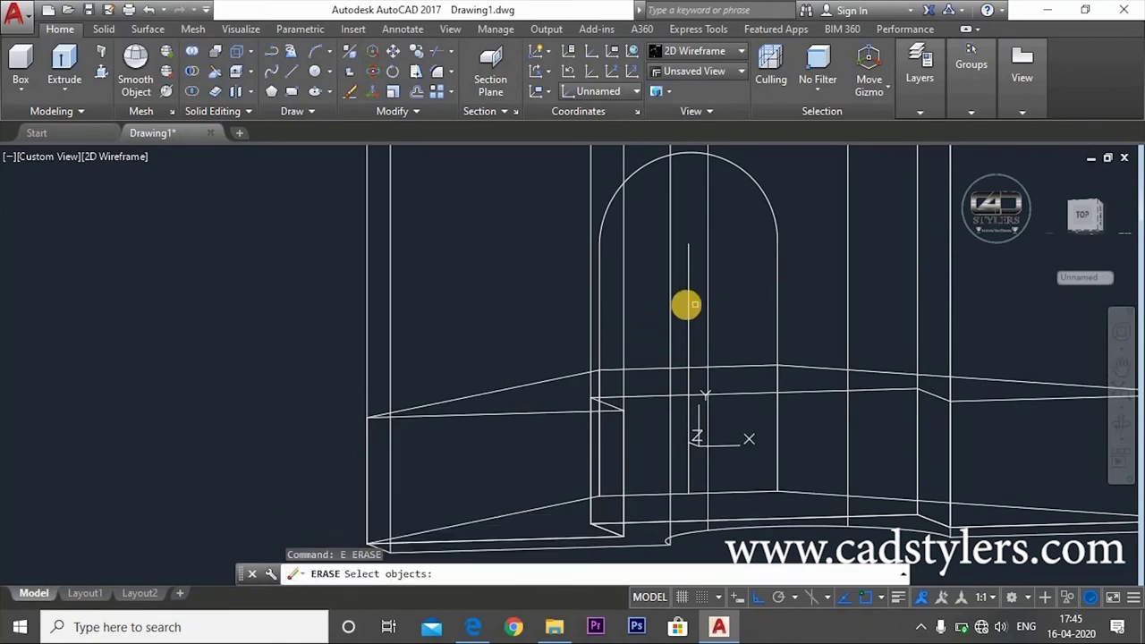
click(687, 304)
key(Return)
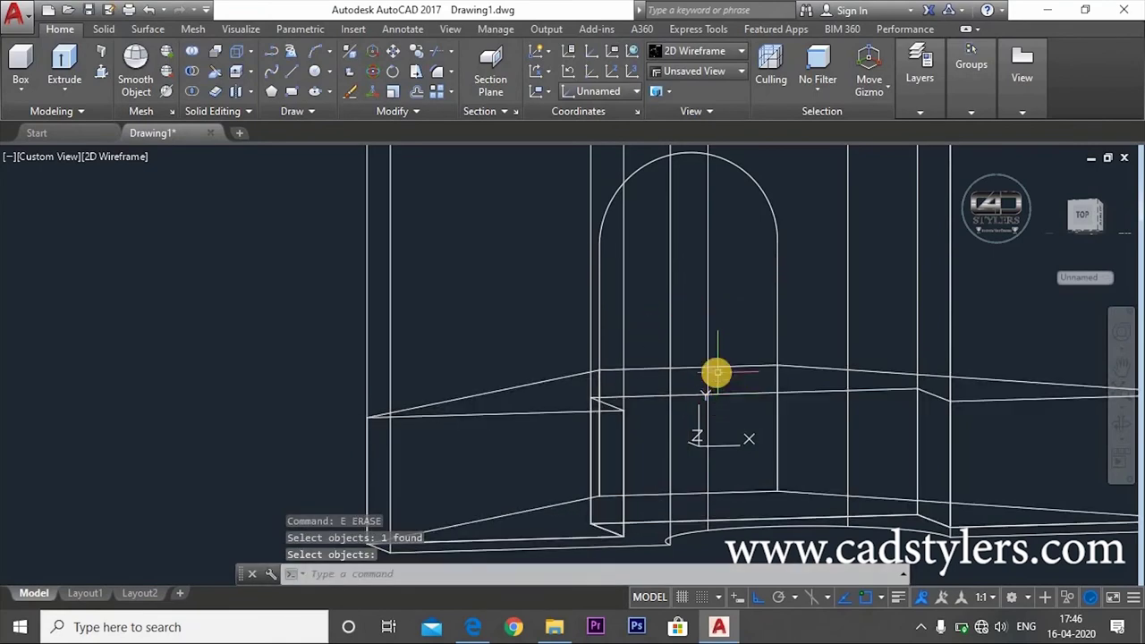
scroll(717, 372, down, 2)
key(Escape)
mouse_move(746, 460)
shift+middle_down()
mouse_move(716, 455)
mouse_move(723, 471)
shift+middle_up()
- Draw a radius 5 hole circle at the arch centre
text(c)
key(Return)
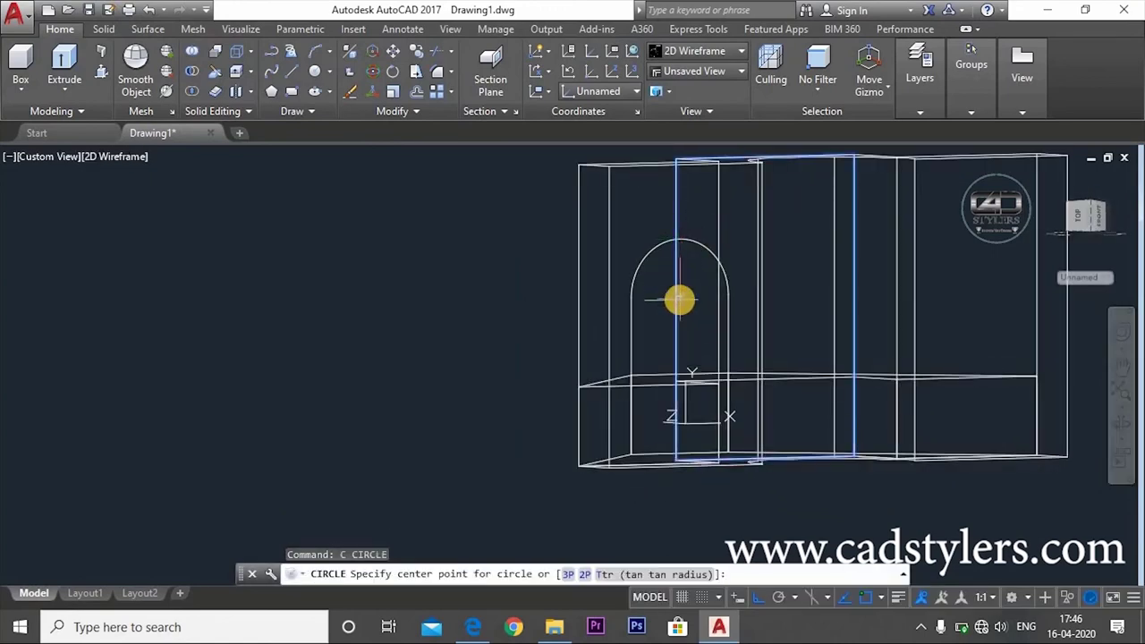
scroll(679, 301, up, 3)
click(716, 297)
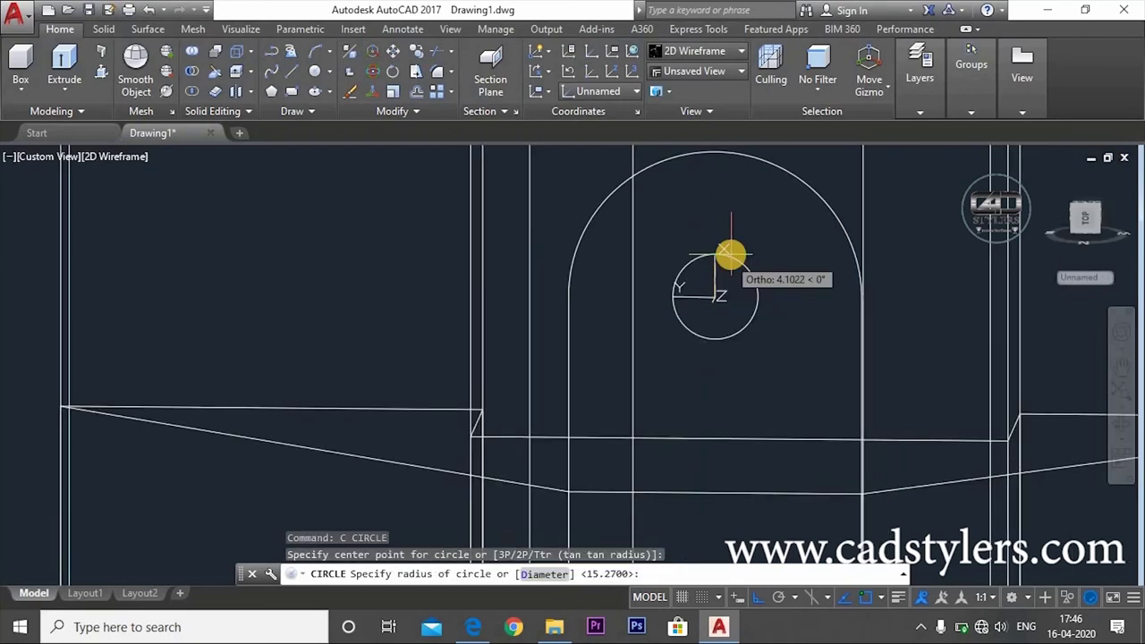
text(5)
key(Return)
- Attempt to join the top arc with both side lines, then cancel
scroll(762, 304, down, 2)
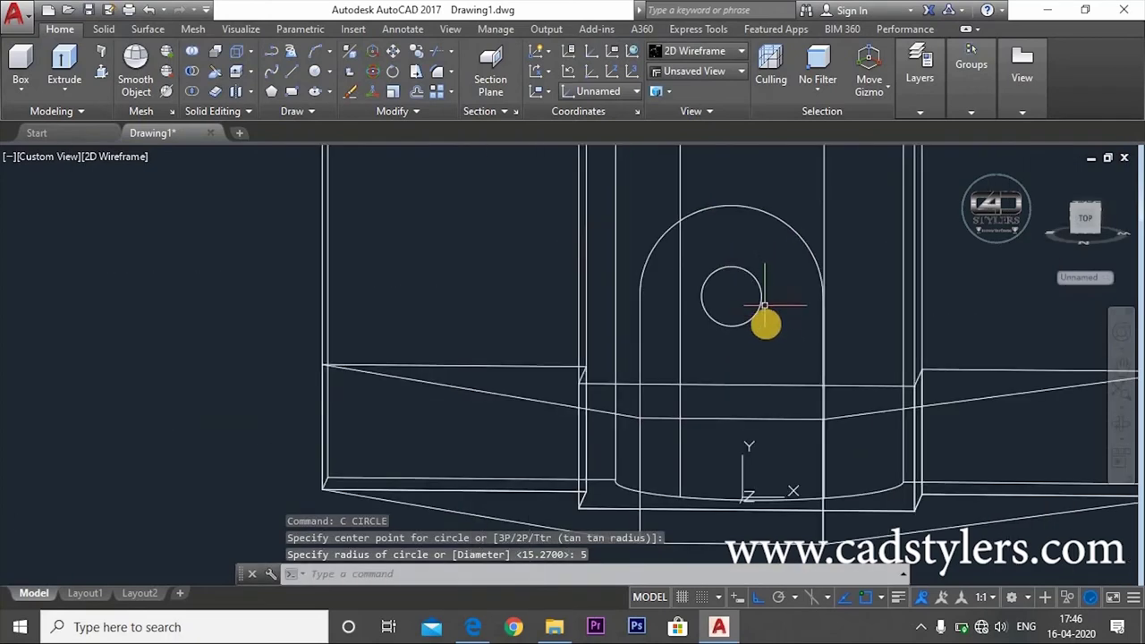
text(J)
key(Return)
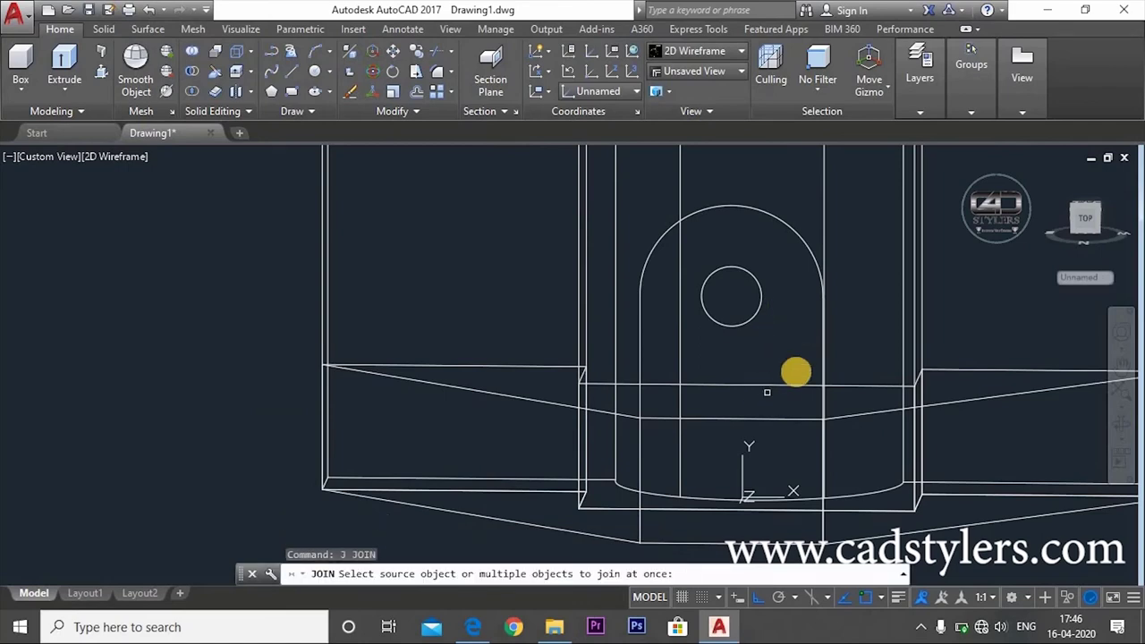
click(821, 279)
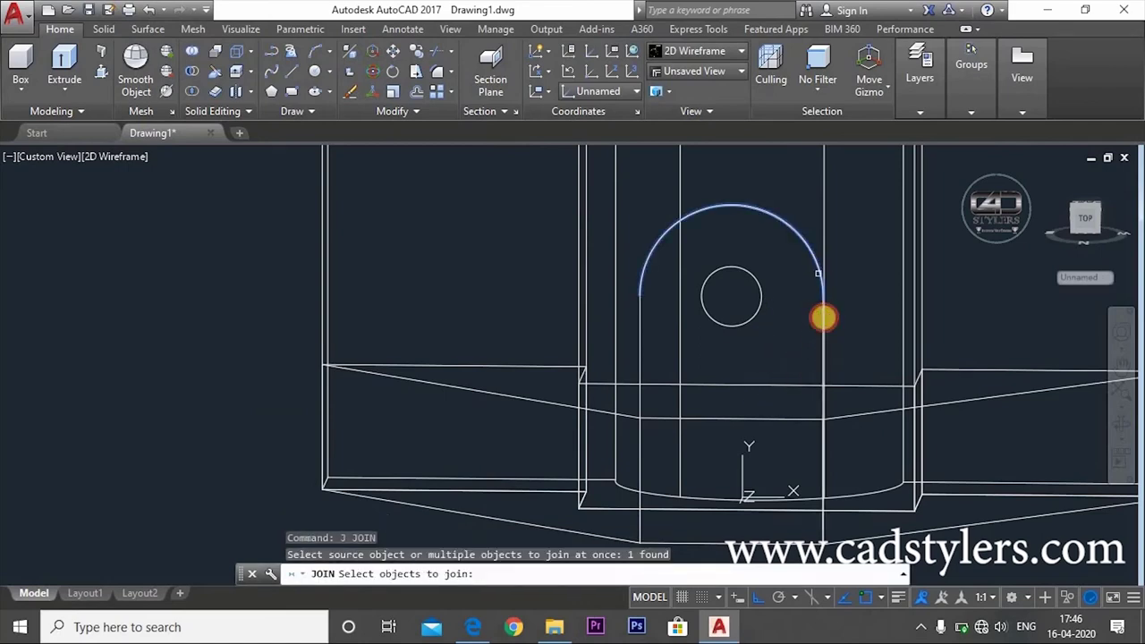
click(823, 319)
click(641, 376)
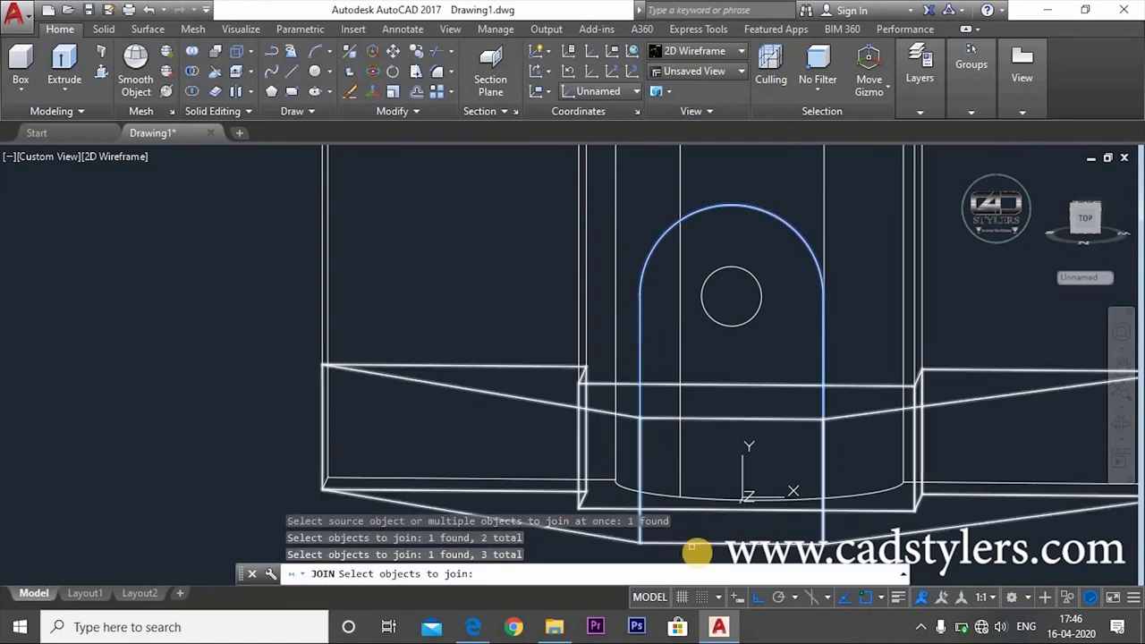
middle_drag(768, 517, 762, 389)
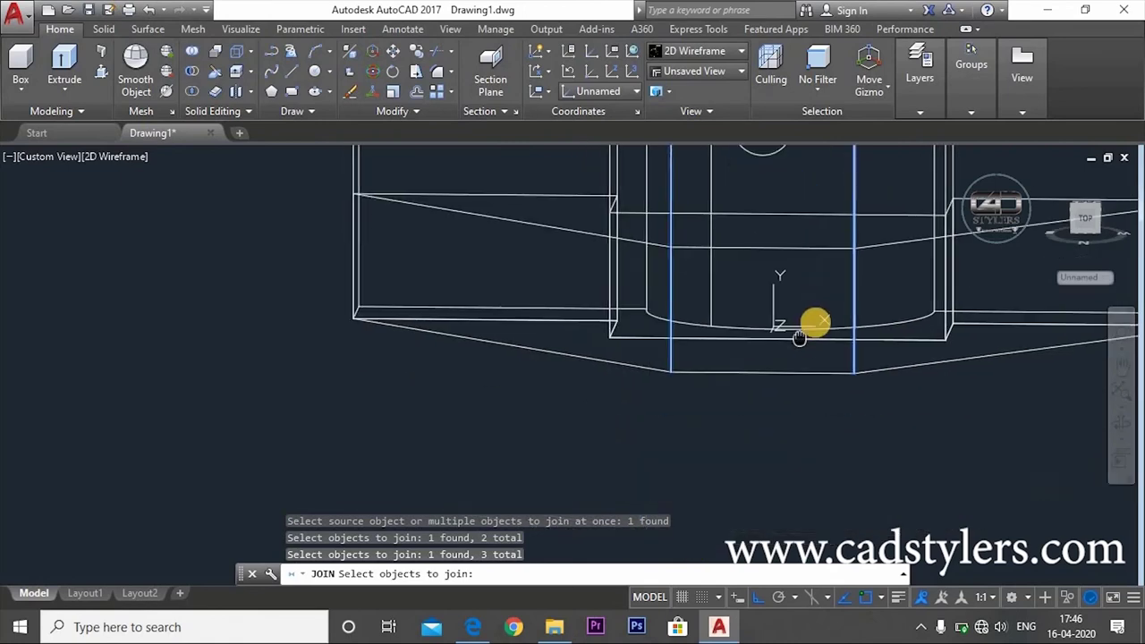
key(Escape)
text(L)
- Draw a line closing the arch bottom between the two side feet
key(Return)
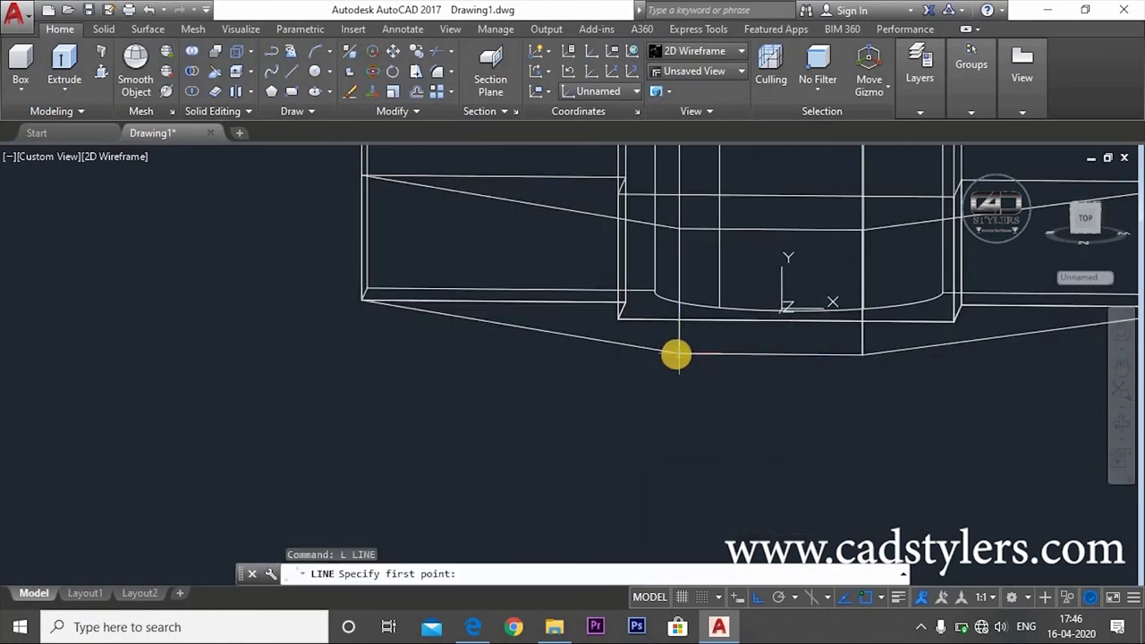
click(679, 354)
click(802, 382)
key(Escape)
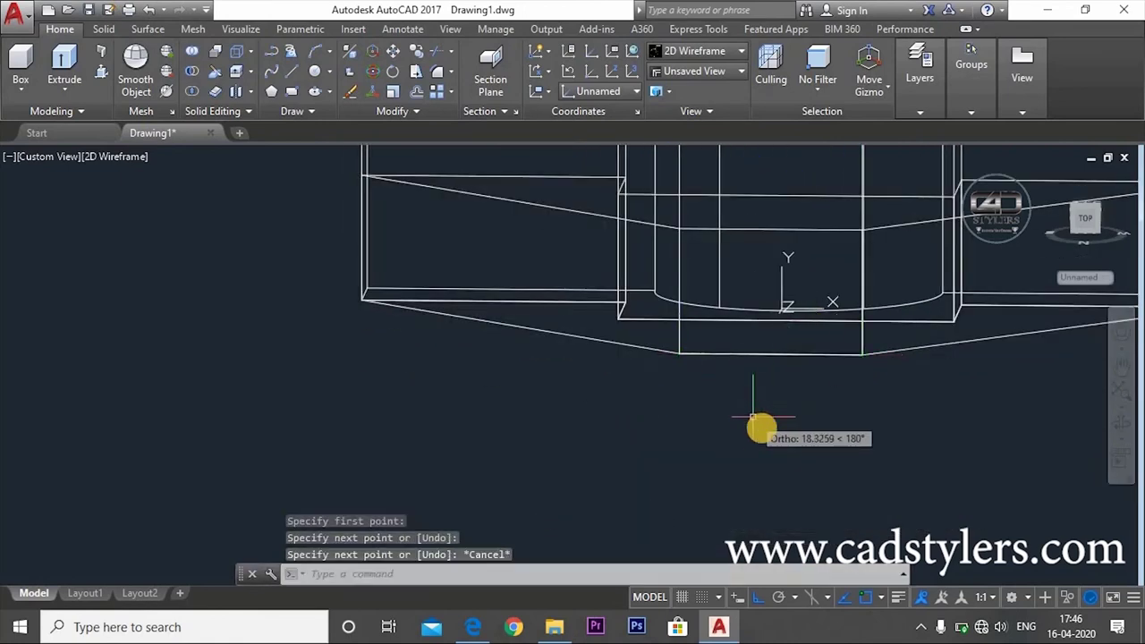
middle_drag(760, 422, 733, 477)
- Join the bottom line, sides and arc into one closed polyline
text(j)
key(Return)
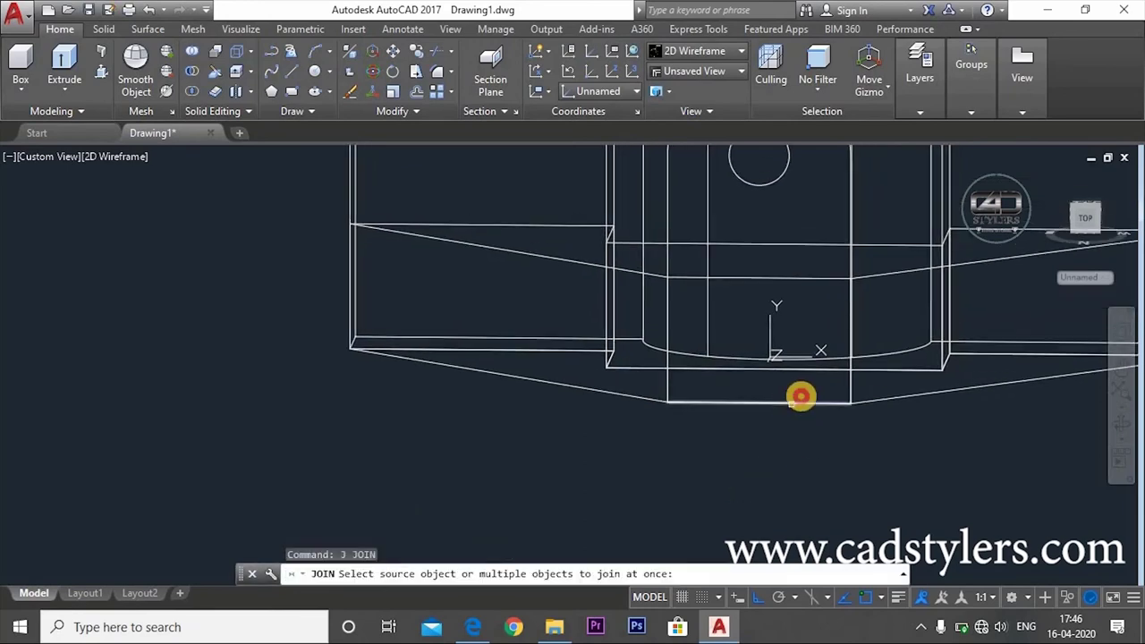
click(801, 401)
click(850, 385)
click(667, 387)
middle_drag(667, 387, 614, 461)
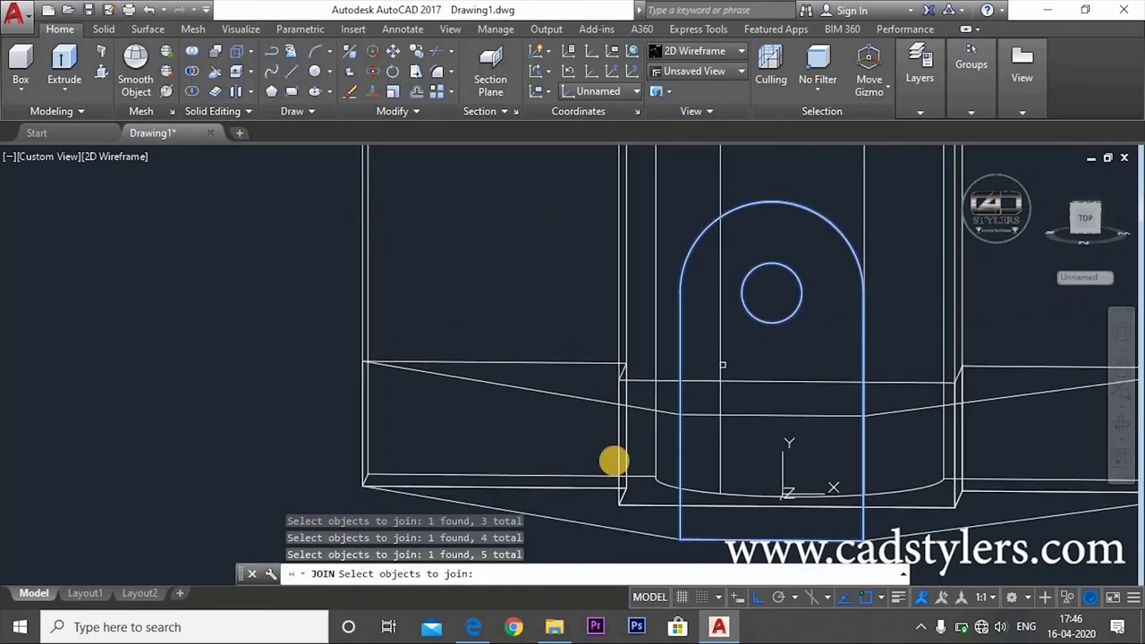
key(Return)
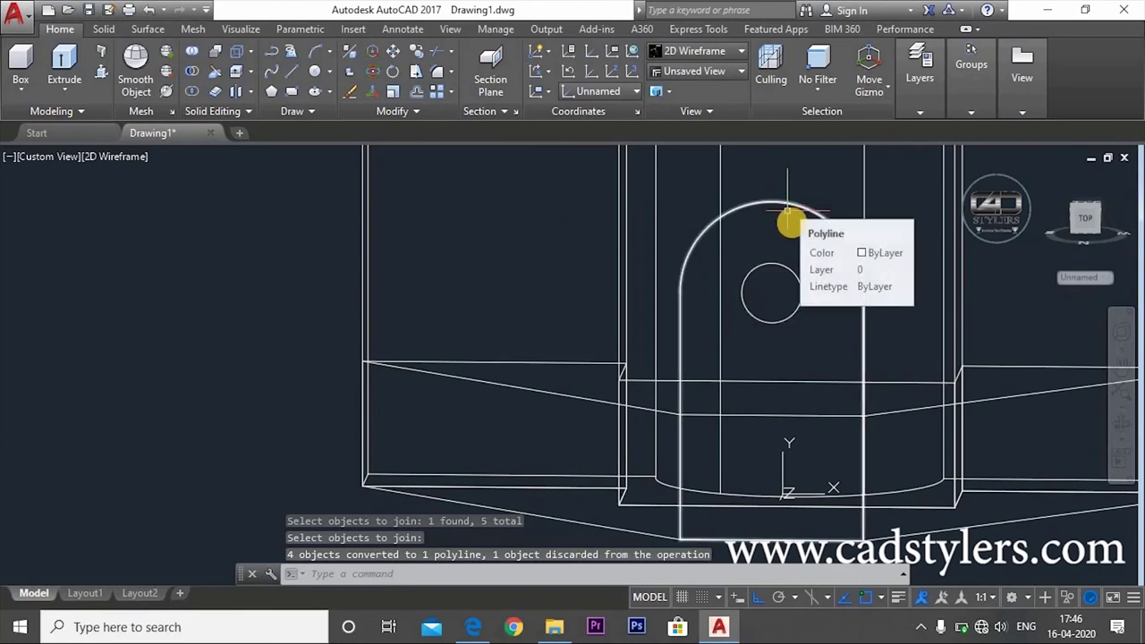
scroll(795, 255, down, 2)
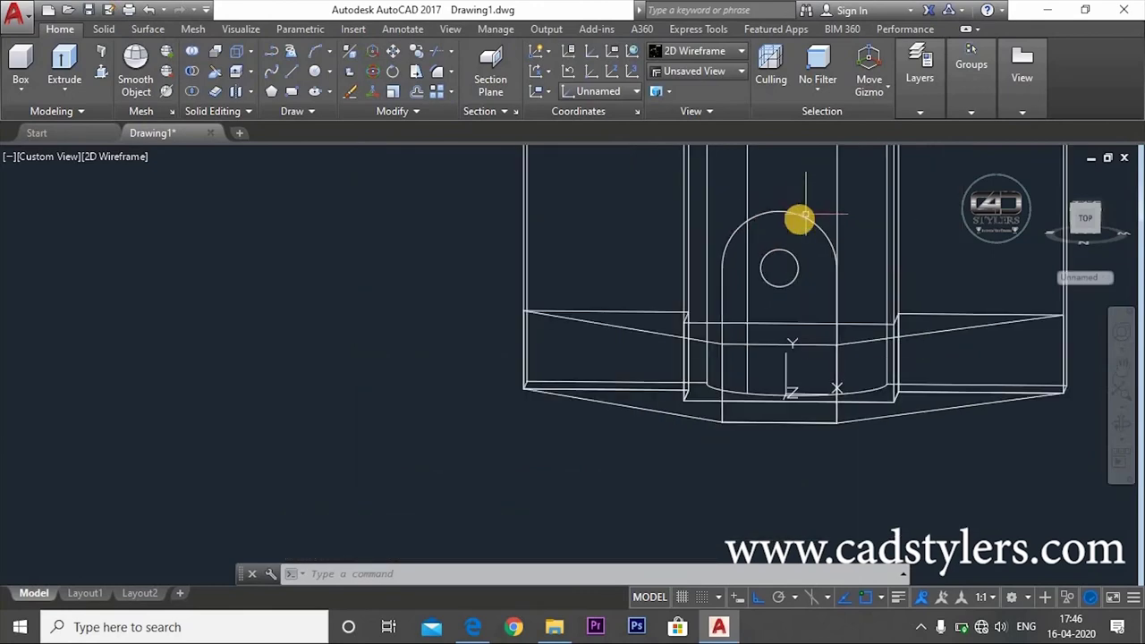
- Press-pull the arch region after checking the exercise PDF for its 21-unit depth
scroll(770, 389, down, 3)
key(Escape)
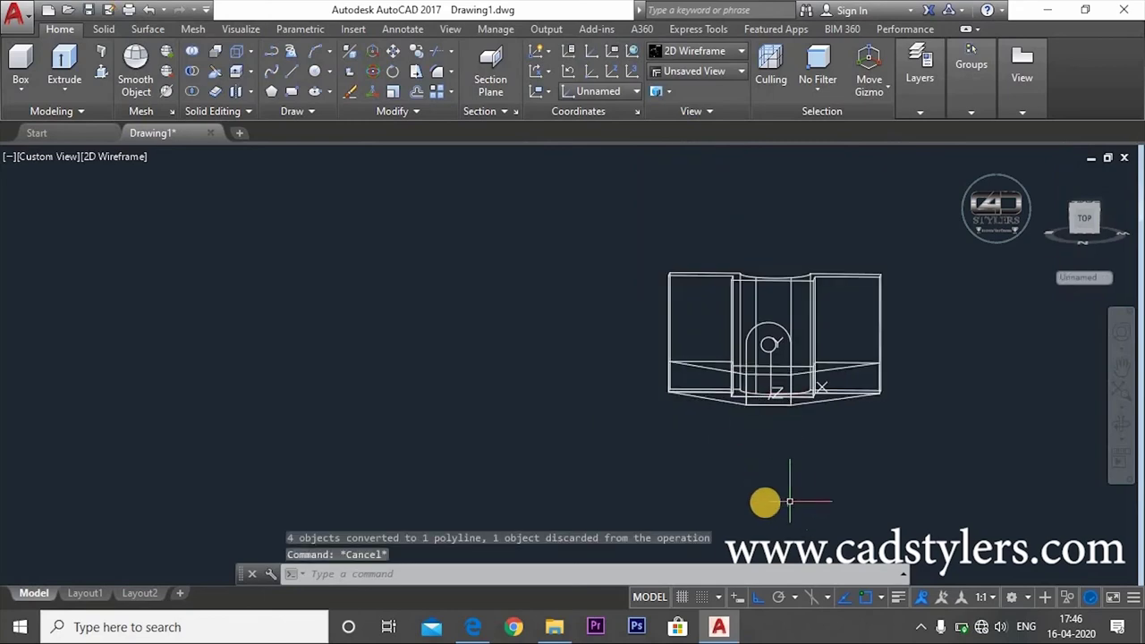
shift+middle_drag(759, 469, 861, 473)
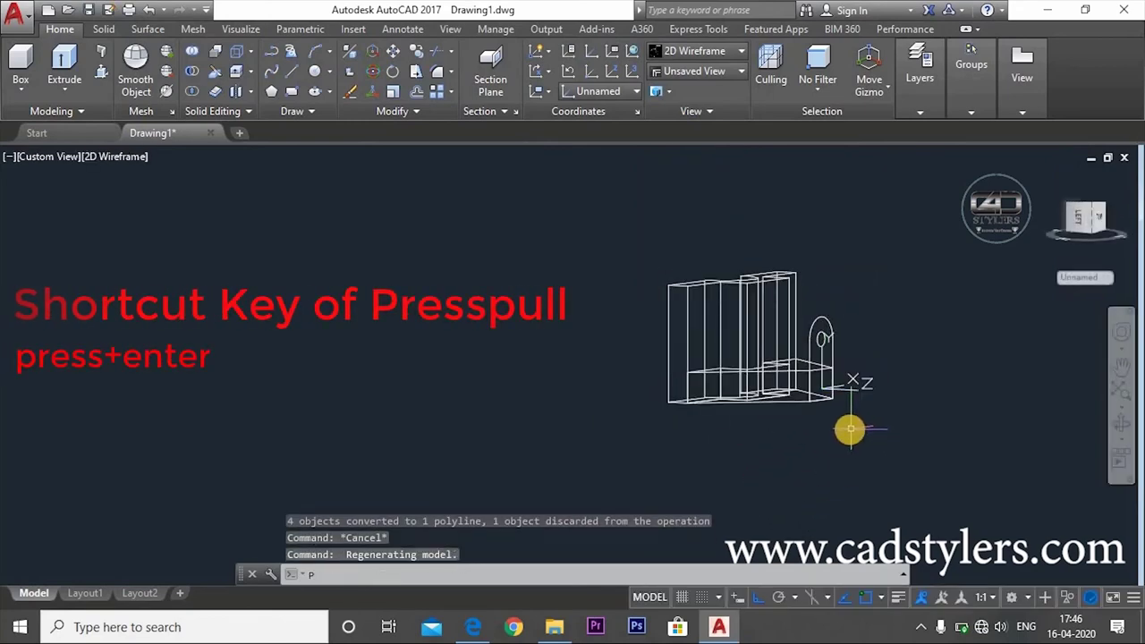
text(PRESS)
key(Return)
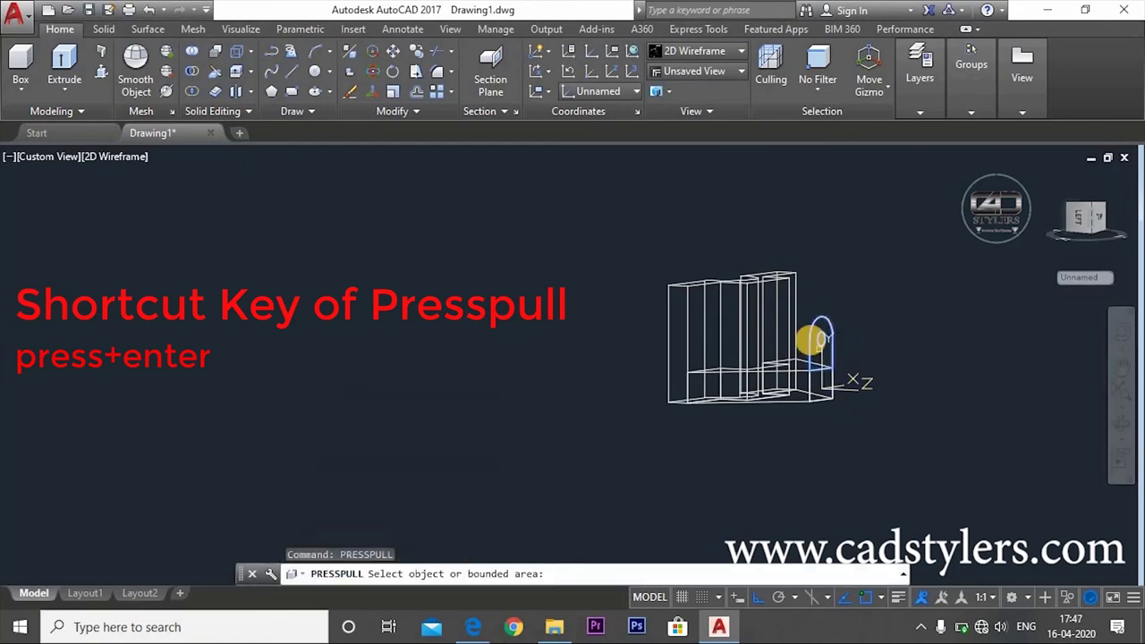
scroll(834, 336, up, 3)
click(834, 335)
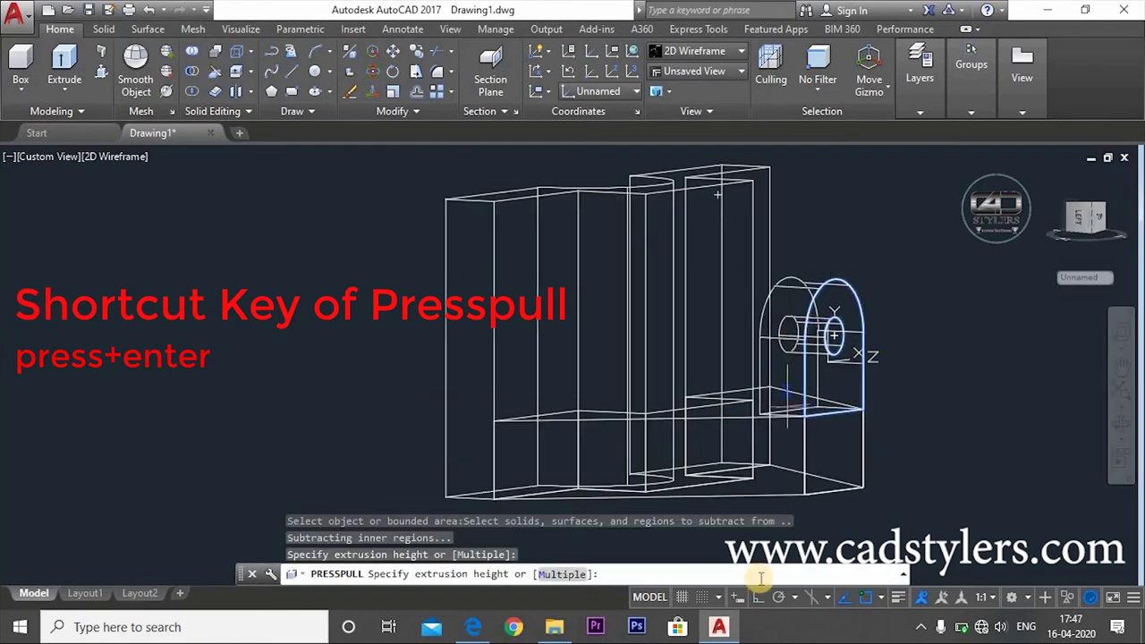
click(712, 611)
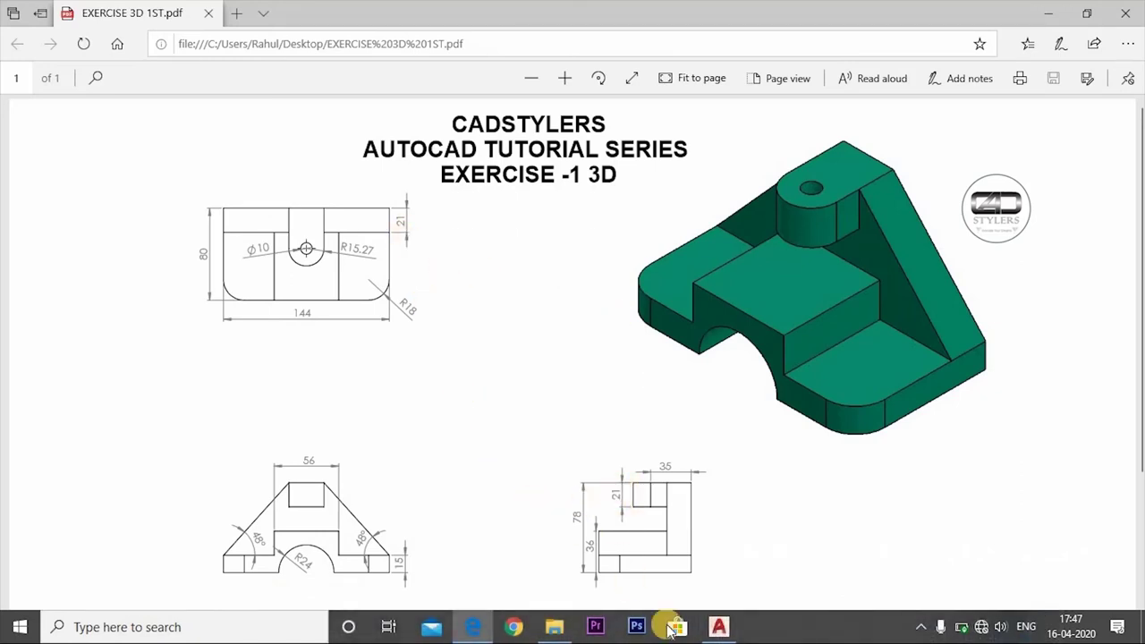
key(alt+Tab)
text(2)
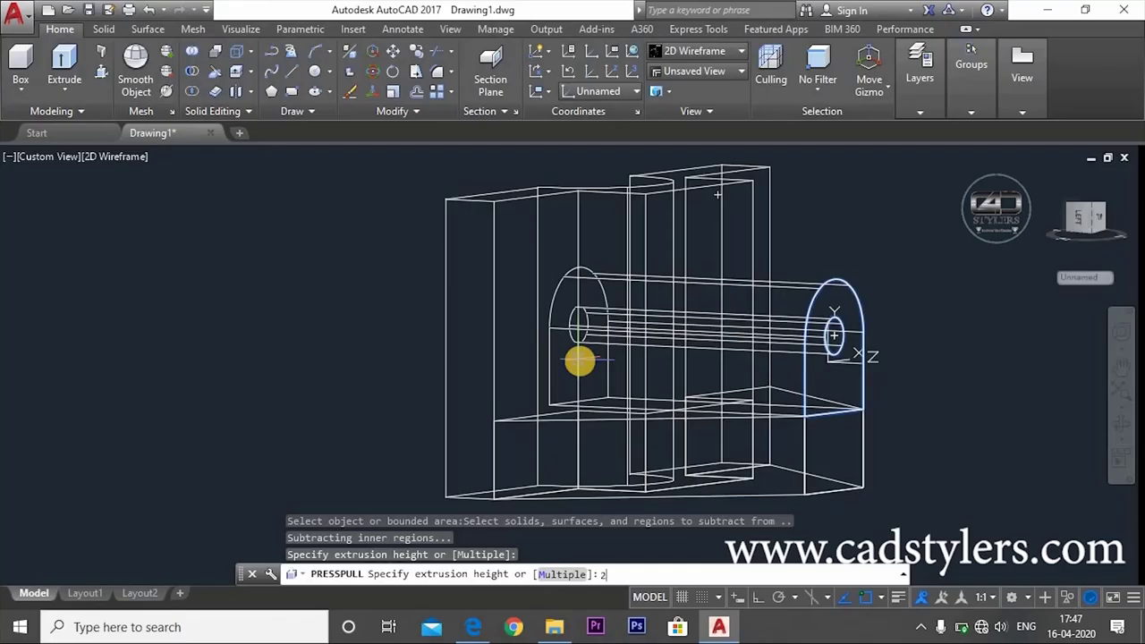
key(Return)
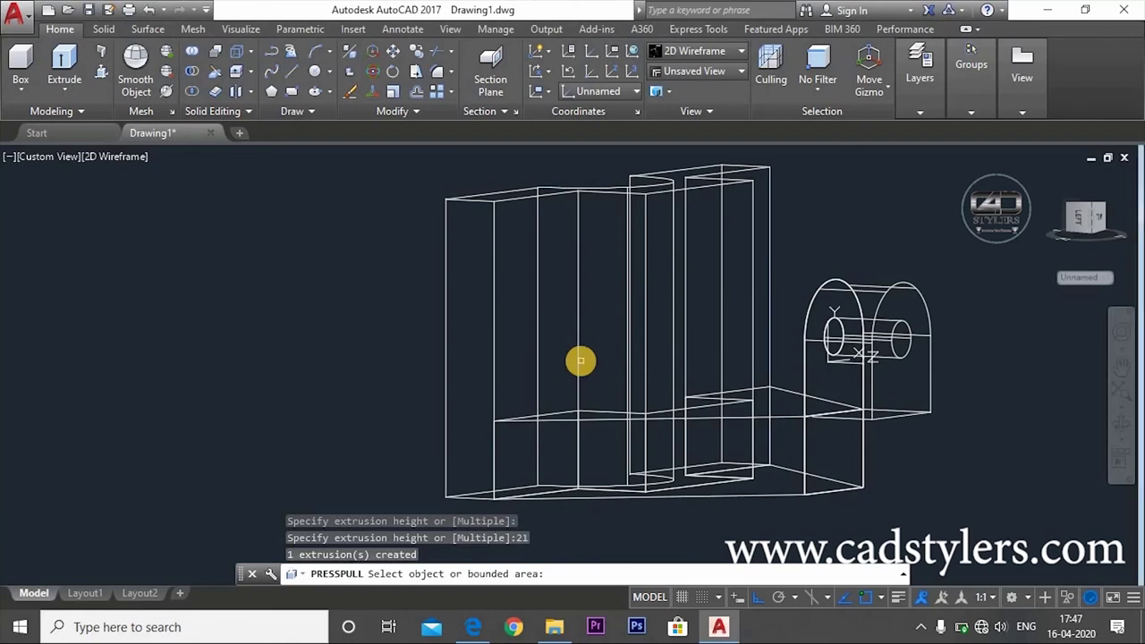
- Undo that extrusion and press-pull the arch region again to a depth of -21
key(ctrl+z)
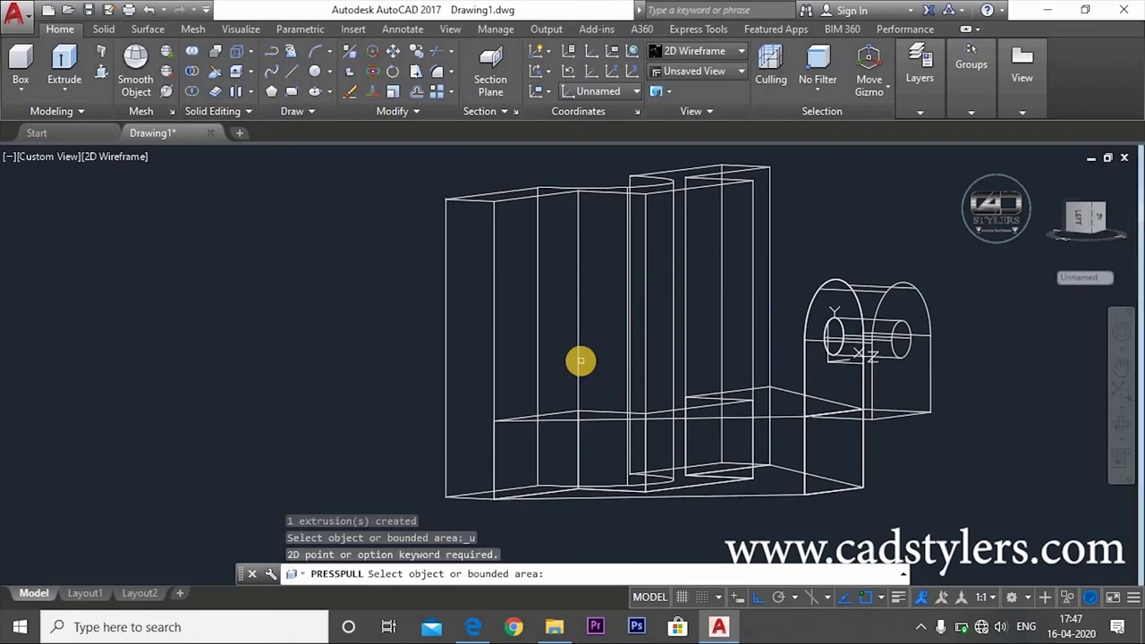
key(ctrl+z)
text(presspull)
key(Return)
click(805, 361)
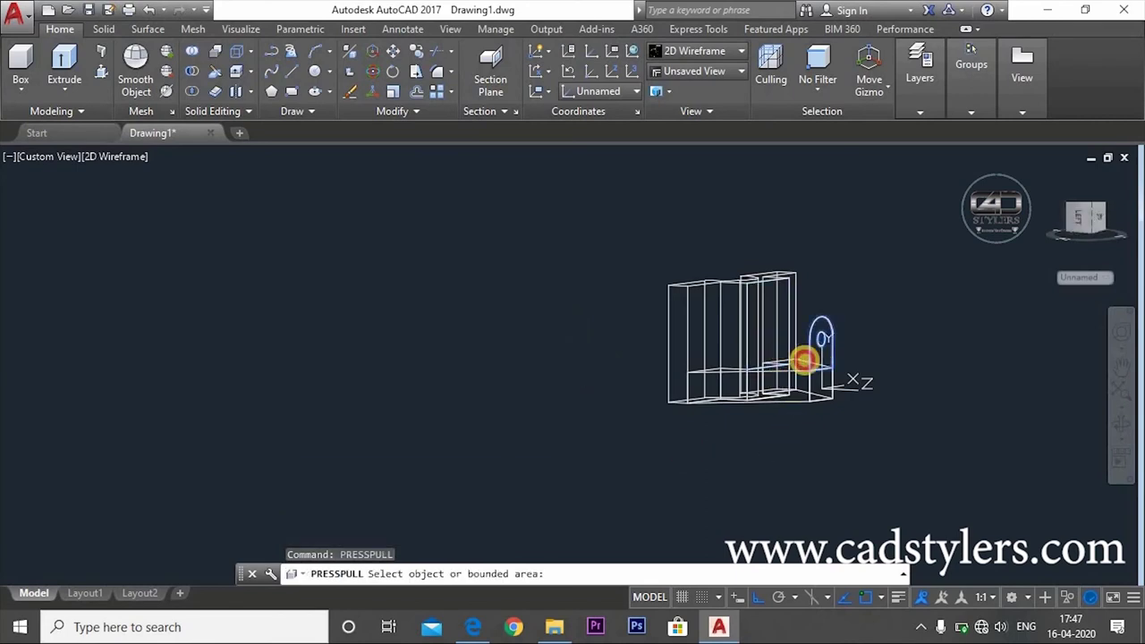
text(-)
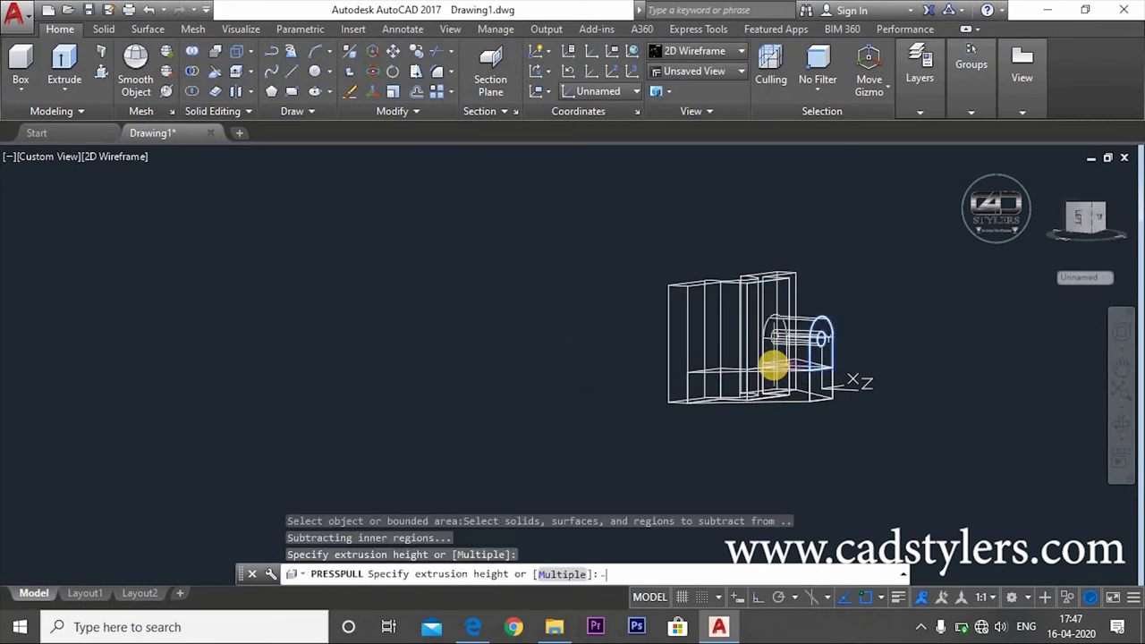
text(21)
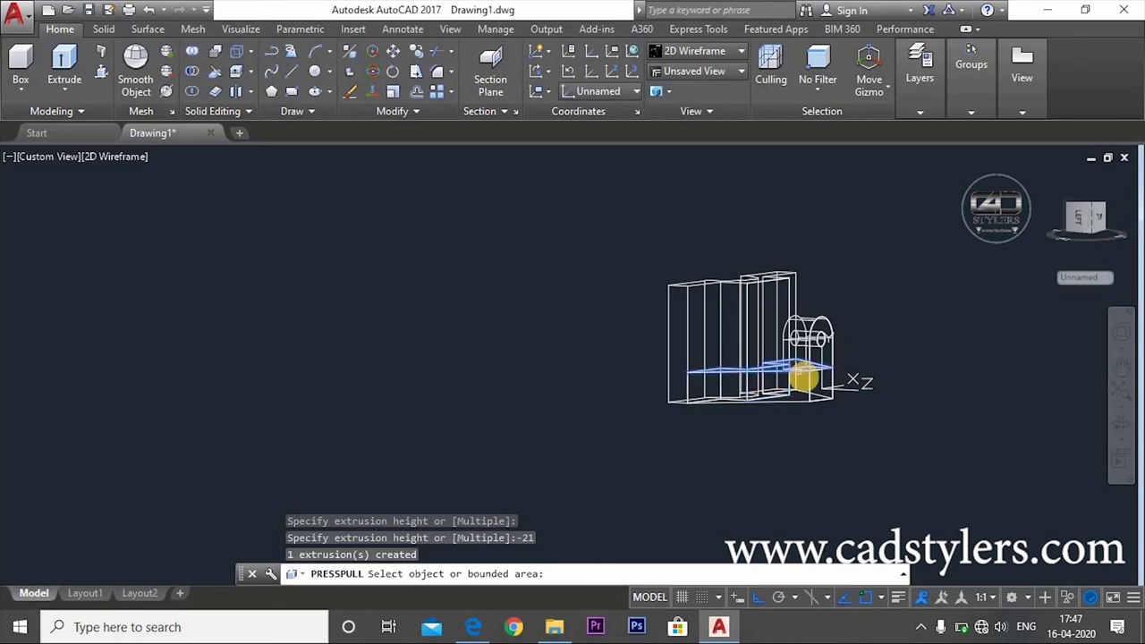
scroll(804, 379, up, 2)
scroll(800, 397, up, 1)
scroll(880, 461, down, 2)
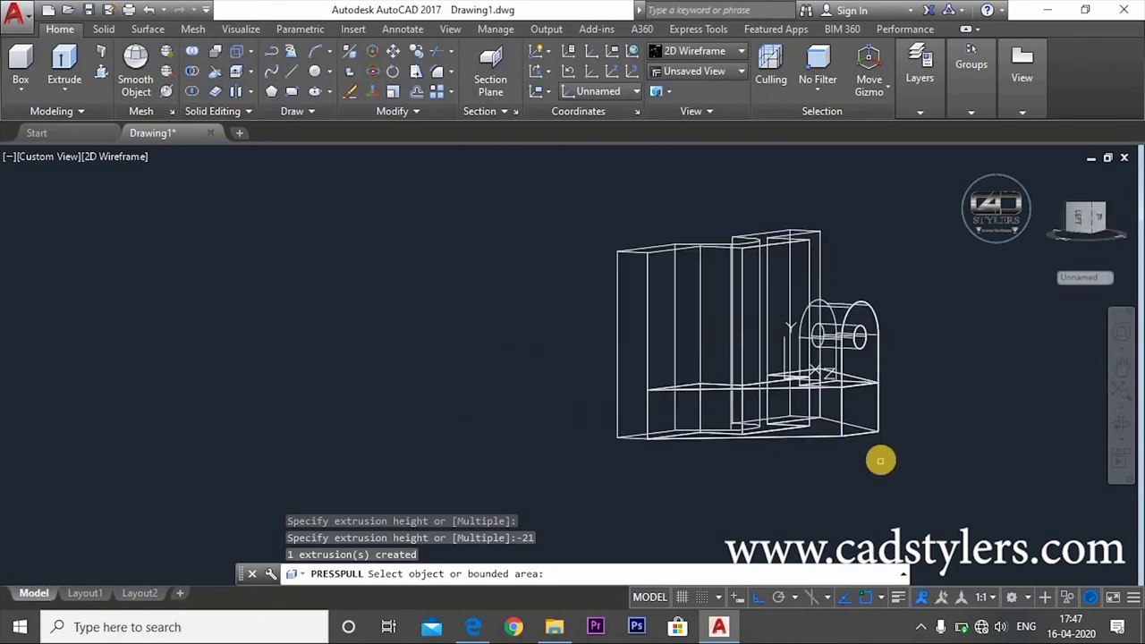
scroll(902, 463, up, 3)
shift+middle_drag(882, 450, 867, 463)
- Switch the bracket's display to the Conceptual visual style
click(741, 51)
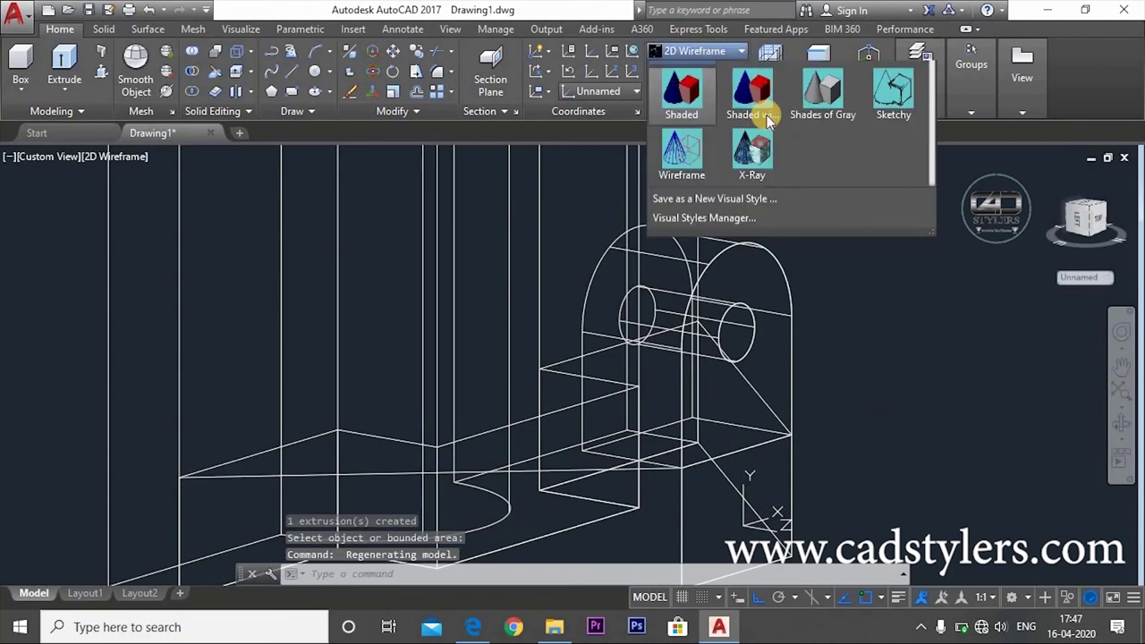
click(759, 90)
scroll(854, 416, down, 3)
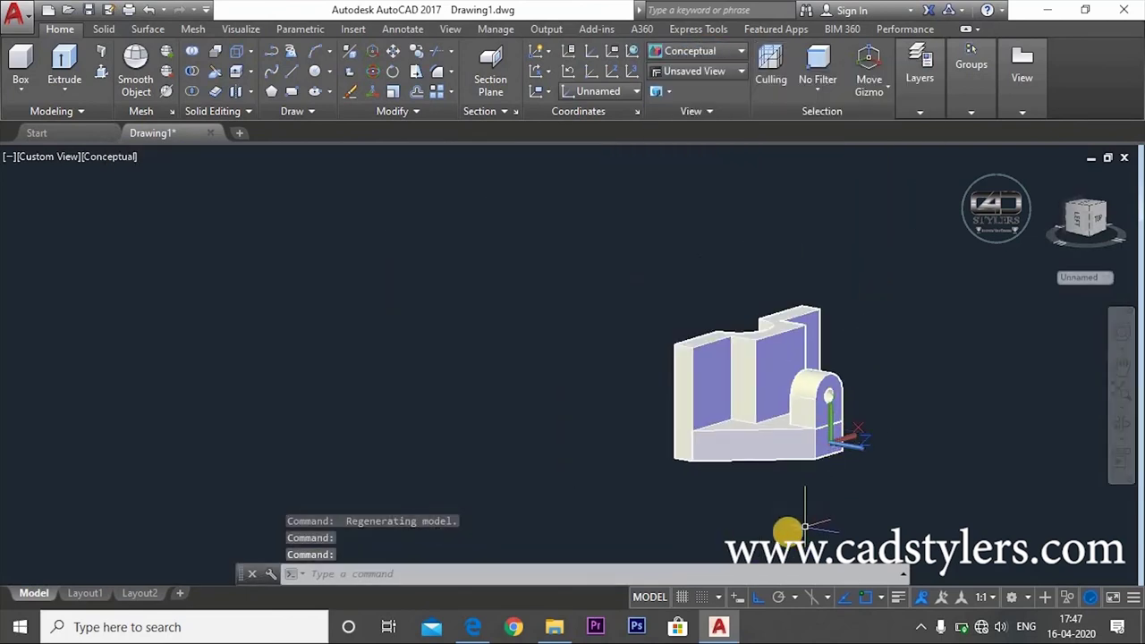
mouse_move(772, 480)
shift+middle_down()
mouse_move(741, 313)
mouse_move(678, 396)
mouse_move(575, 370)
mouse_move(547, 388)
mouse_move(675, 336)
mouse_move(703, 294)
shift+middle_up()
- Orbit around the shaded bracket from several angles, then clear the selection
mouse_move(823, 409)
shift+middle_down()
mouse_move(839, 391)
mouse_move(825, 440)
shift+middle_up()
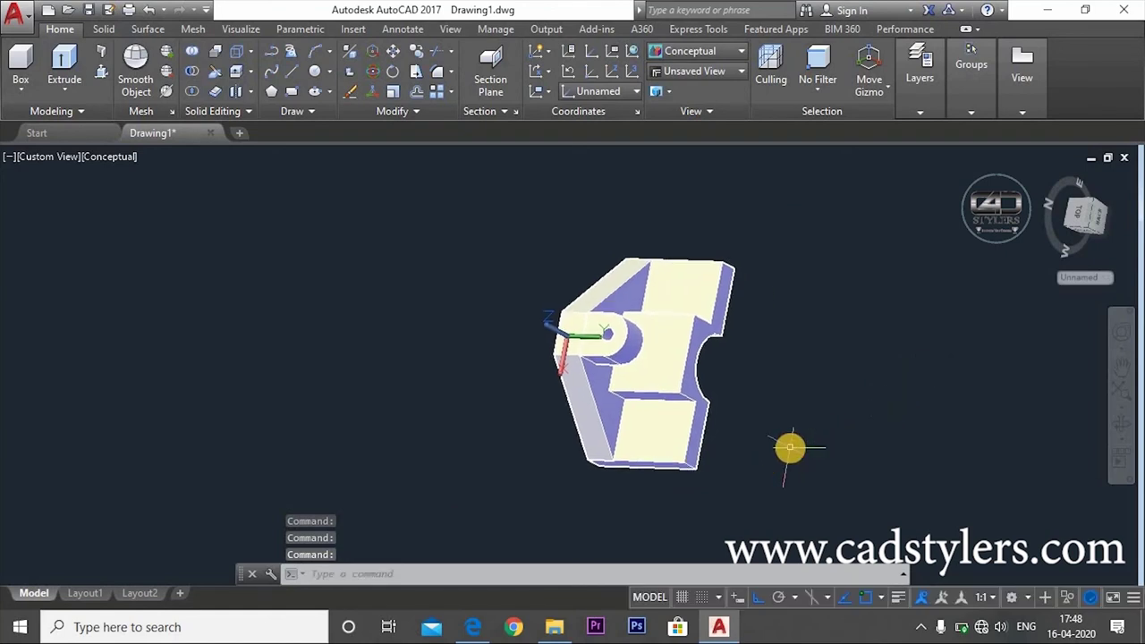
shift+middle_drag(763, 430, 746, 263)
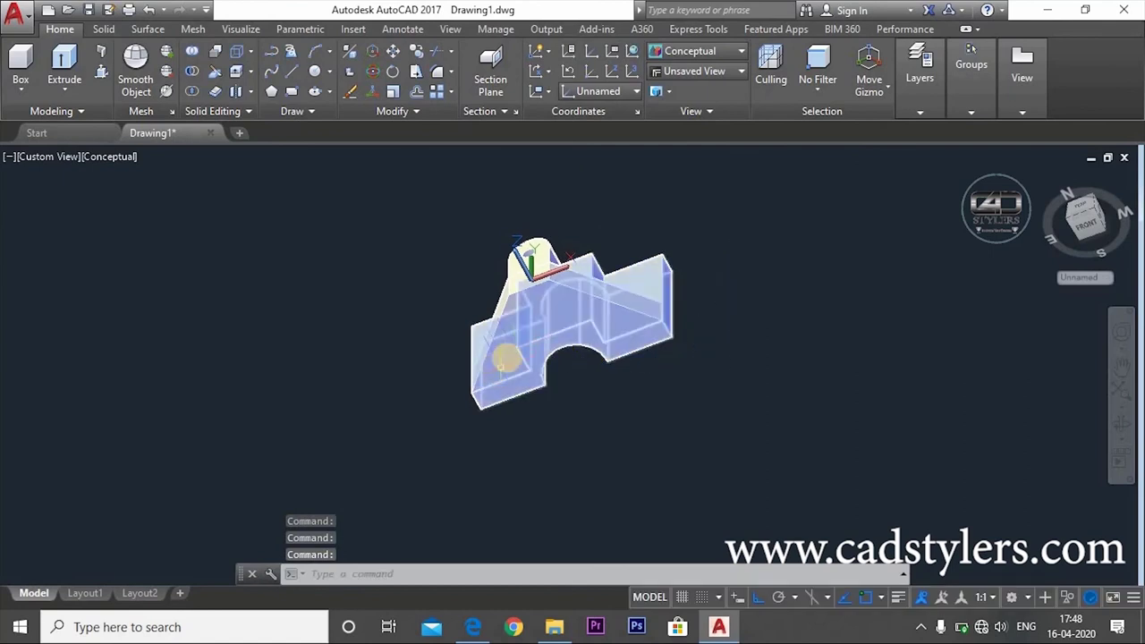
click(562, 315)
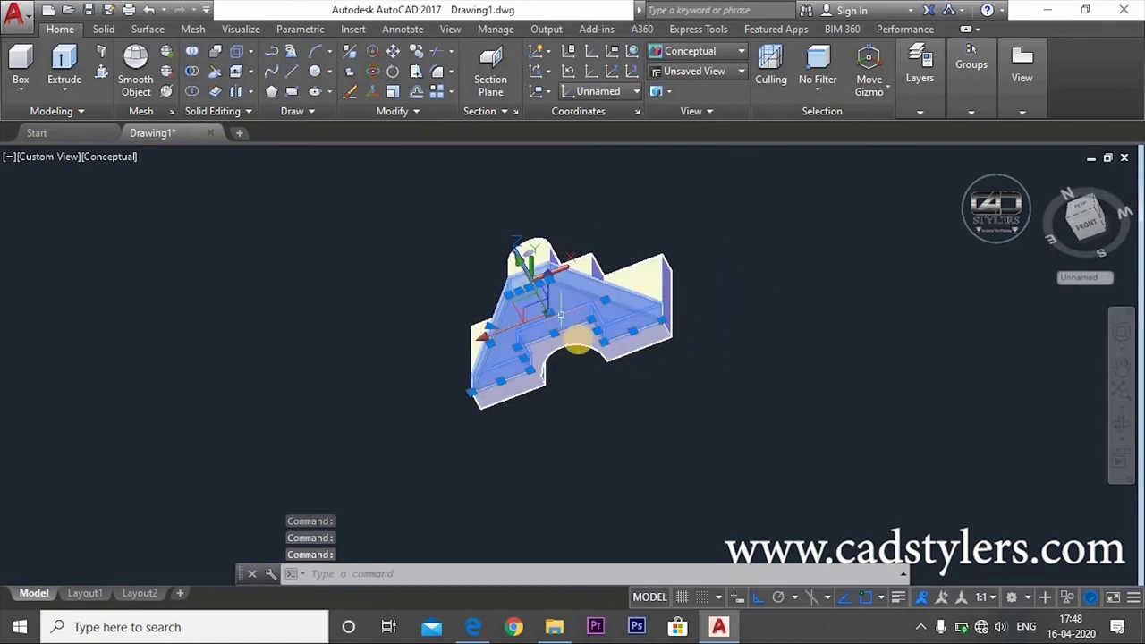
shift+middle_drag(677, 365, 655, 475)
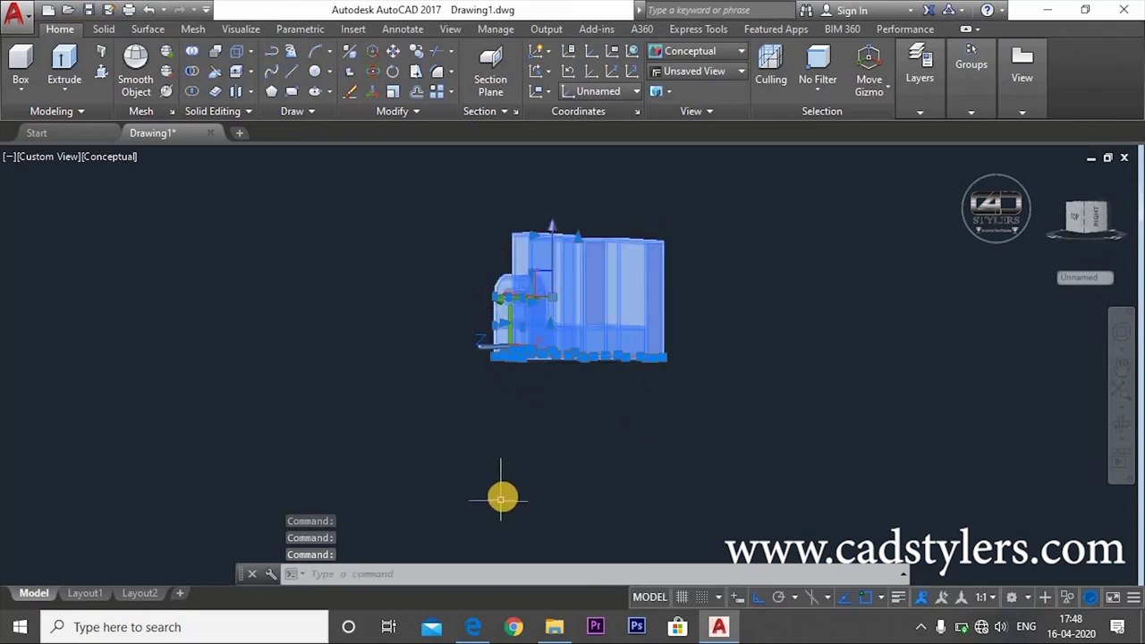
key(Escape)
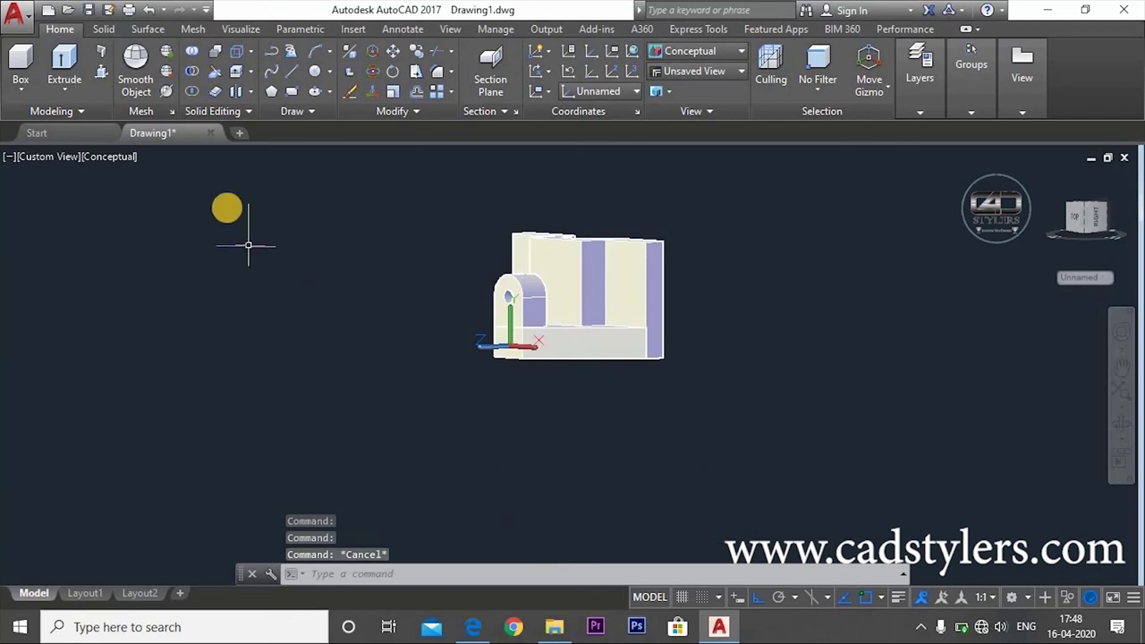
- Union the large base box and the arched upright into a single bracket solid
click(191, 51)
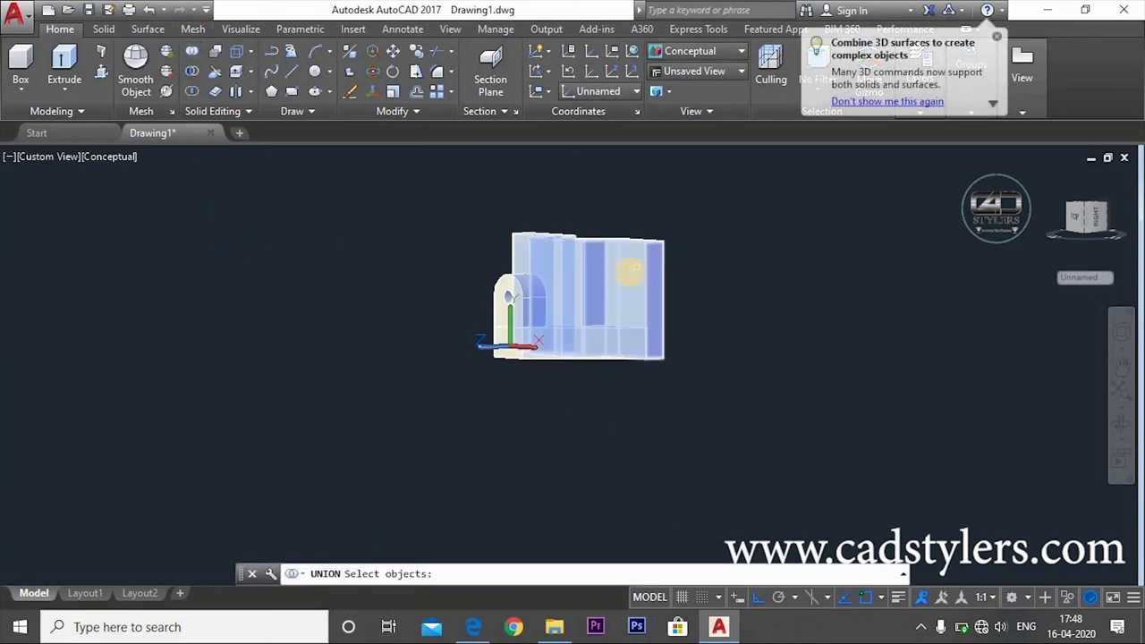
click(618, 322)
click(504, 294)
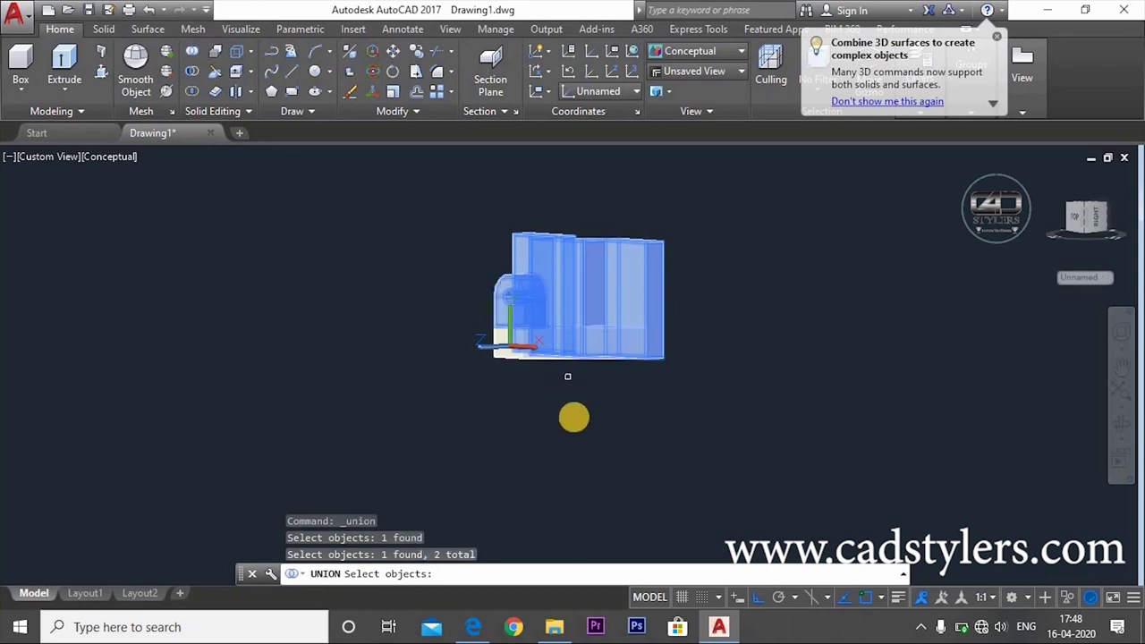
shift+middle_drag(587, 396, 557, 352)
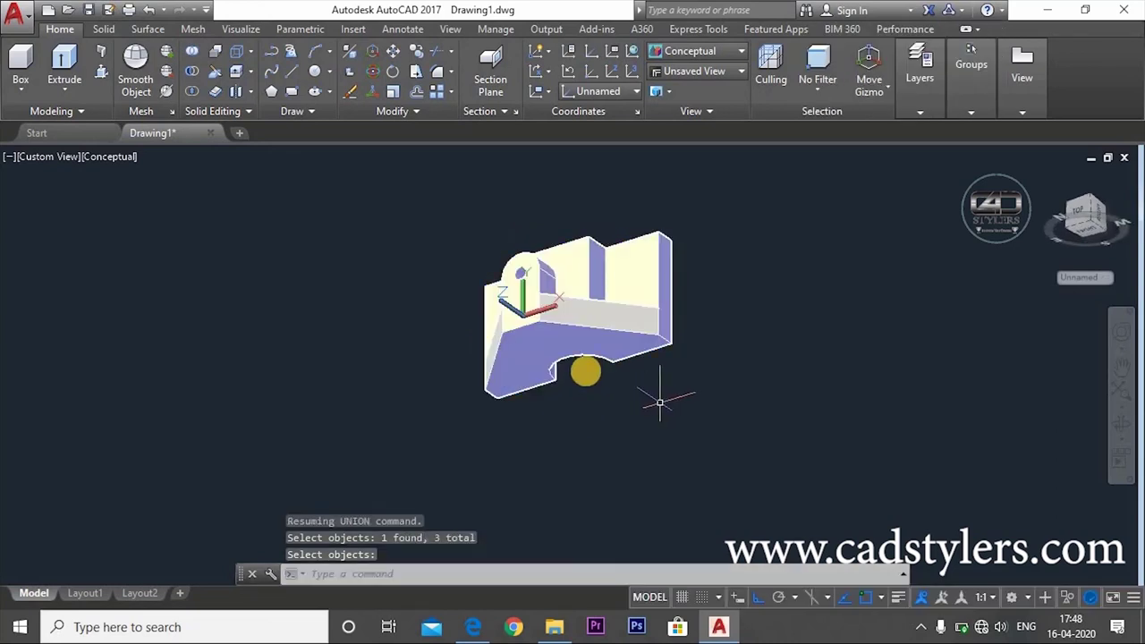
scroll(554, 300, up, 2)
scroll(547, 306, up, 2)
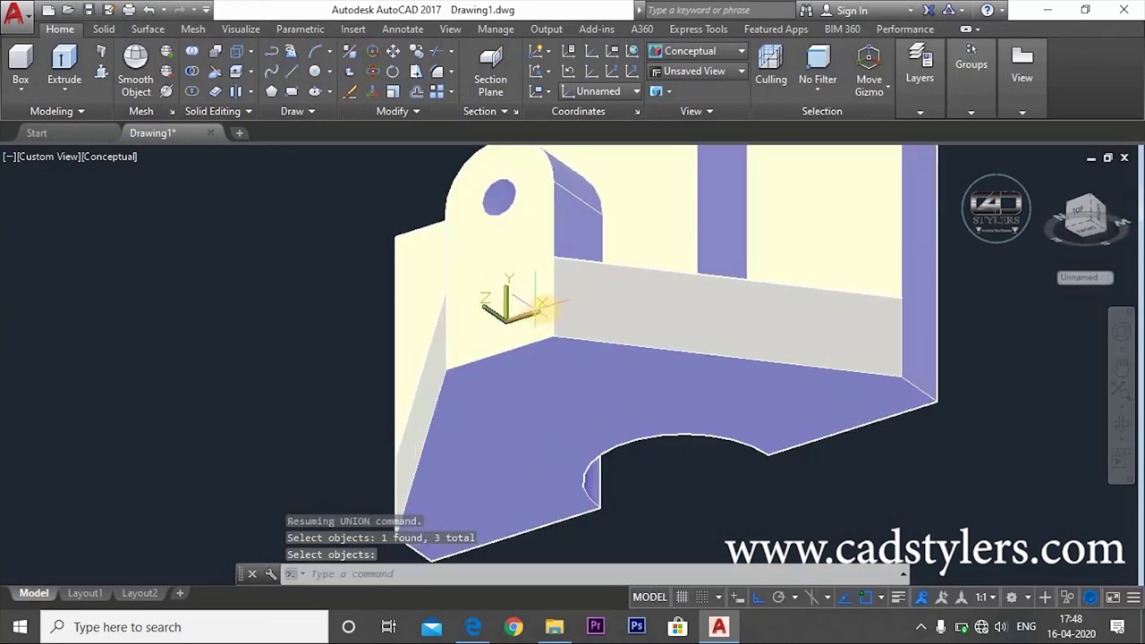
mouse_move(548, 308)
shift+middle_down()
mouse_move(615, 376)
mouse_move(683, 375)
mouse_move(600, 435)
shift+middle_up()
scroll(685, 403, down, 3)
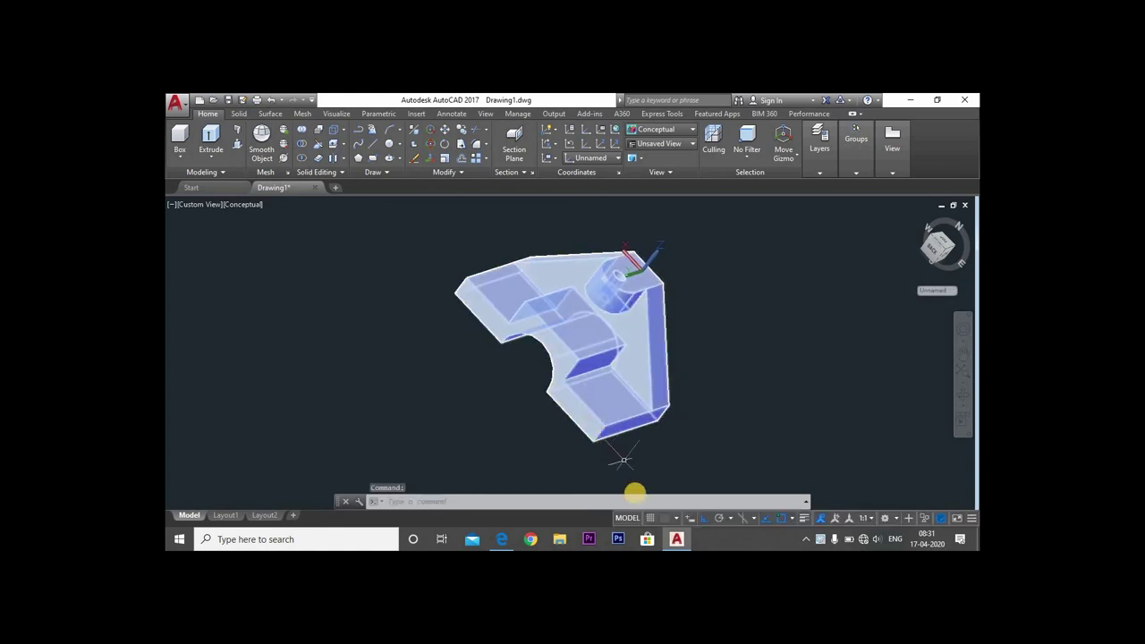
click(502, 539)
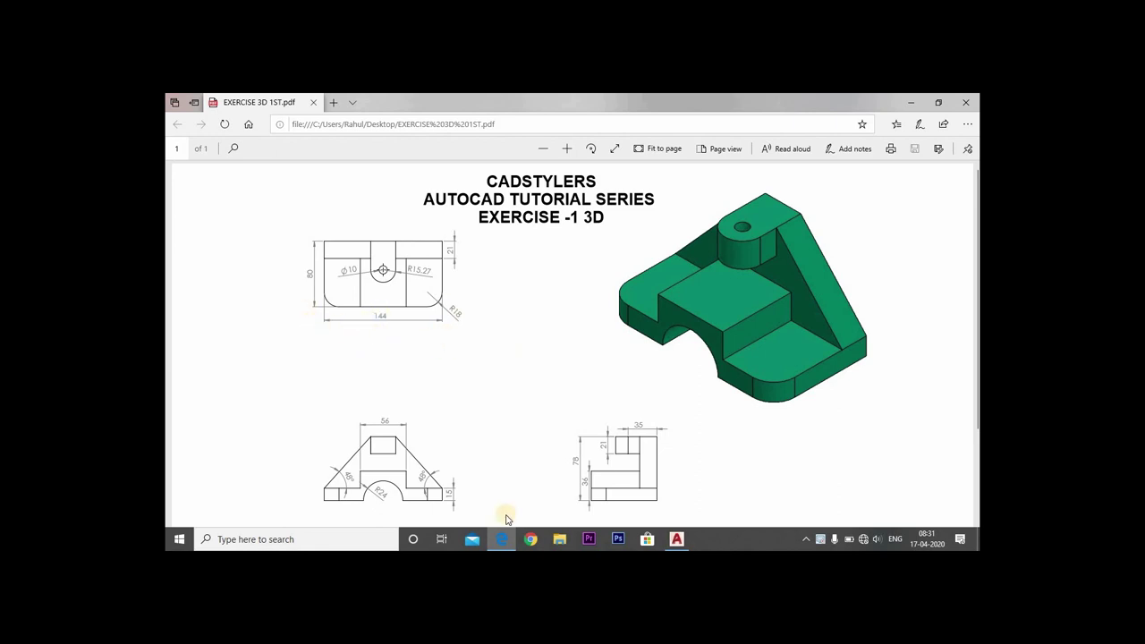
click(677, 539)
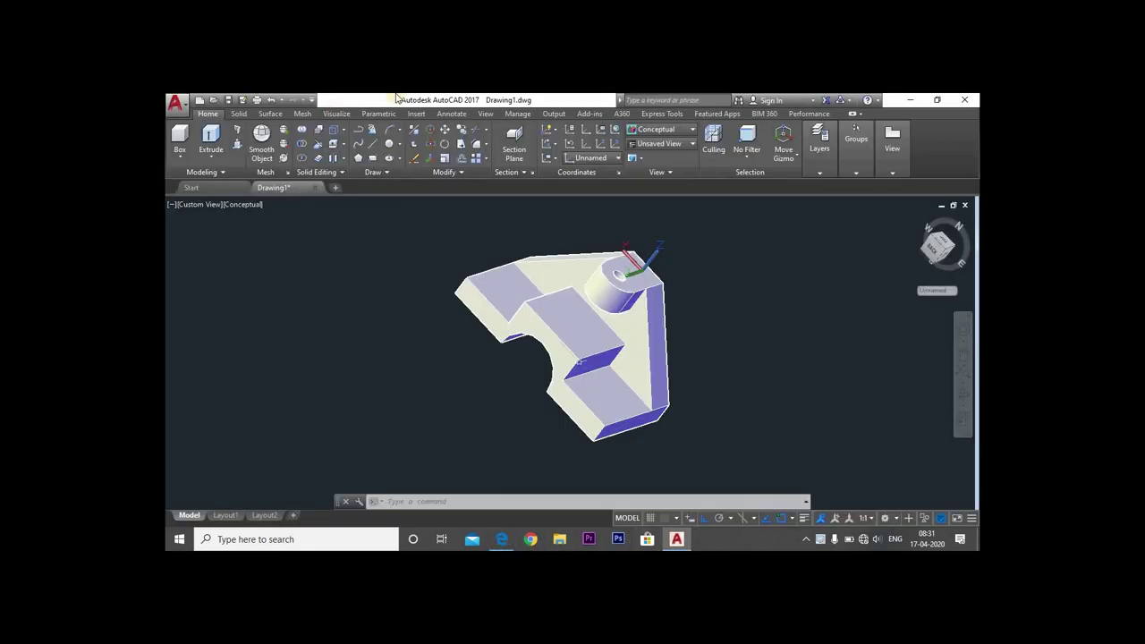
- Fillet the bracket's base corner edge with a radius-18 edge fillet
click(598, 155)
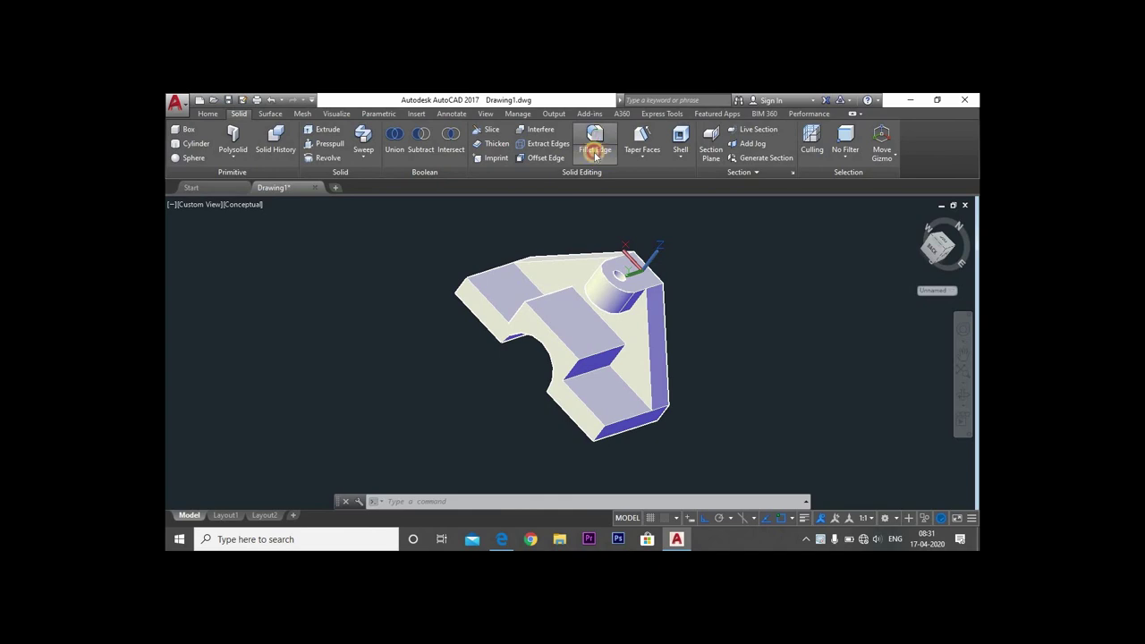
click(603, 430)
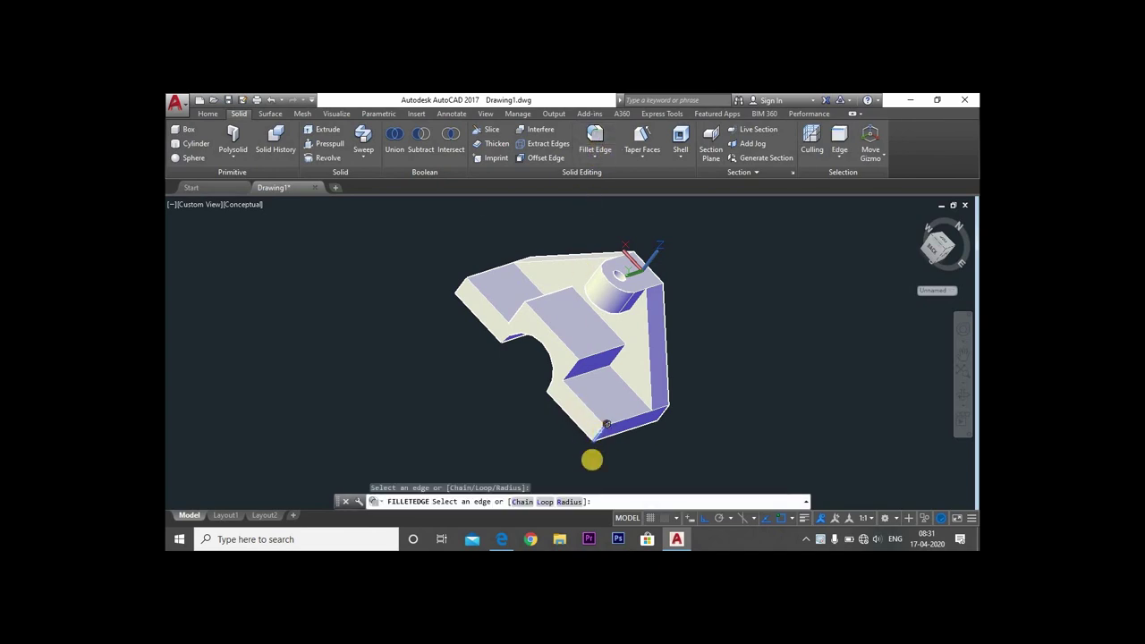
click(569, 502)
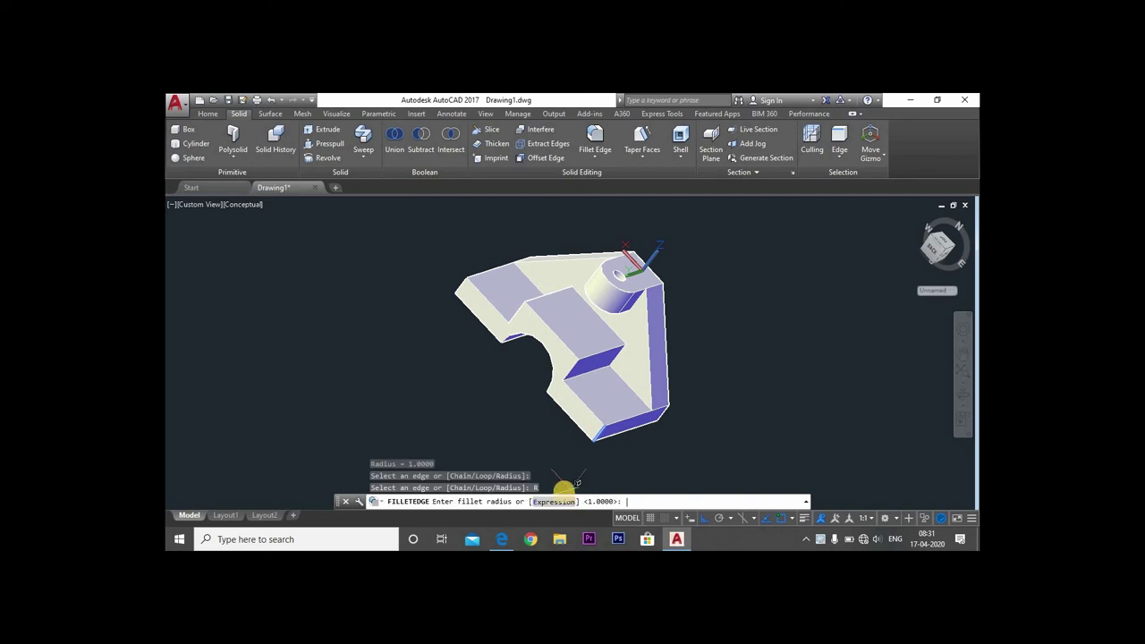
key(Return)
click(461, 295)
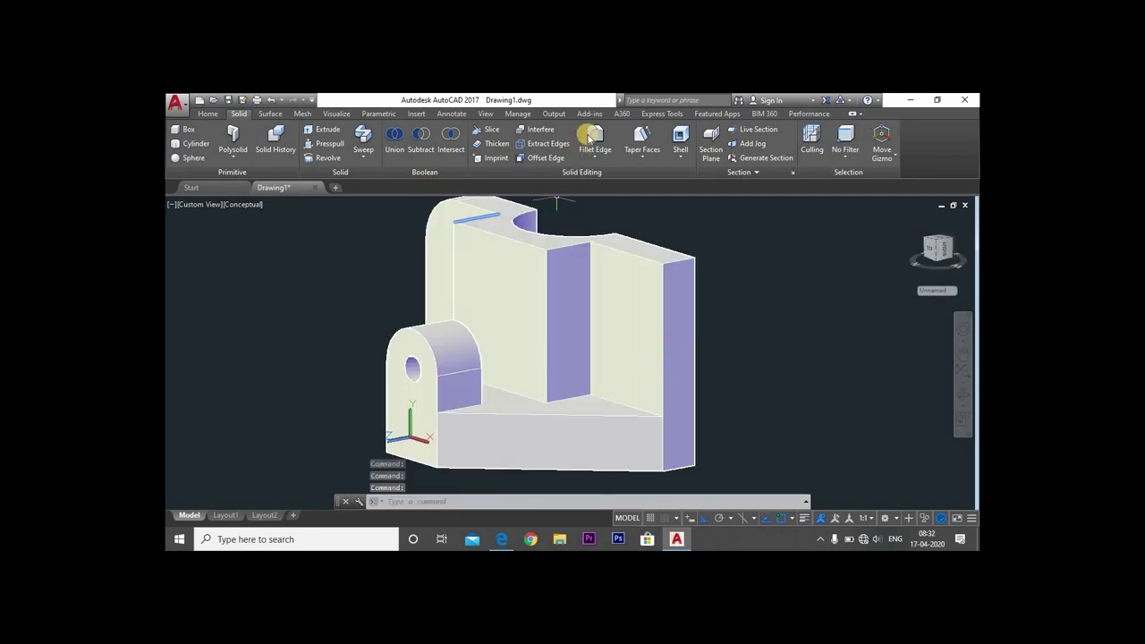
- Apply a second edge fillet to the vertical corner edge, resetting the radius
click(590, 138)
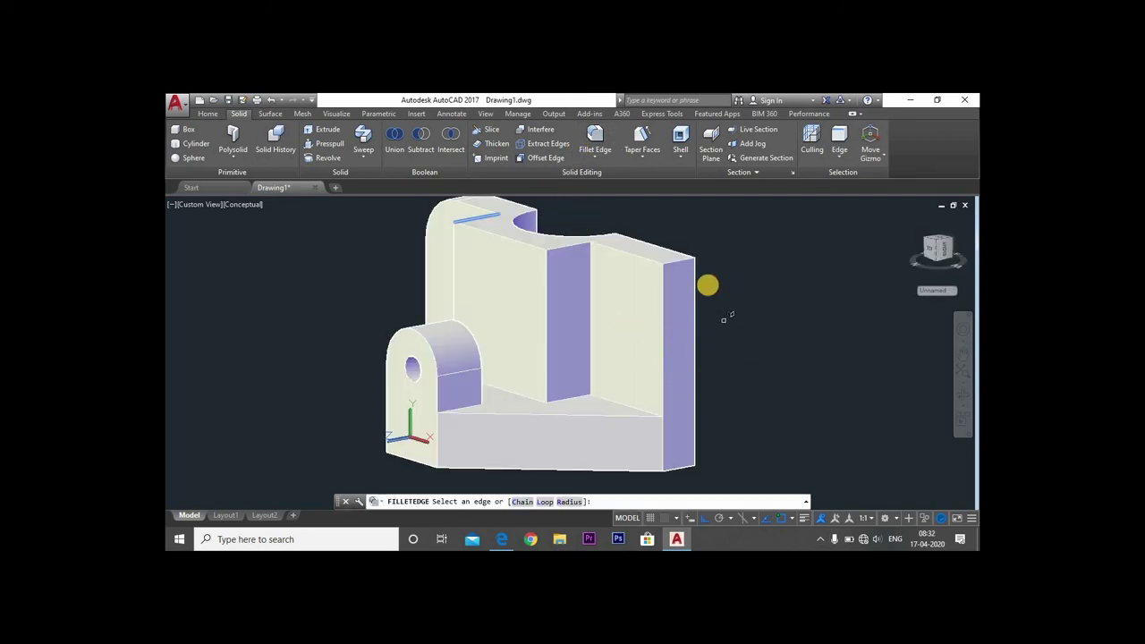
click(682, 259)
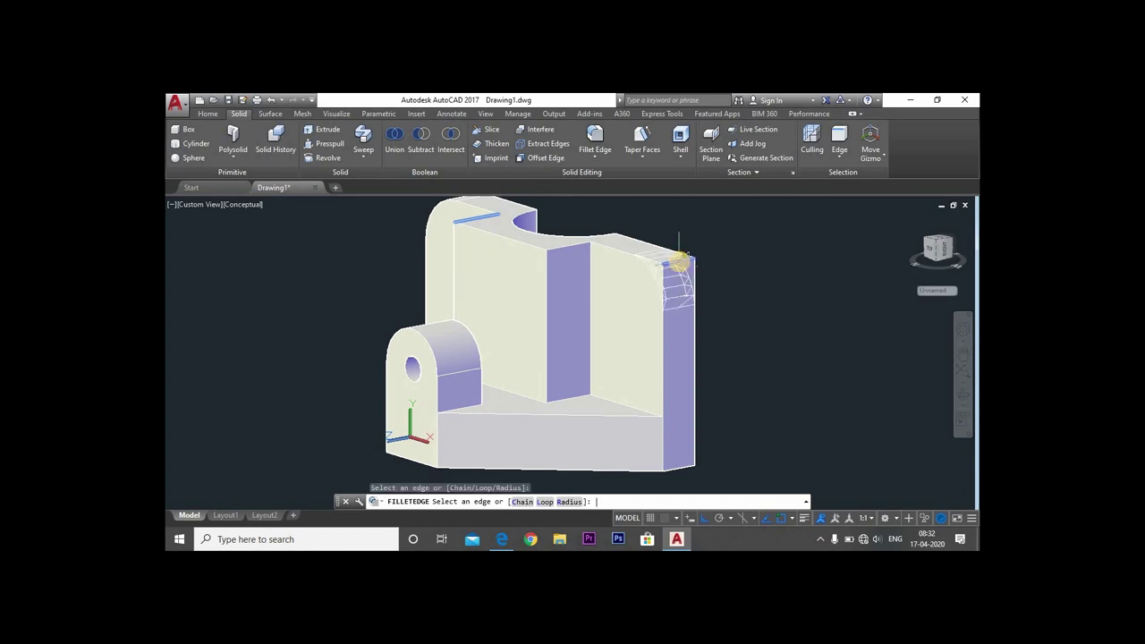
text(r)
key(Return)
key(Return)
key(Return)
key(Return)
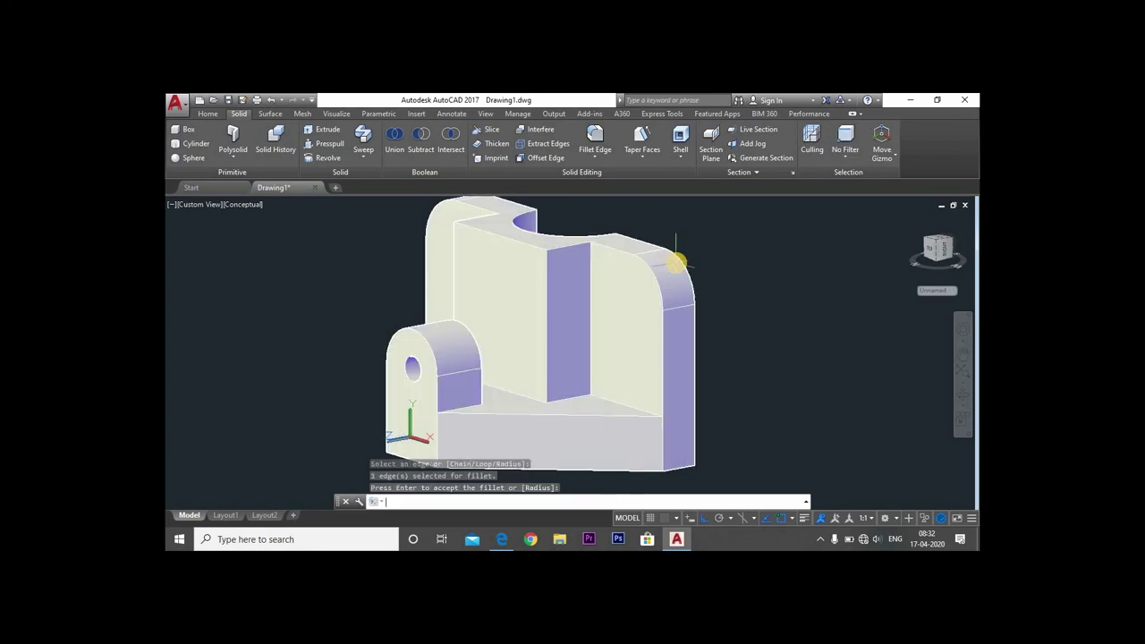
shift+middle_drag(756, 322, 766, 389)
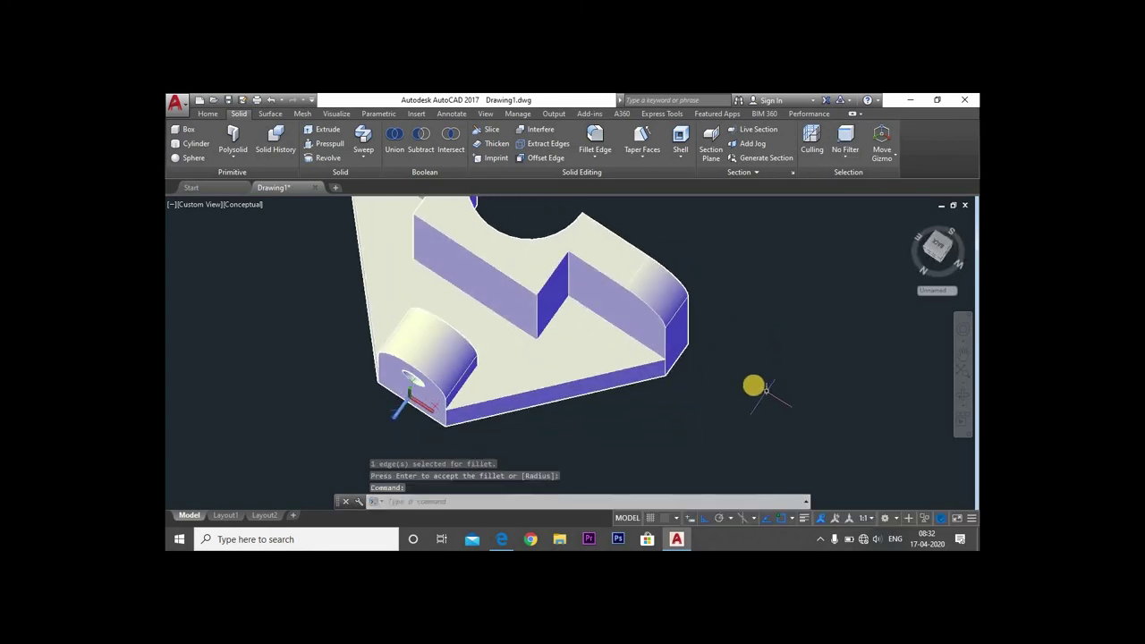
shift+middle_drag(736, 354, 672, 450)
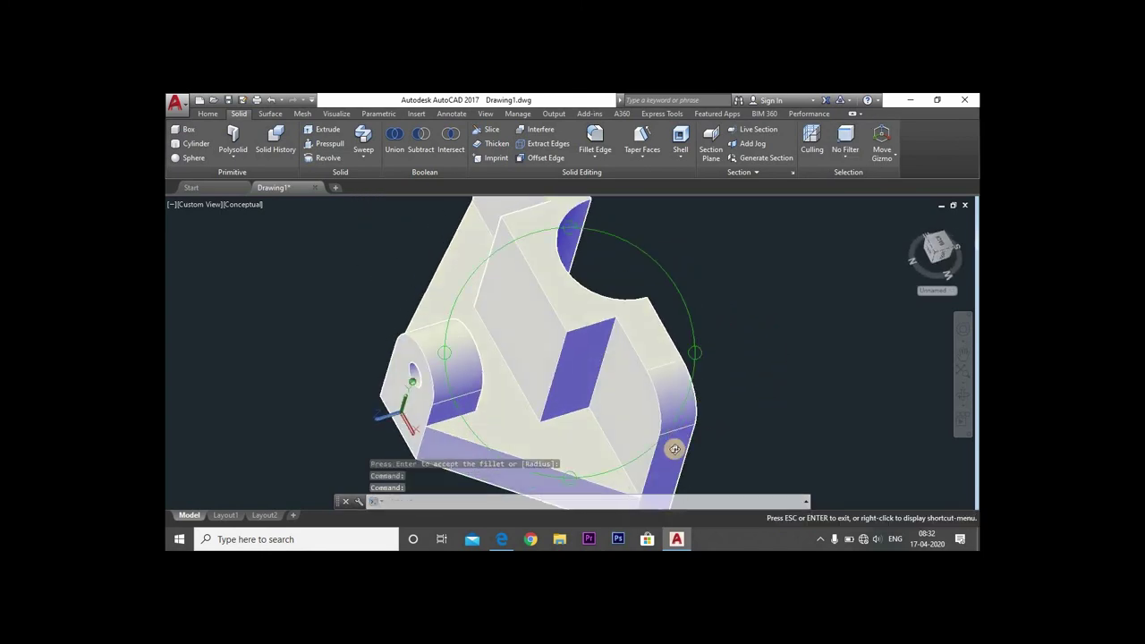